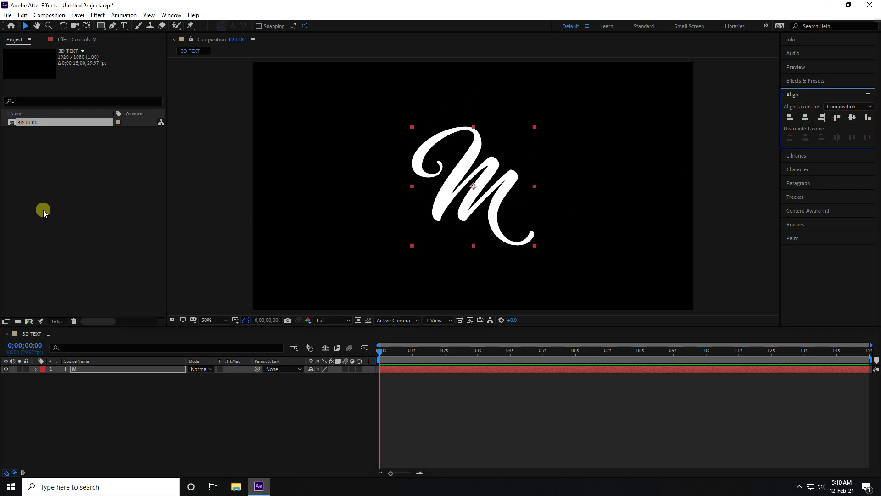
# Step: Import the TEXTURE 1 video from the new af logo folder into the project as footage
pyautogui.click(73, 192)
pyautogui.rightClick(53, 179)
pyautogui.moveTo(146, 229)
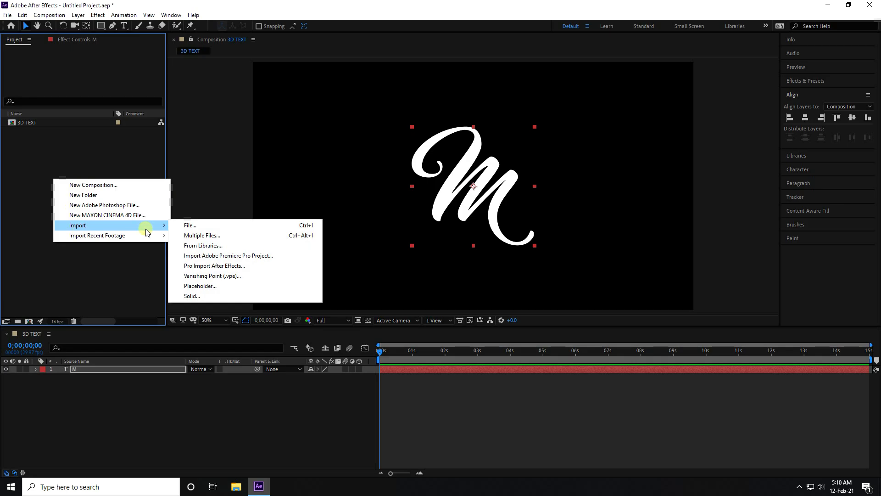
pyautogui.click(191, 226)
pyautogui.scroll(-2, 205, 192)
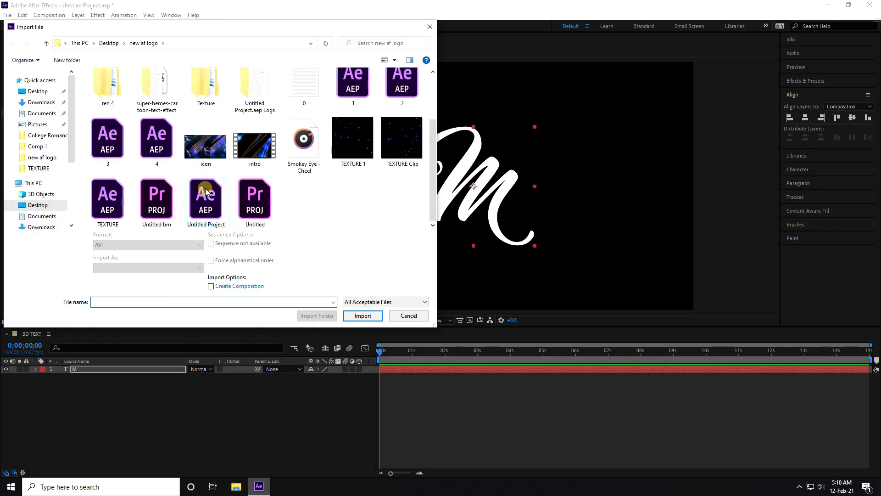
pyautogui.click(352, 148)
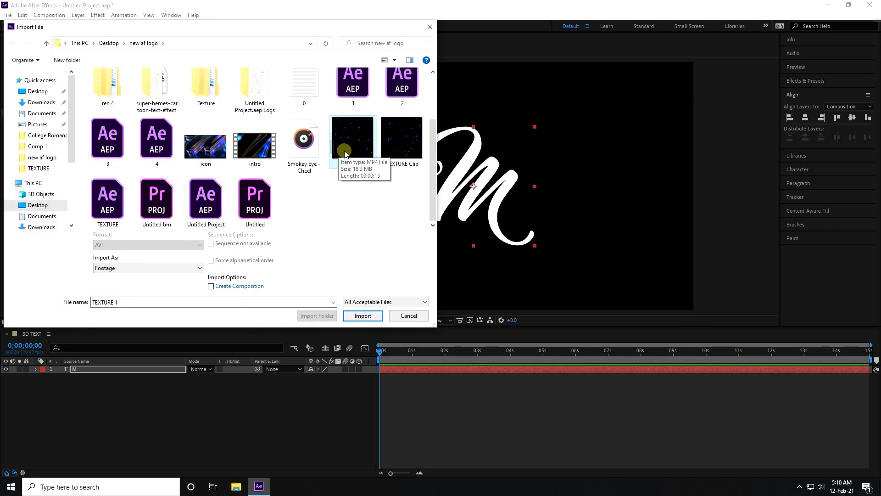
pyautogui.click(363, 315)
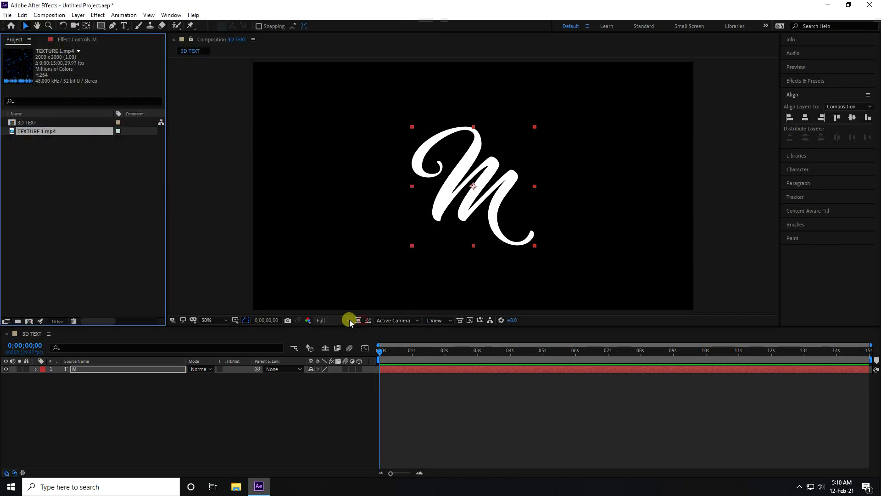
# Step: Play the TEXTURE 1 video from the desktop's new af logo folder in File Explorer, then return to After Effects
pyautogui.click(236, 486)
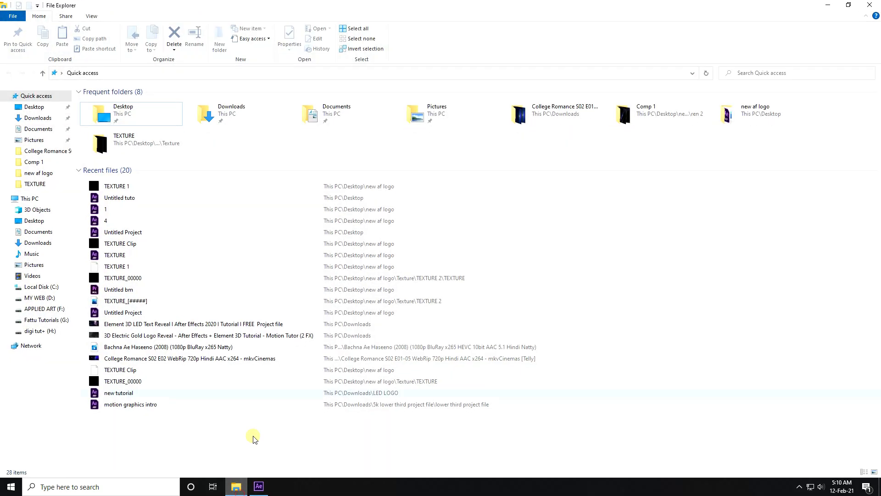
pyautogui.click(35, 108)
pyautogui.doubleClick(599, 117)
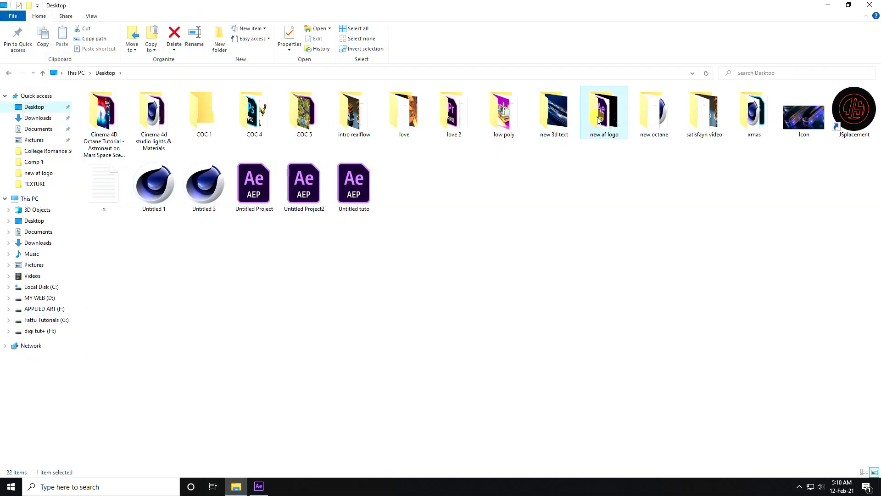
pyautogui.doubleClick(353, 188)
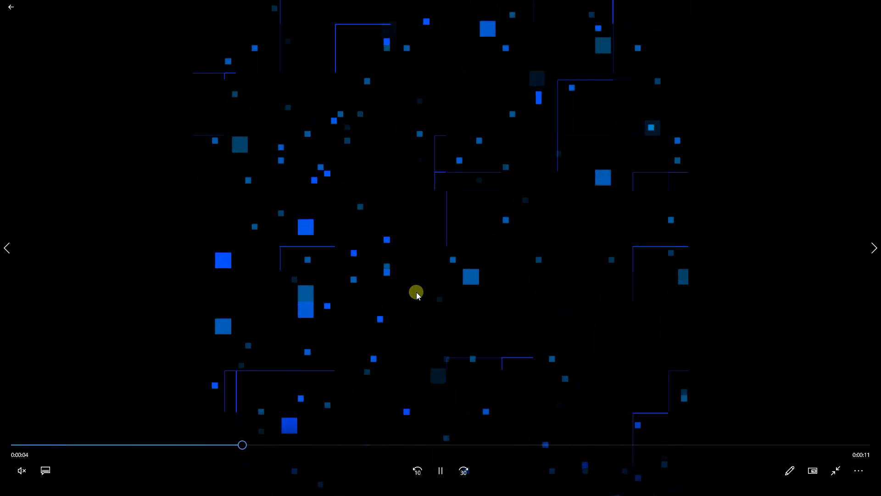
pyautogui.click(875, 2)
pyautogui.click(257, 485)
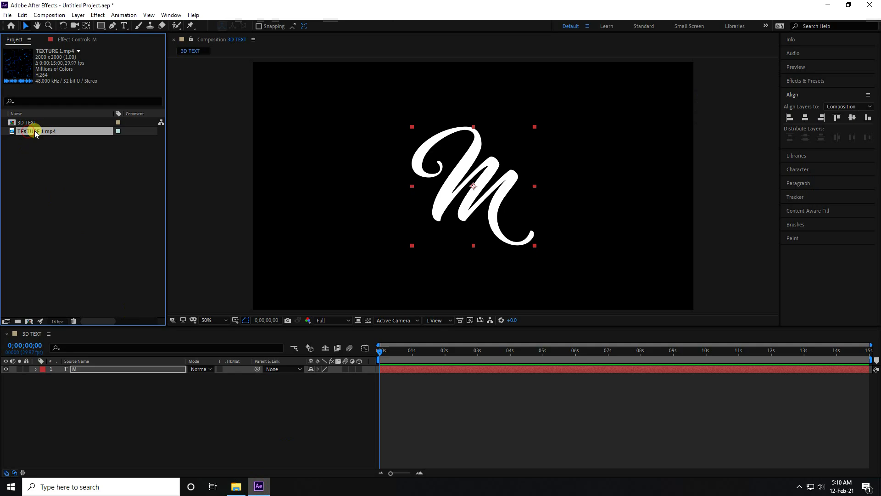
# Step: Add TEXTURE 1.mp4 to the 3D TEXT composition beneath the M text layer and hide both layers
pyautogui.moveTo(27, 133); pyautogui.dragTo(78, 415)
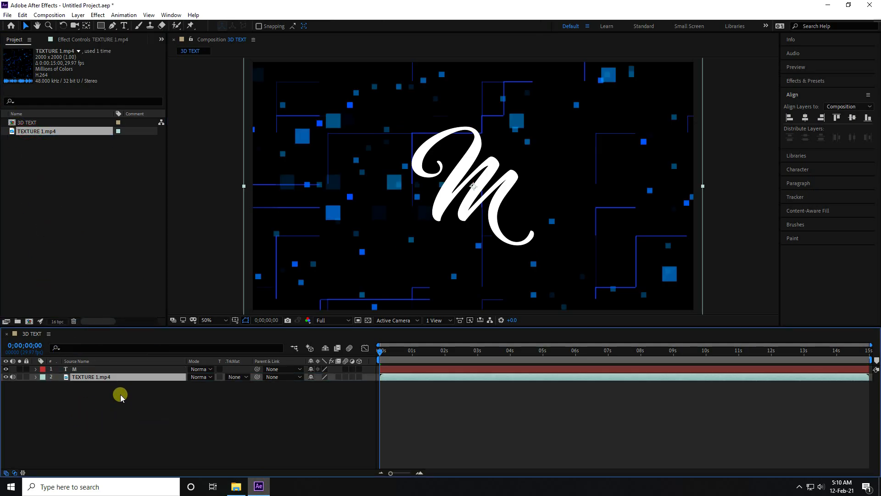
pyautogui.moveTo(7, 374); pyautogui.dragTo(5, 376)
# Step: Create a black solid named E3D at composition size and place it above the M layer
pyautogui.rightClick(69, 427)
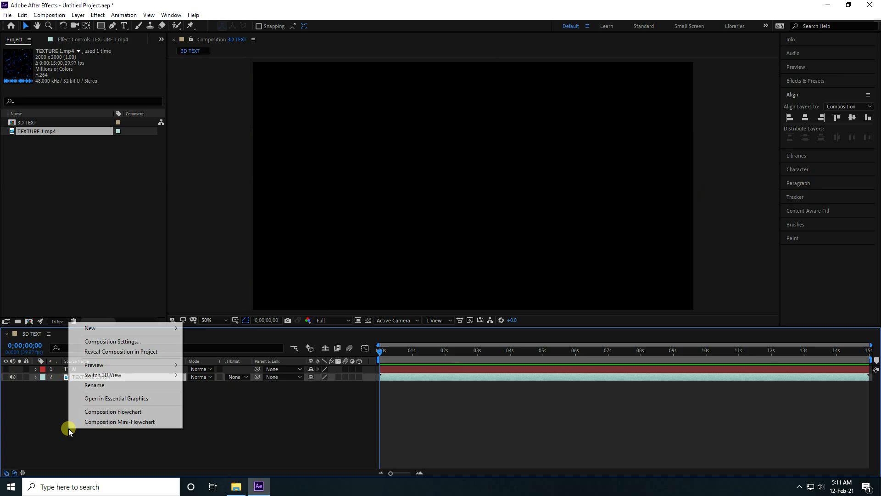
pyautogui.moveTo(91, 328)
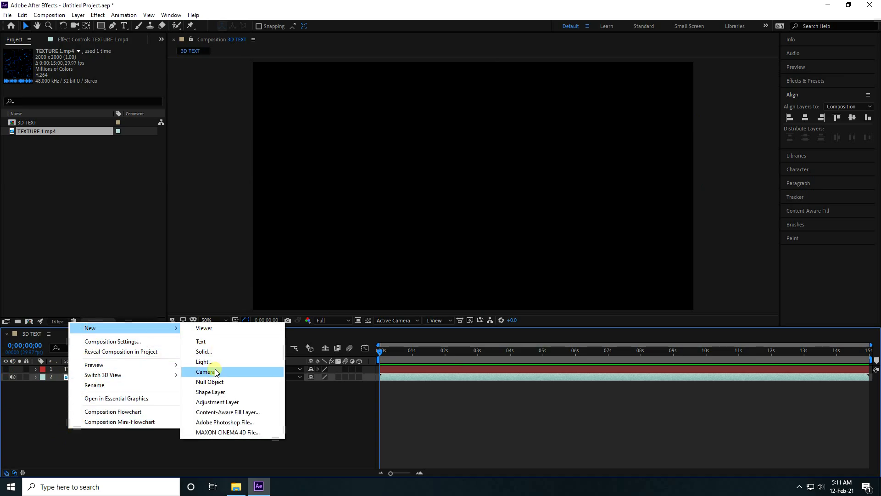
pyautogui.click(211, 355)
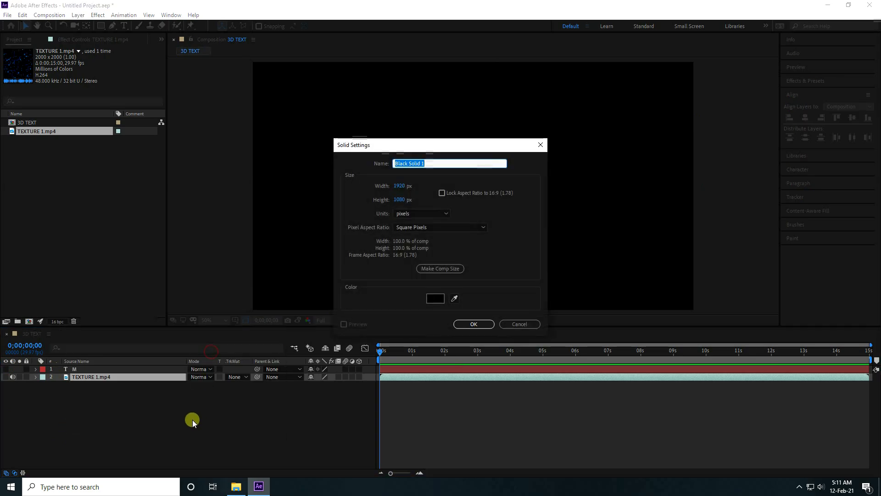
pyautogui.write('E3D')
pyautogui.click(470, 326)
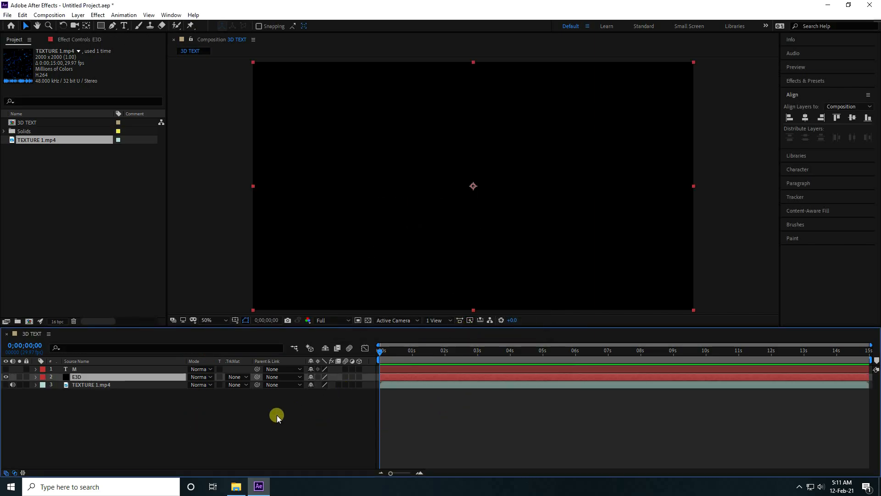
pyautogui.click(149, 436)
pyautogui.moveTo(80, 376); pyautogui.dragTo(83, 366)
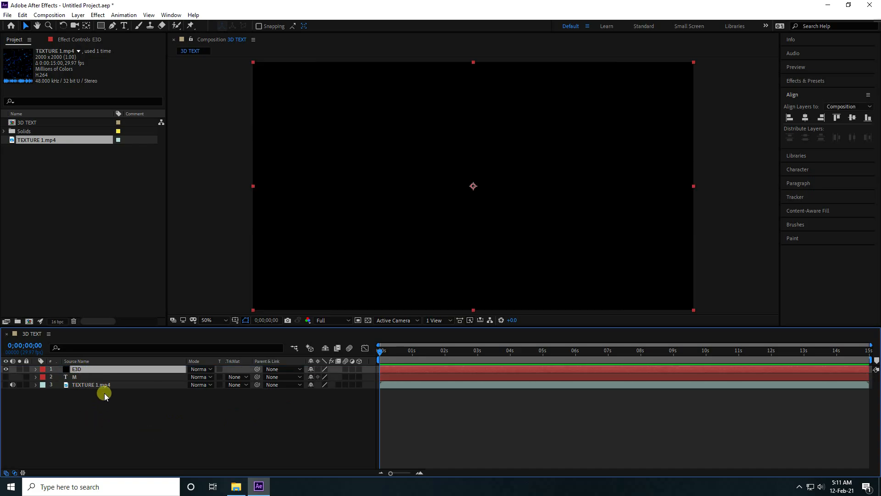
# Step: Apply the Video Copilot Element effect to the E3D solid and assign the M text layer as custom Path Layer 1
pyautogui.click(97, 15)
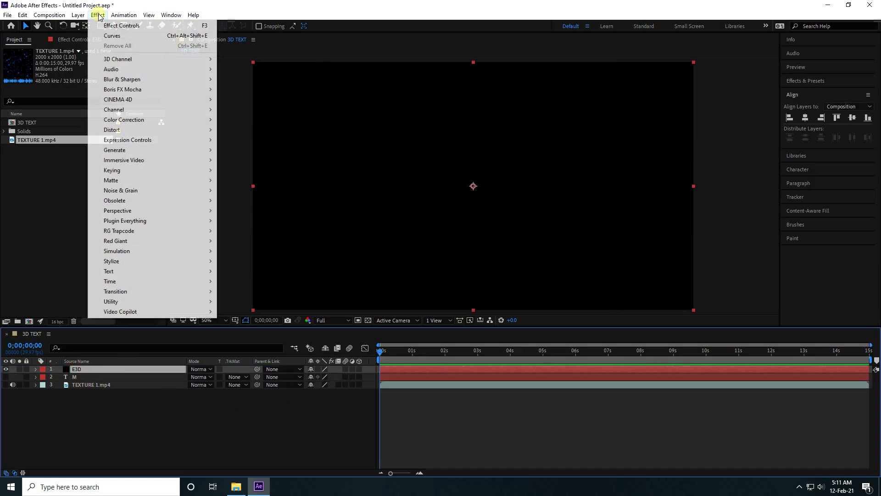
pyautogui.click(234, 311)
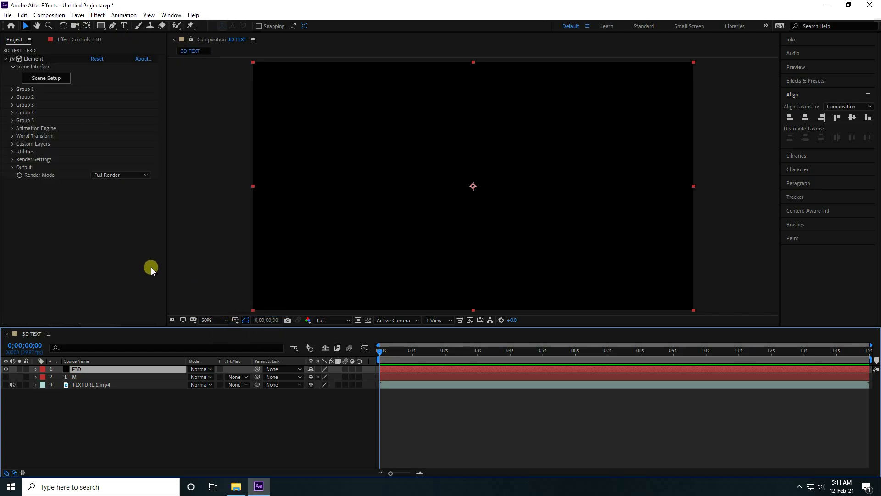
pyautogui.click(12, 144)
pyautogui.click(20, 152)
pyautogui.click(106, 159)
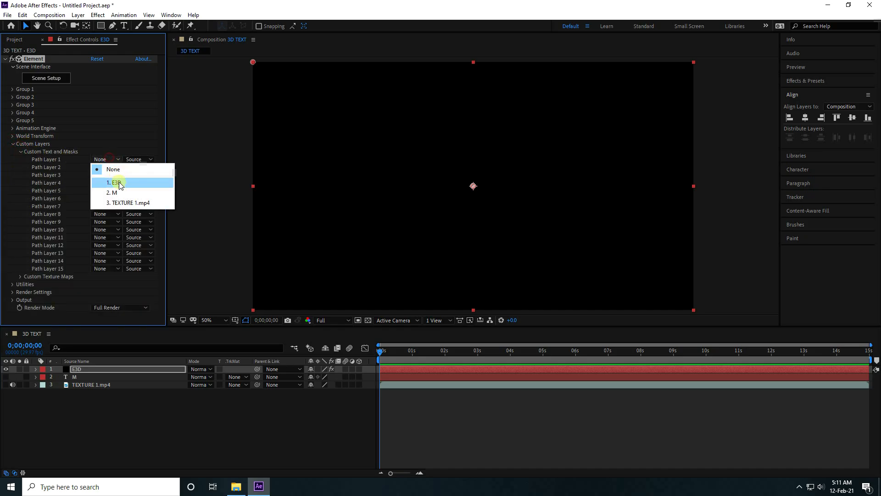
pyautogui.click(125, 192)
# Step: Assign TEXTURE 1.mp4 as Layer 1 of Element's custom texture maps and open the scene setup
pyautogui.click(20, 152)
pyautogui.click(20, 159)
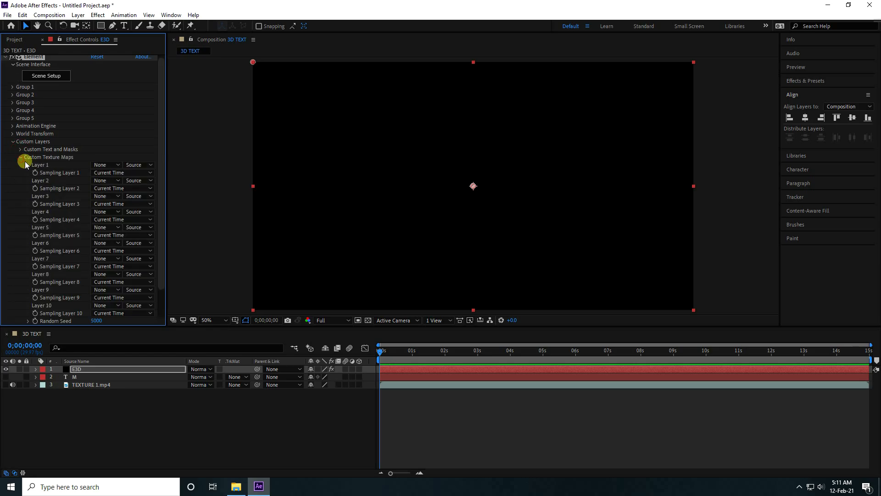
pyautogui.click(109, 165)
pyautogui.click(116, 208)
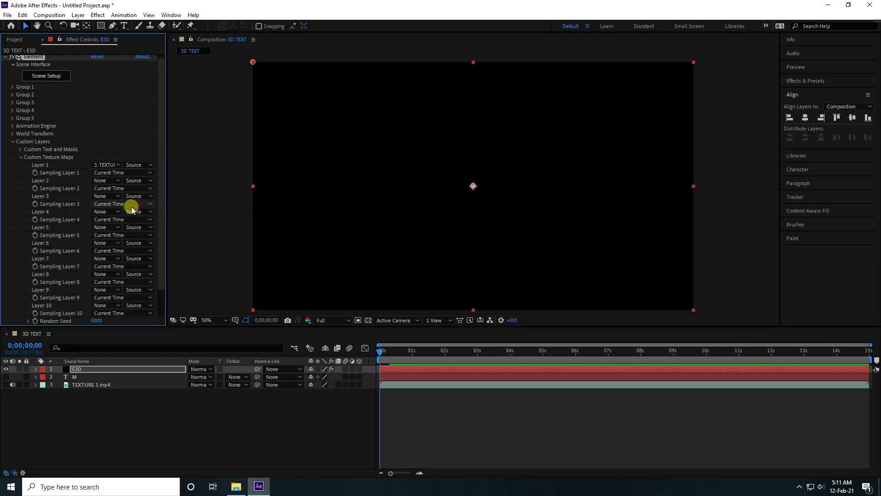
pyautogui.click(19, 156)
pyautogui.click(12, 144)
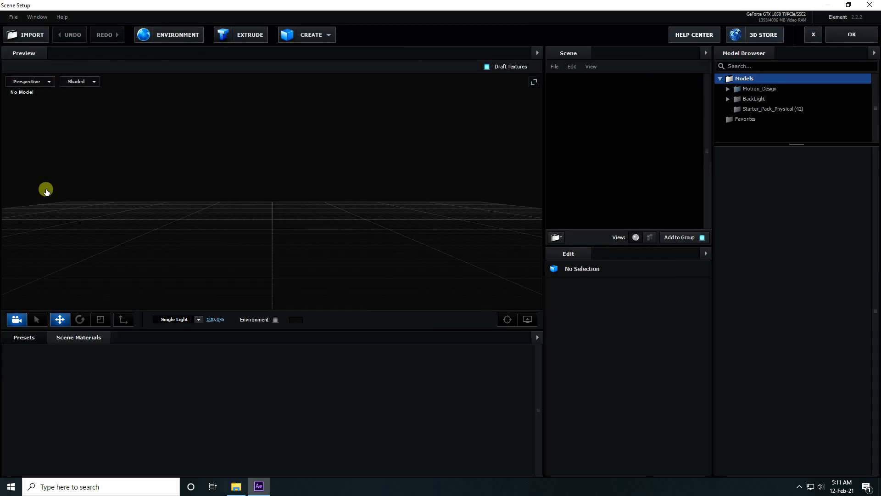
# Step: Extrude the M path into a 3D model and set its Path Resolution to Extreme
pyautogui.click(250, 35)
pyautogui.moveTo(229, 271); pyautogui.dragTo(386, 238)
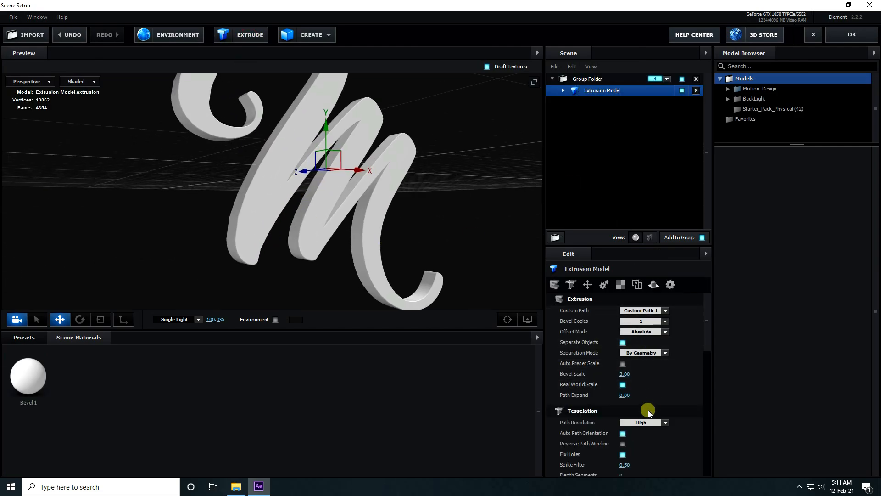
pyautogui.click(665, 422)
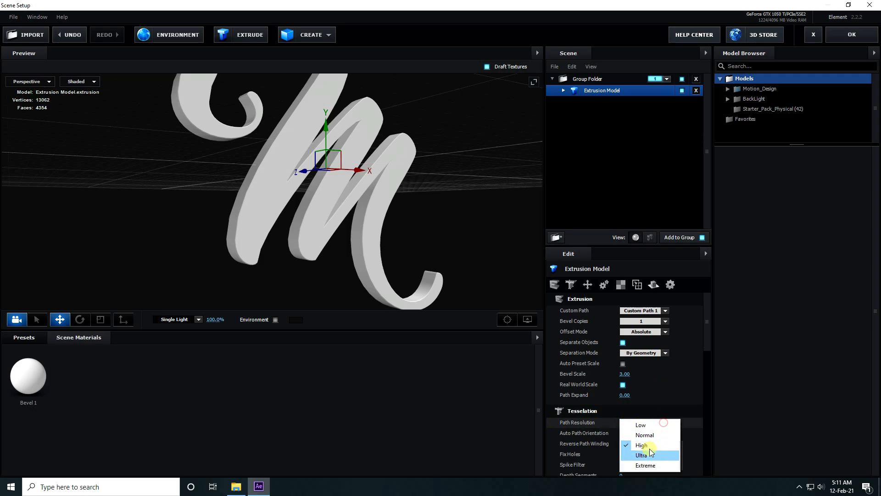
pyautogui.click(646, 466)
pyautogui.moveTo(259, 268)
pyautogui.mouseDown()
pyautogui.moveTo(252, 268)
pyautogui.moveTo(319, 278)
pyautogui.moveTo(270, 282)
pyautogui.mouseUp()
# Step: Set the extrusion model's Bevel Copies to 2
pyautogui.click(577, 89)
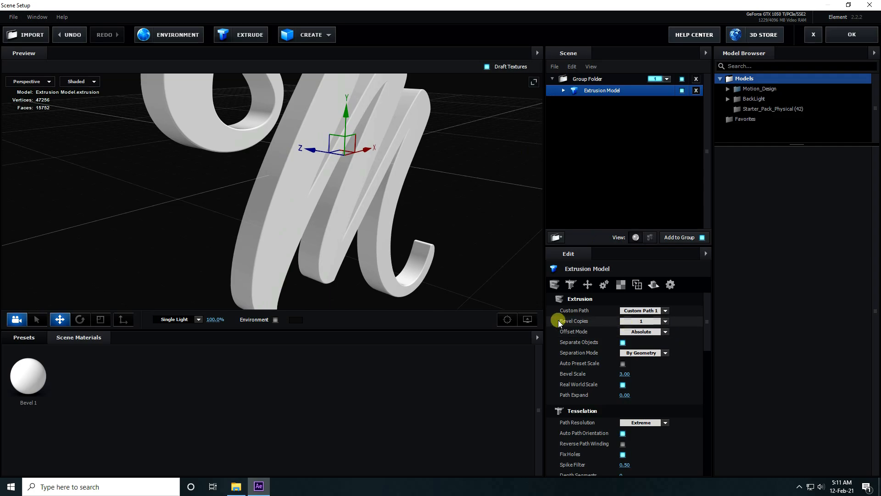
pyautogui.click(665, 322)
pyautogui.click(647, 335)
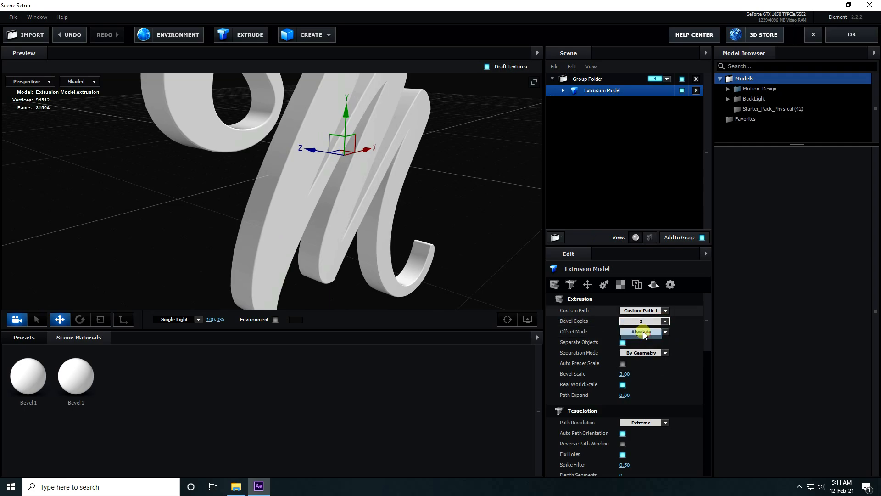
pyautogui.scroll(-3, 263, 240)
pyautogui.scroll(4, 262, 240)
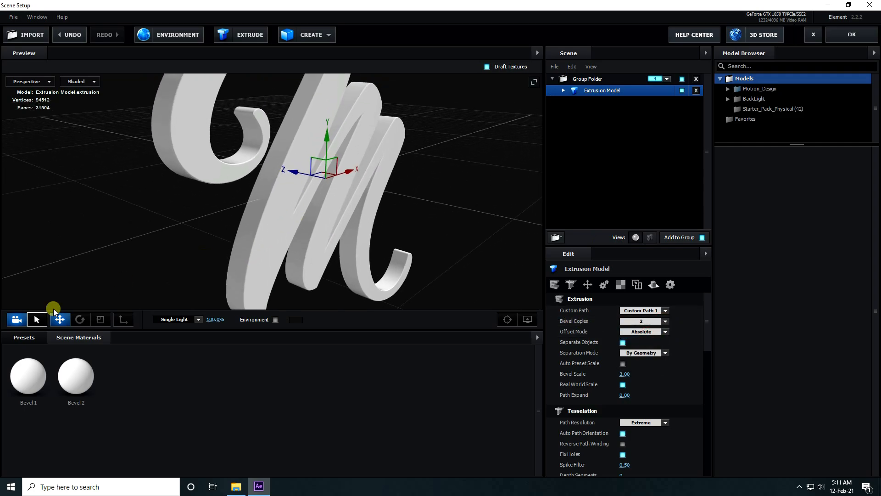
# Step: Assign the Physical materials Black_Outline to the extrusion model's first bevel and Gold to its second bevel
pyautogui.click(24, 337)
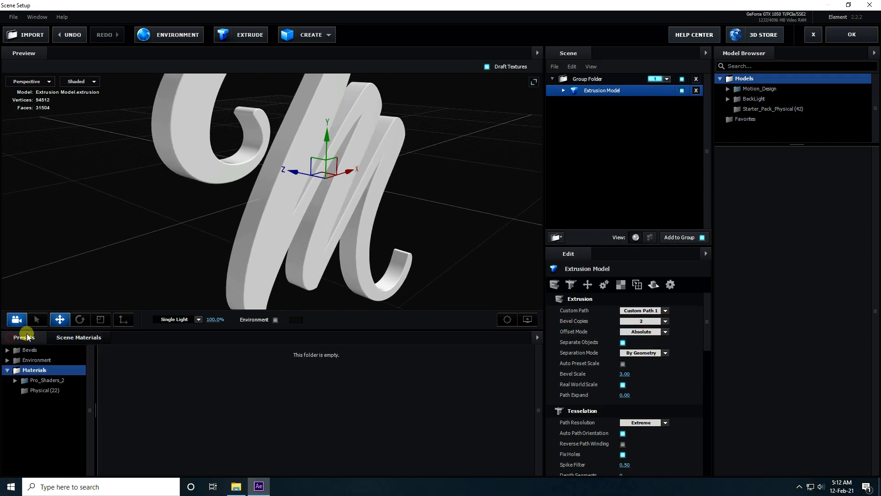
pyautogui.click(37, 390)
pyautogui.click(563, 90)
pyautogui.click(218, 379)
pyautogui.moveTo(218, 379); pyautogui.dragTo(598, 105)
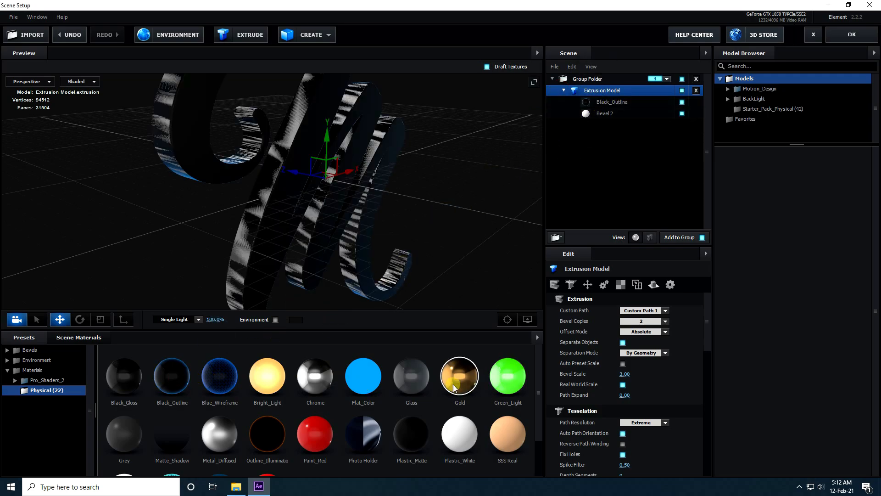
pyautogui.moveTo(464, 368); pyautogui.dragTo(603, 113)
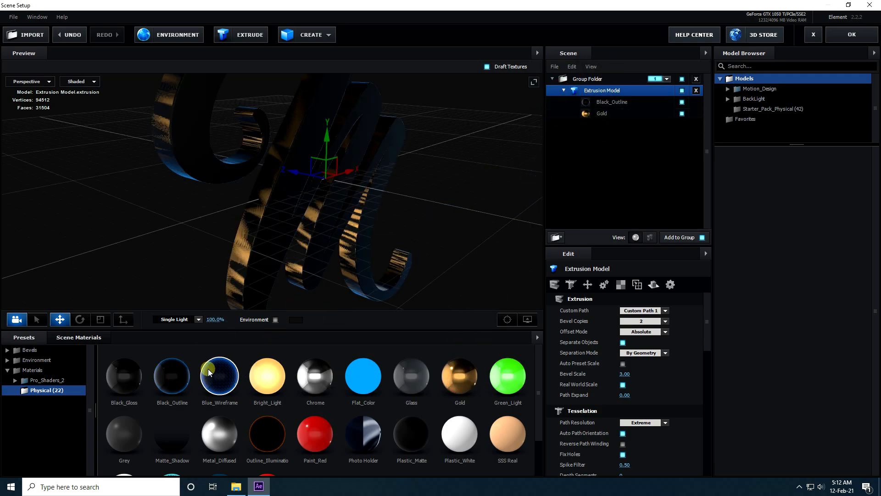
# Step: Remove the unused materials from the scene
pyautogui.click(67, 339)
pyautogui.rightClick(239, 373)
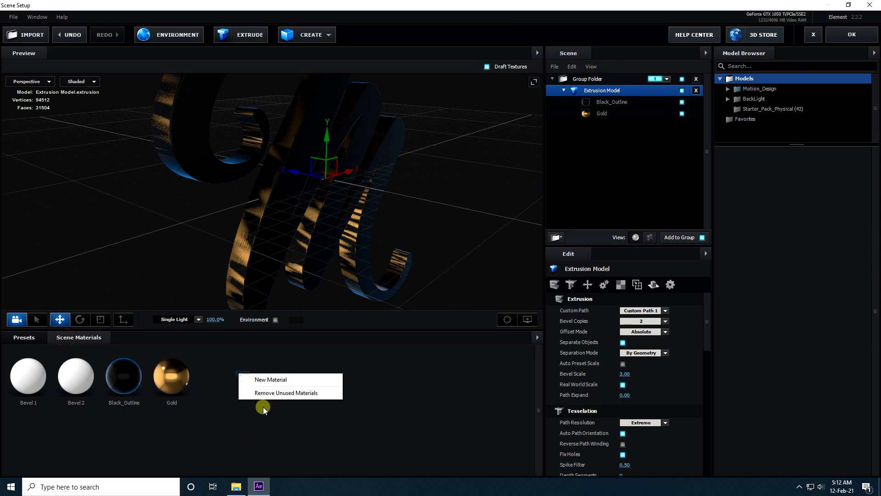
pyautogui.click(265, 393)
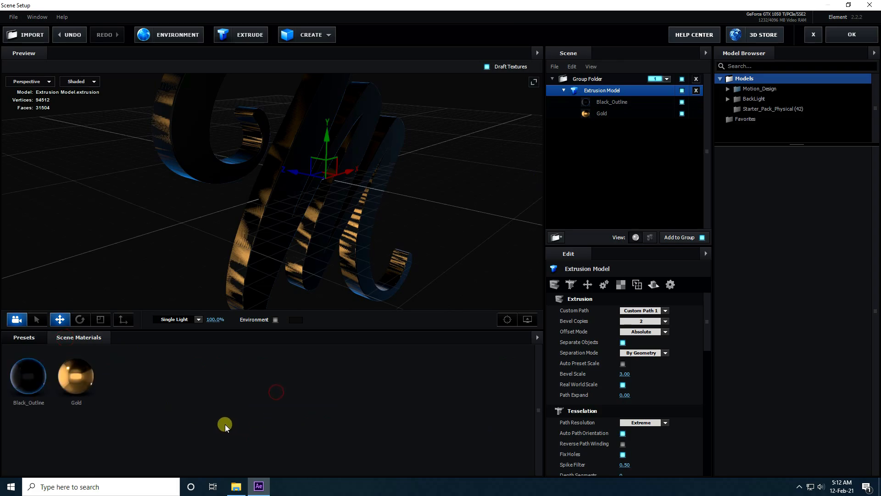
# Step: Set the Extrude value of the Black_Outline bevel to 0.20
pyautogui.moveTo(340, 246)
pyautogui.mouseDown()
pyautogui.moveTo(333, 239)
pyautogui.moveTo(337, 243)
pyautogui.mouseUp()
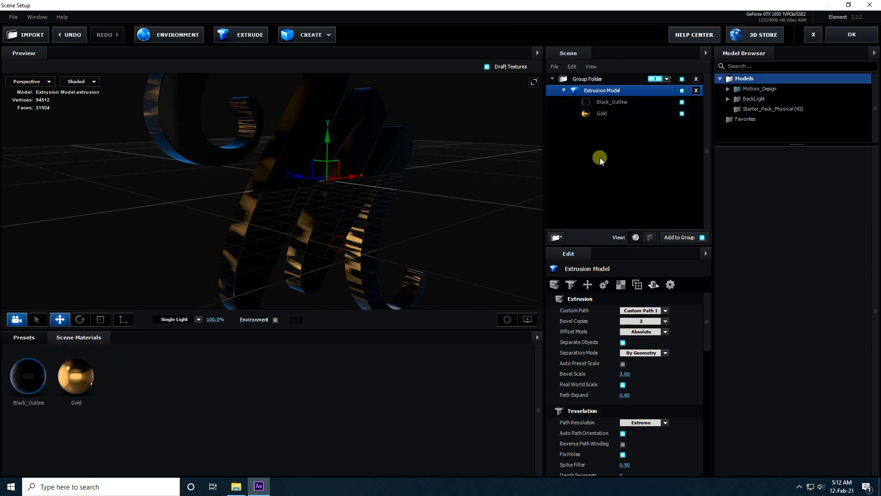
pyautogui.click(606, 103)
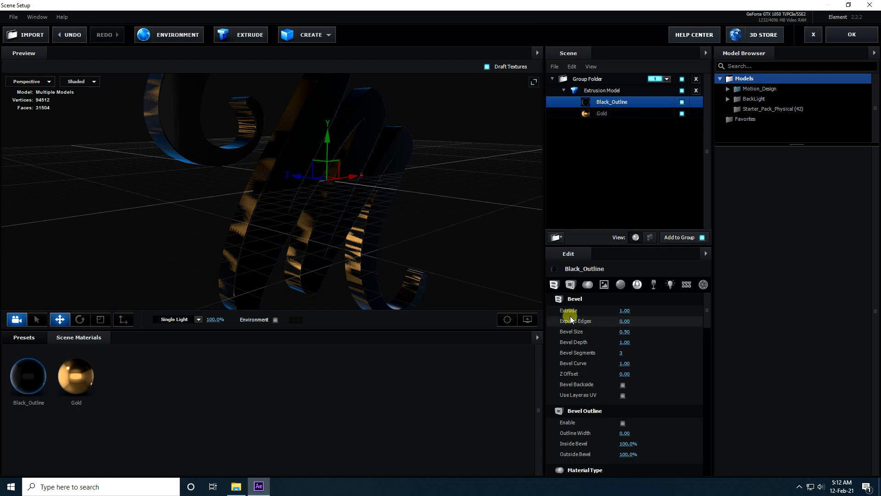
pyautogui.click(625, 311)
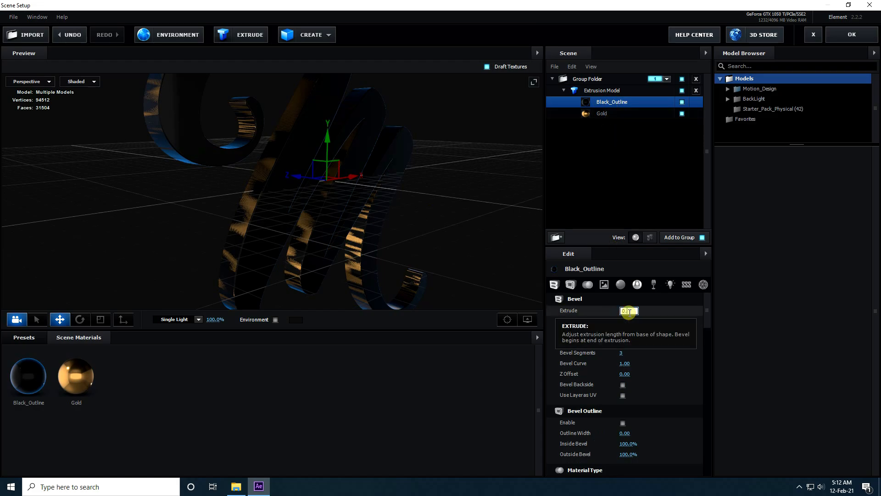
pyautogui.press('Return')
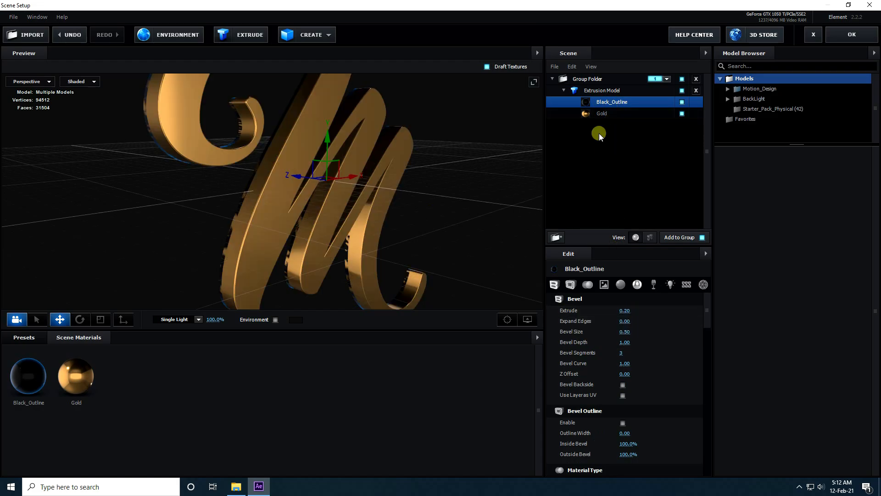
# Step: Set the Gold bevel's Extrude to 0.20 and its Expand Edges to 0.50
pyautogui.click(610, 114)
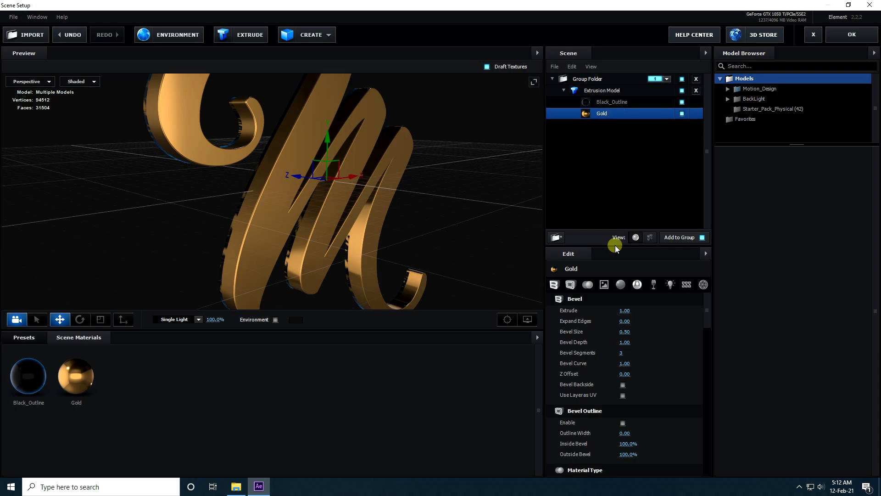
pyautogui.click(630, 311)
pyautogui.write('0.2')
pyautogui.press('Return')
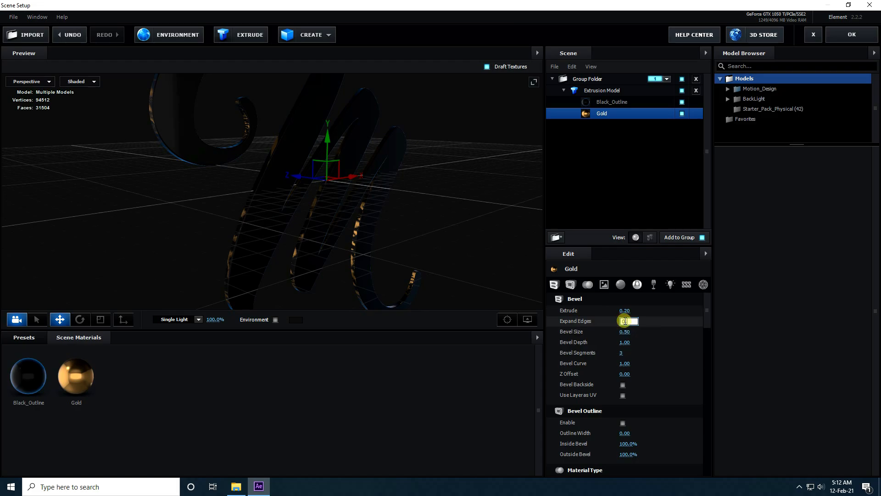
pyautogui.press('Return')
pyautogui.scroll(3, 249, 190)
pyautogui.moveTo(254, 227); pyautogui.dragTo(331, 225)
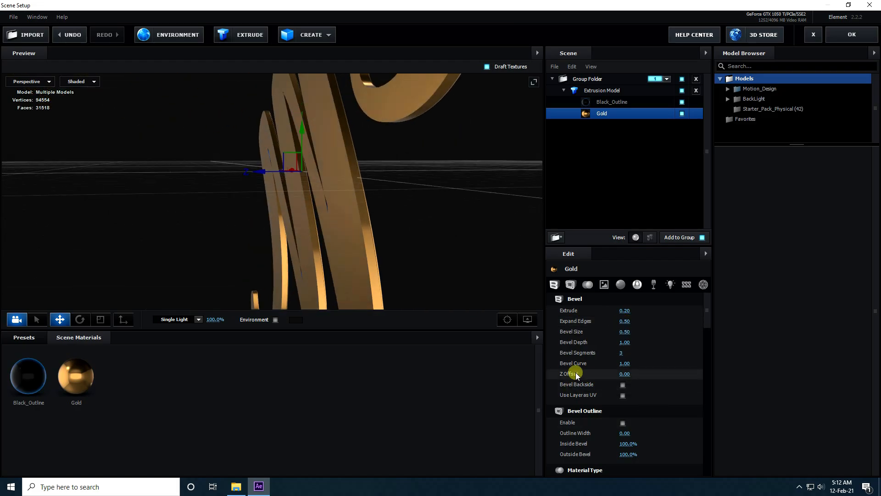
# Step: Set the Gold bevel's Z Offset to 0.20
pyautogui.click(626, 374)
pyautogui.write('0.2')
pyautogui.press('Return')
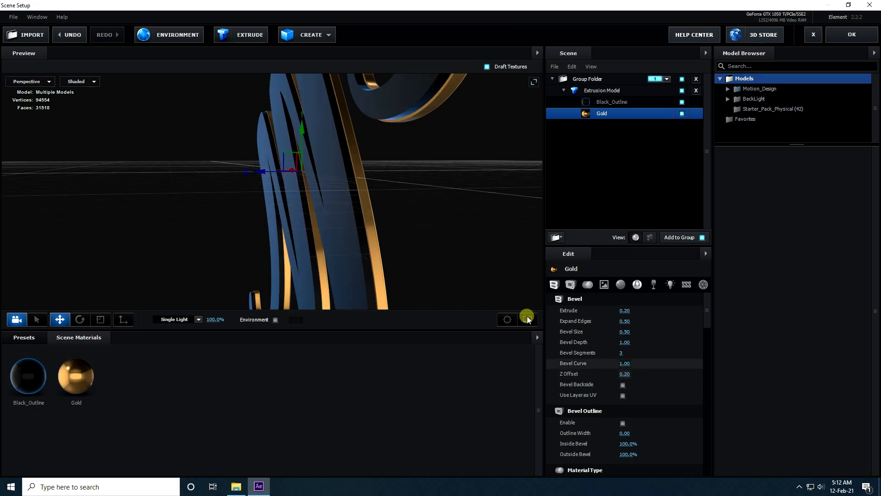
pyautogui.scroll(2, 406, 219)
pyautogui.moveTo(446, 255); pyautogui.dragTo(324, 241)
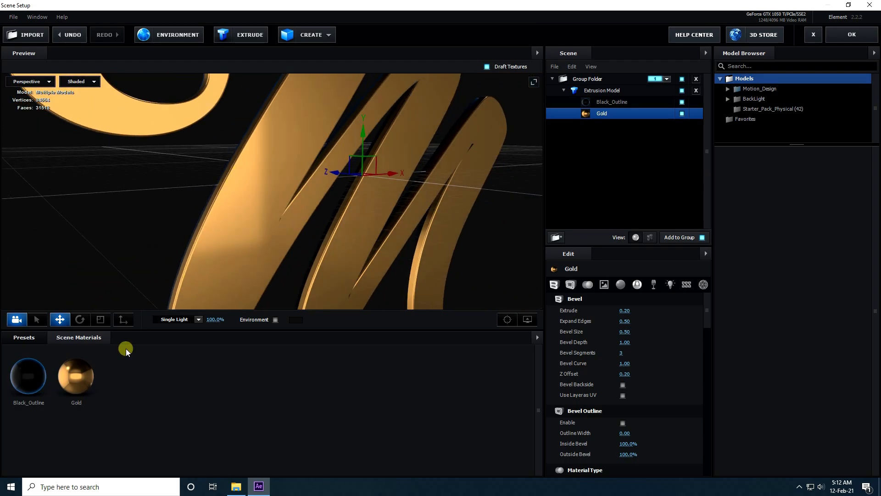
# Step: Change the Gold material's Reflectivity color to R 254, G 164, B 60
pyautogui.click(75, 377)
pyautogui.scroll(-2, 690, 442)
pyautogui.scroll(-6, 690, 442)
pyautogui.scroll(1, 588, 325)
pyautogui.click(626, 349)
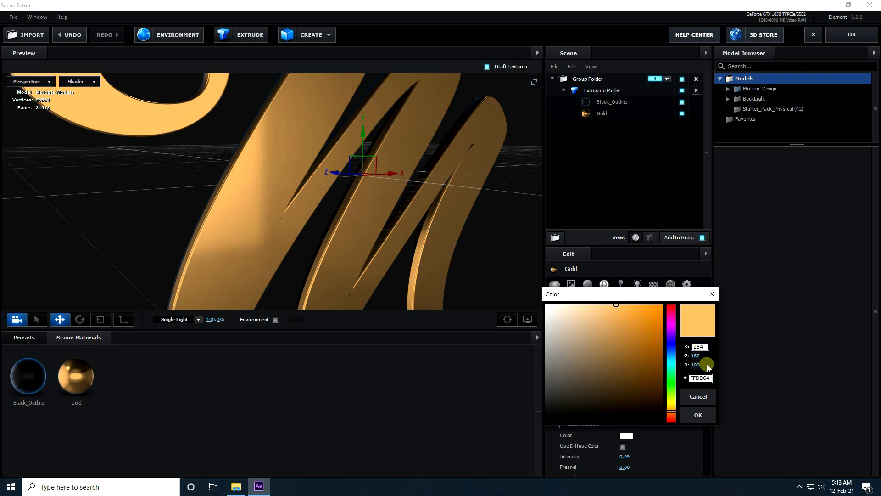
pyautogui.click(696, 356)
pyautogui.write('164')
pyautogui.click(698, 366)
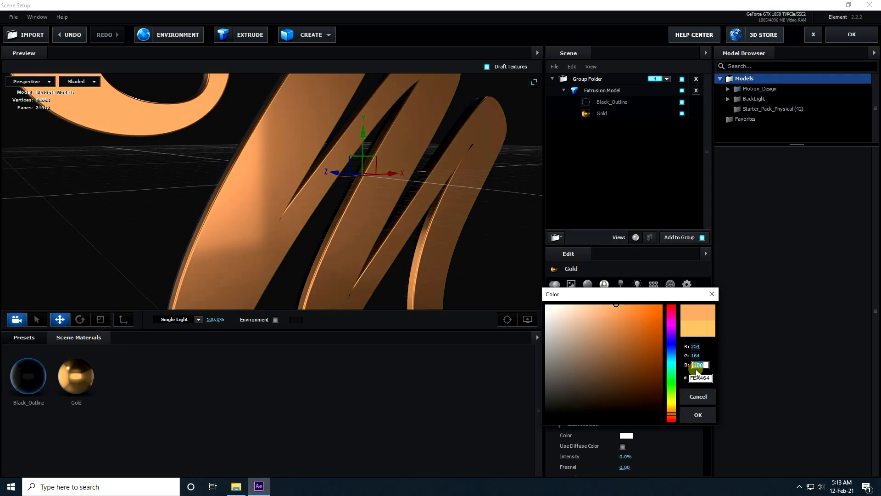
pyautogui.write('60')
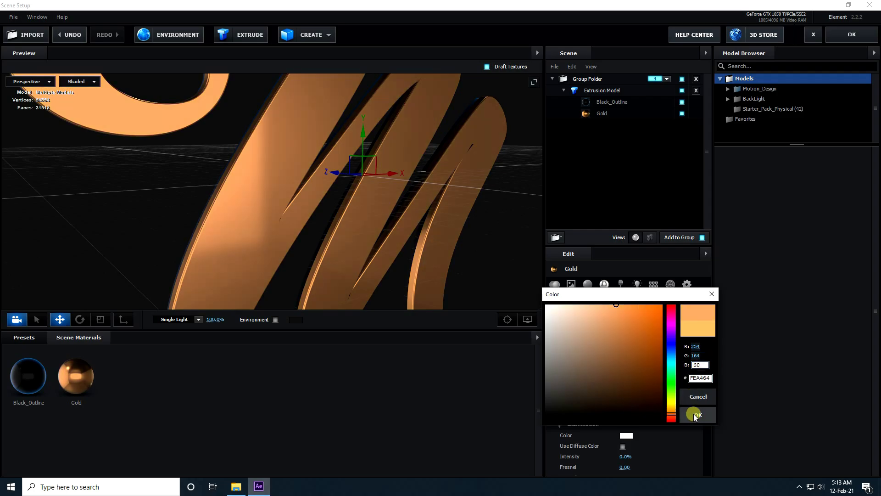
pyautogui.click(698, 414)
pyautogui.moveTo(382, 206); pyautogui.dragTo(346, 203)
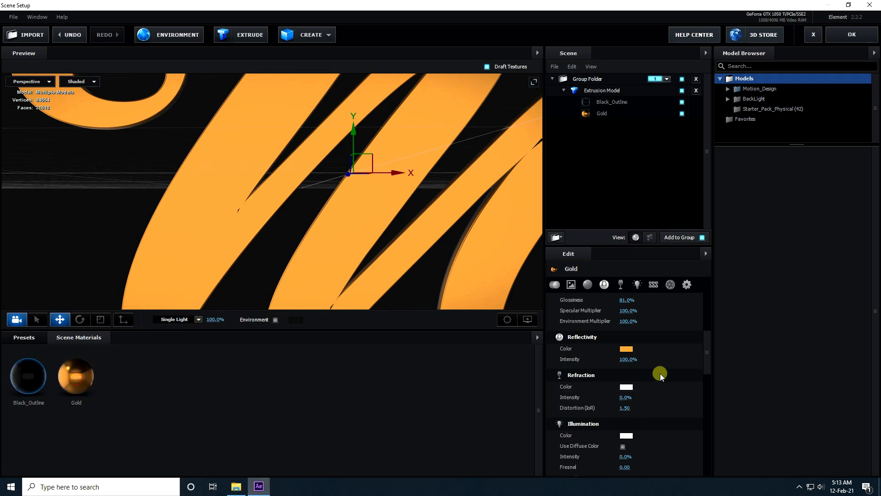
pyautogui.click(626, 349)
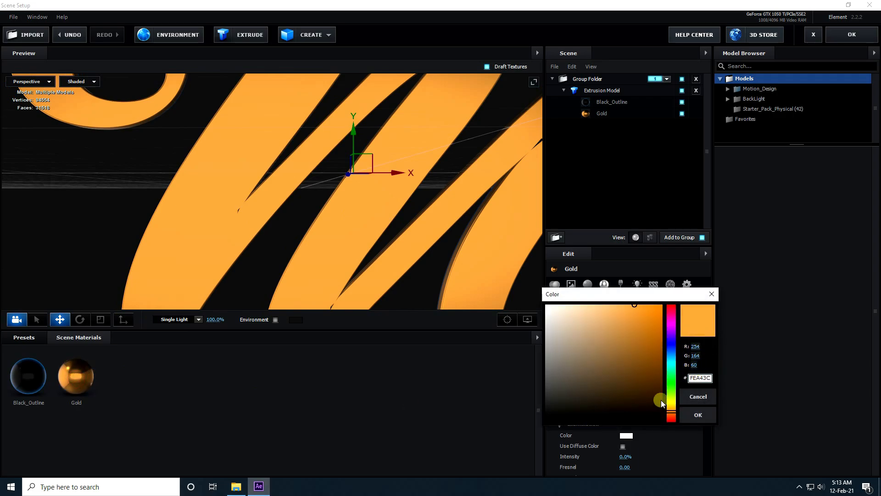
pyautogui.click(698, 414)
# Step: Rename the extrusion model as TEXT
pyautogui.moveTo(374, 221); pyautogui.dragTo(427, 264)
pyautogui.click(564, 91)
pyautogui.rightClick(588, 88)
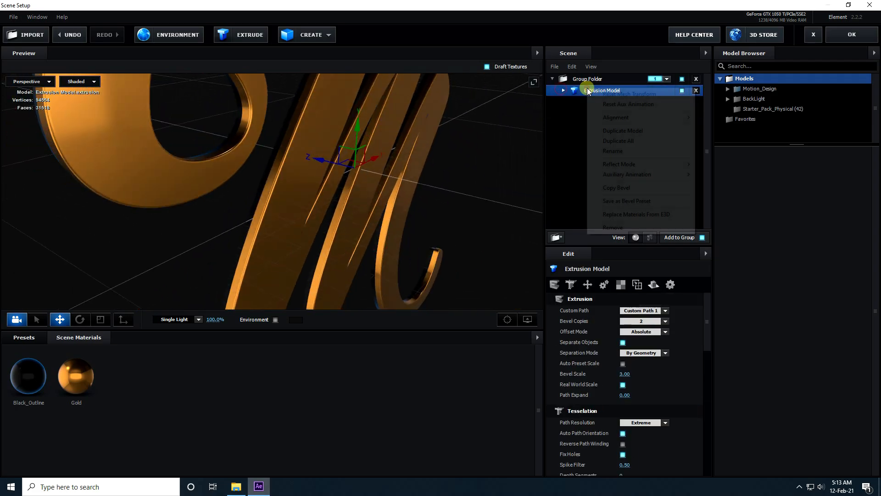
pyautogui.click(614, 152)
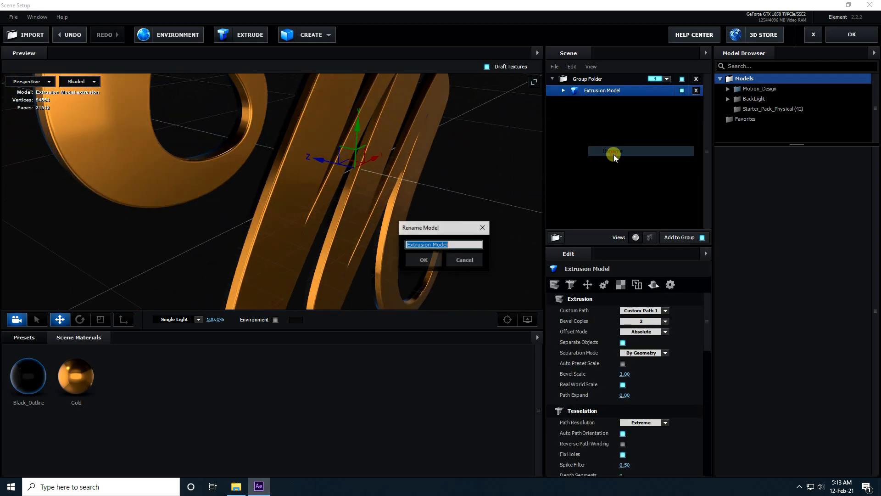
pyautogui.write('TEXT')
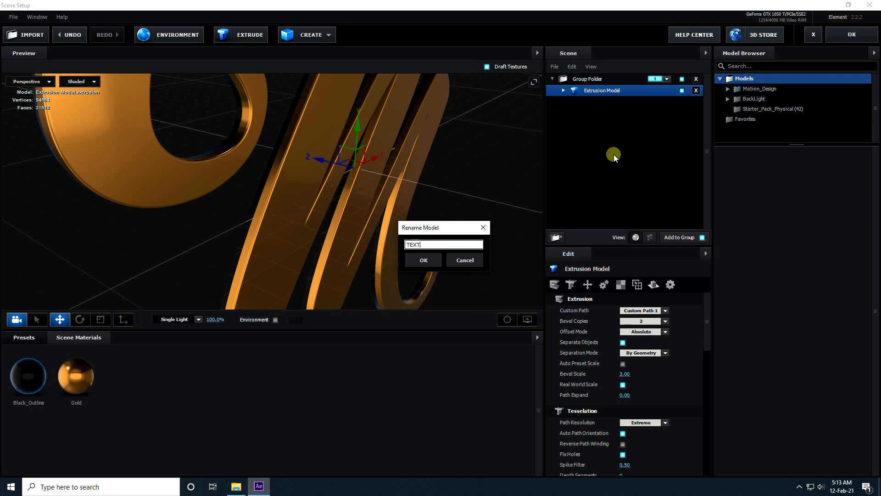
pyautogui.click(425, 260)
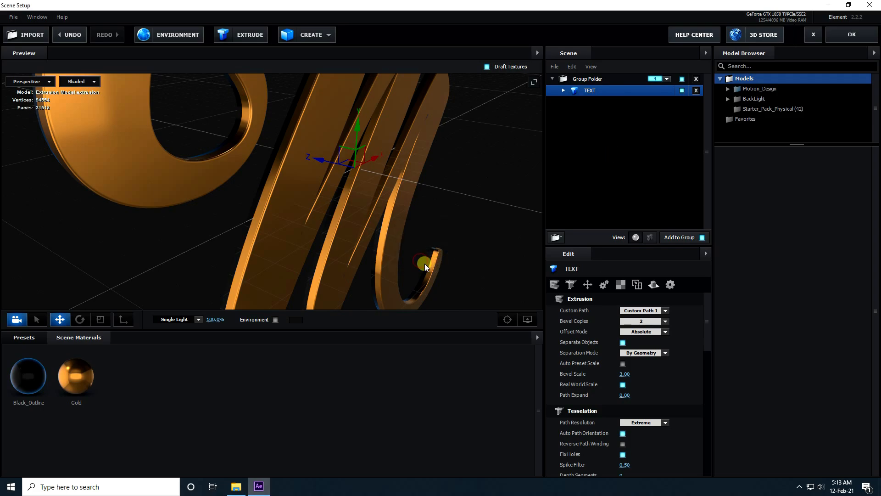
# Step: Extrude a second model from the custom path and move it along Z in front of TEXT
pyautogui.moveTo(278, 150); pyautogui.dragTo(240, 57)
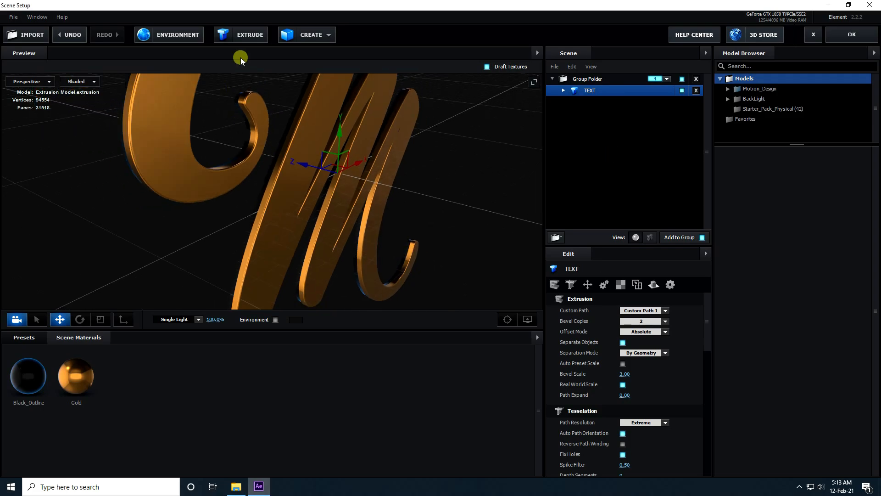
pyautogui.click(252, 35)
pyautogui.moveTo(302, 164); pyautogui.dragTo(318, 172)
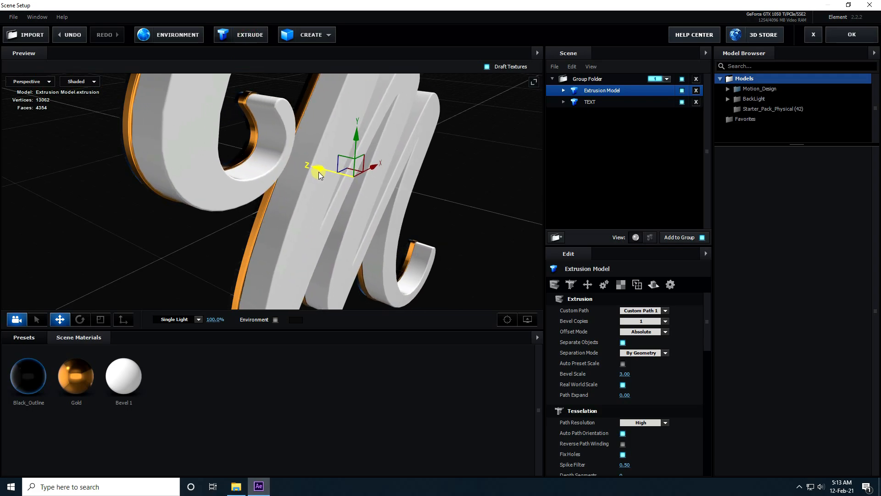
# Step: Rename the new extrusion model as GLOSSY TEXT
pyautogui.rightClick(592, 91)
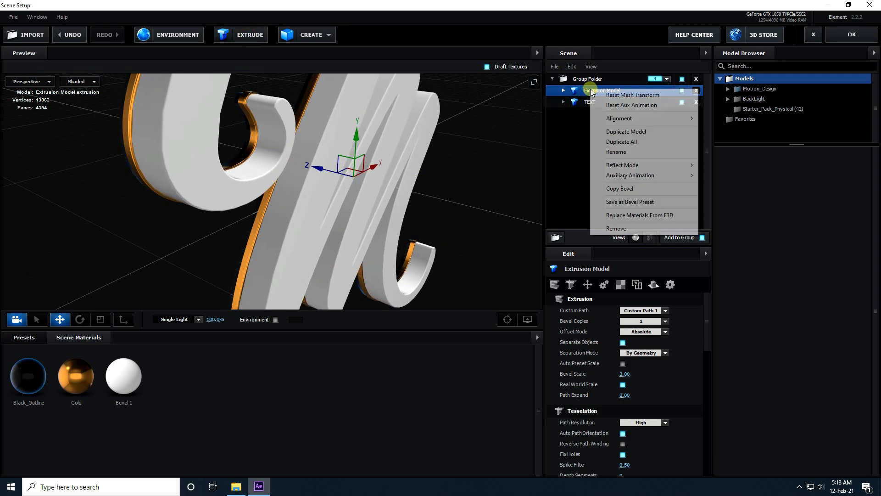
pyautogui.click(610, 157)
pyautogui.write('G')
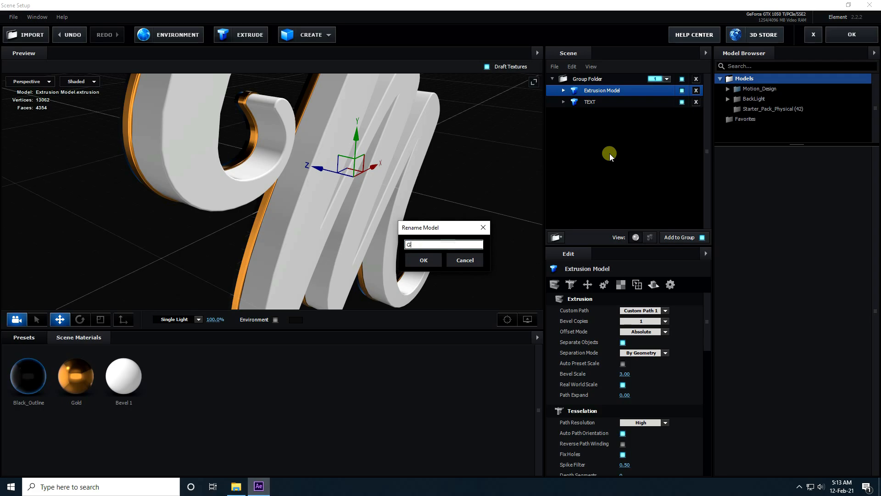
pyautogui.write('LOSST')
pyautogui.press('BackSpace')
pyautogui.write('Y TEXT')
pyautogui.click(439, 260)
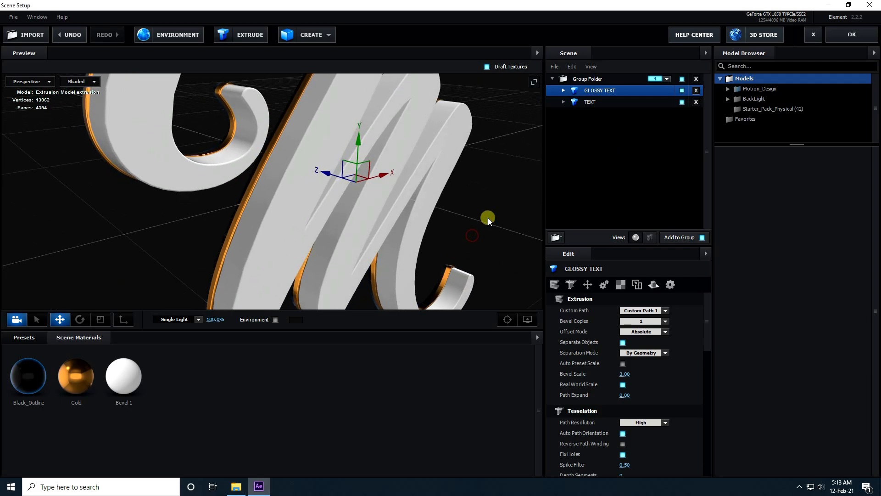
# Step: Set GLOSSY TEXT's Path Resolution to Extreme and its Bevel 1 Expand Edges to -0.25
pyautogui.click(670, 422)
pyautogui.click(651, 464)
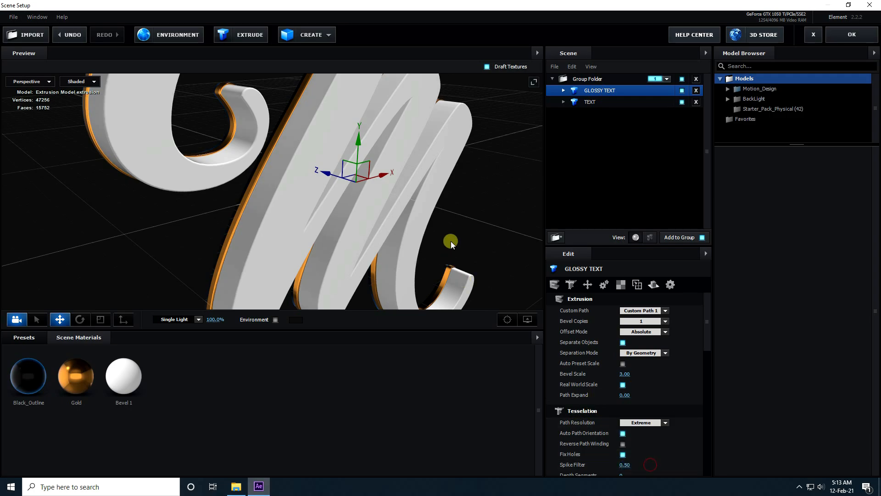
pyautogui.click(563, 91)
pyautogui.click(601, 103)
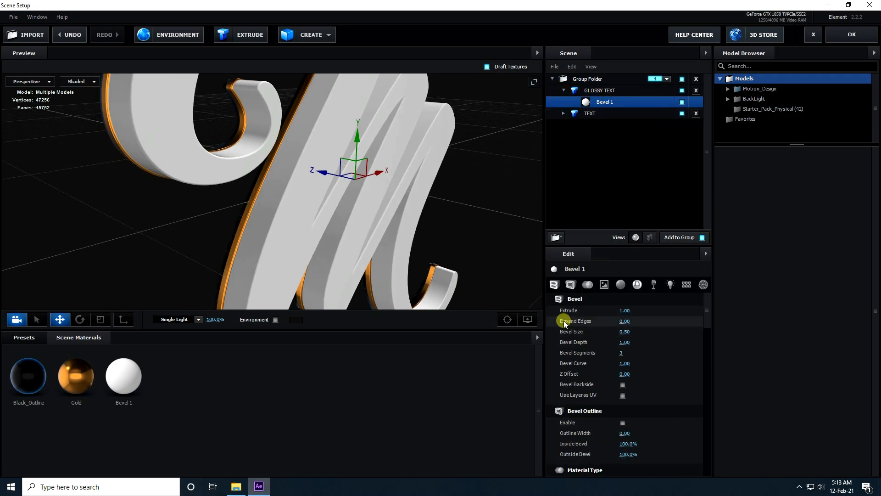
pyautogui.click(625, 322)
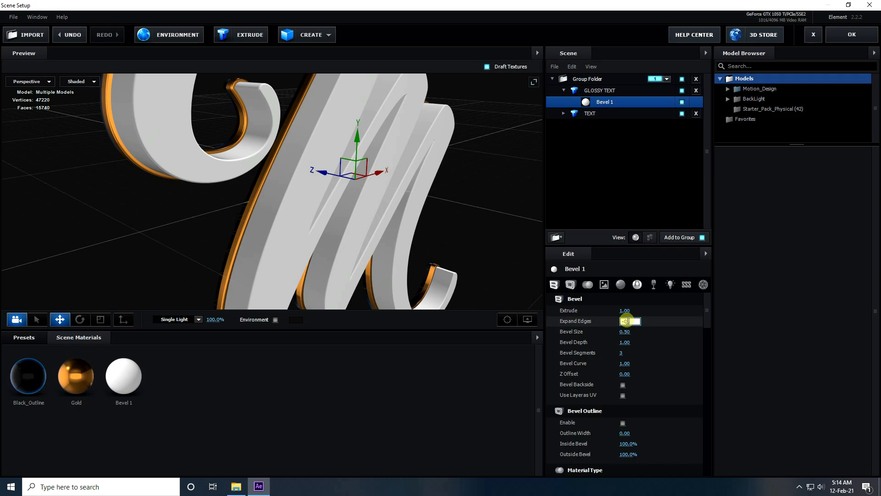
pyautogui.press('Return')
# Step: Adjust GLOSSY TEXT along its Z axis to sit directly against the TEXT model
pyautogui.moveTo(433, 286); pyautogui.dragTo(326, 186)
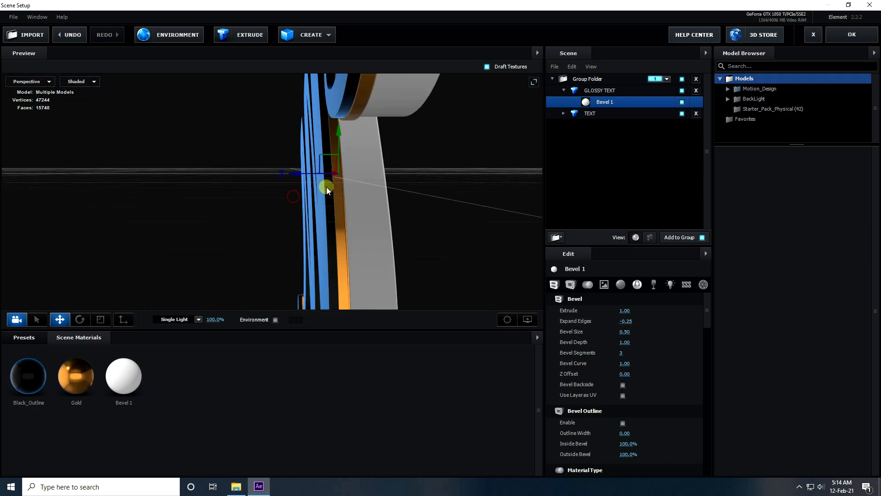
pyautogui.click(595, 90)
pyautogui.moveTo(482, 165); pyautogui.dragTo(450, 212)
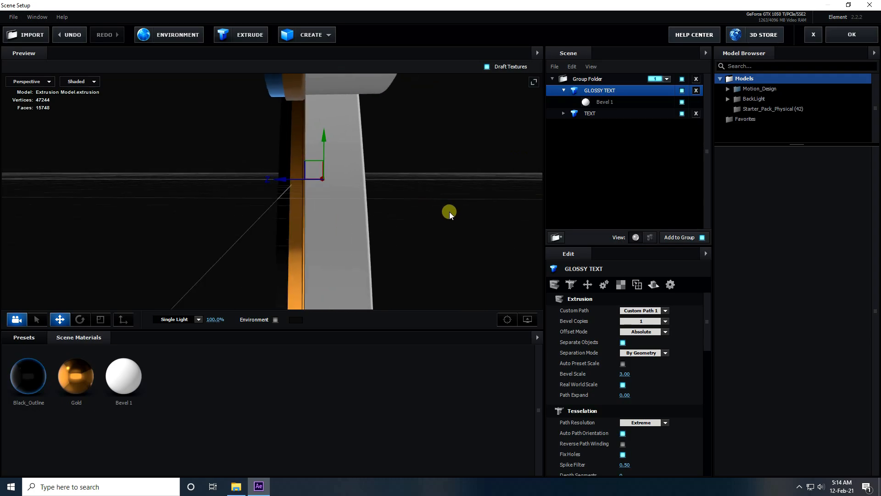
pyautogui.moveTo(282, 178)
pyautogui.mouseDown()
pyautogui.moveTo(291, 178)
pyautogui.moveTo(282, 178)
pyautogui.mouseUp()
pyautogui.moveTo(408, 204); pyautogui.dragTo(349, 231)
pyautogui.scroll(-5, 356, 214)
# Step: Duplicate the TEXT model and move the copy along Z to the front of GLOSSY TEXT
pyautogui.click(564, 90)
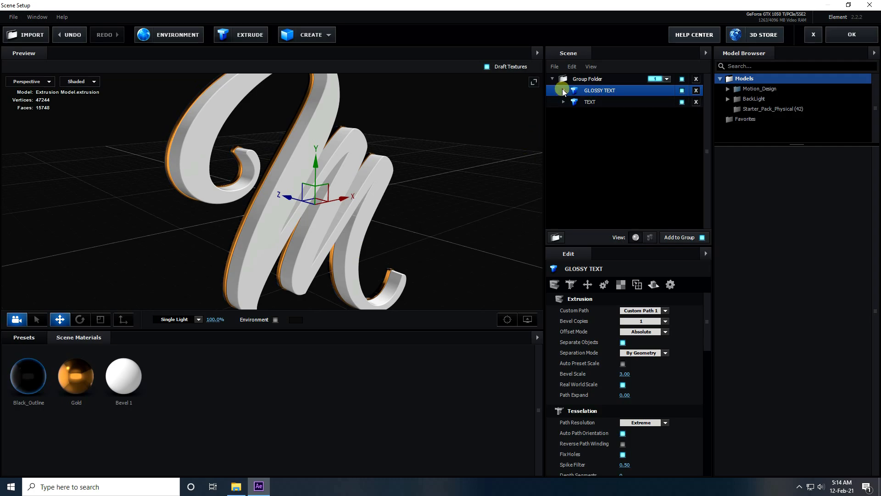
pyautogui.click(590, 102)
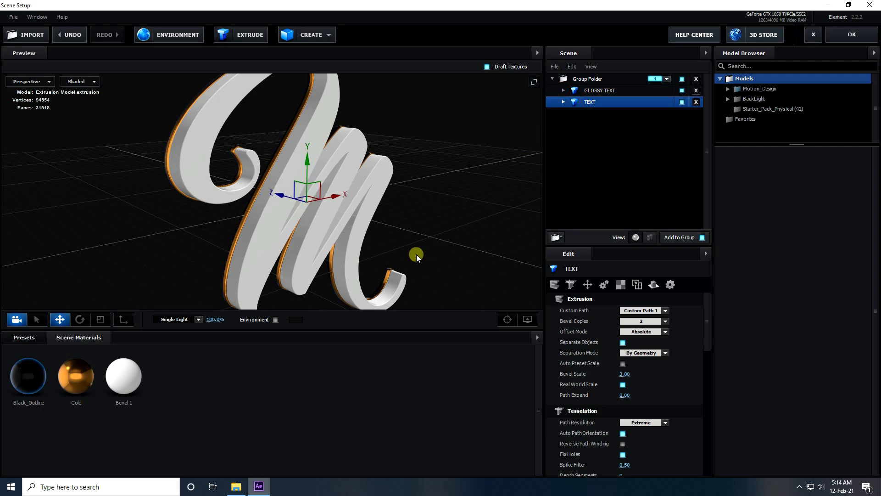
pyautogui.hotkey('ctrl', 'd')
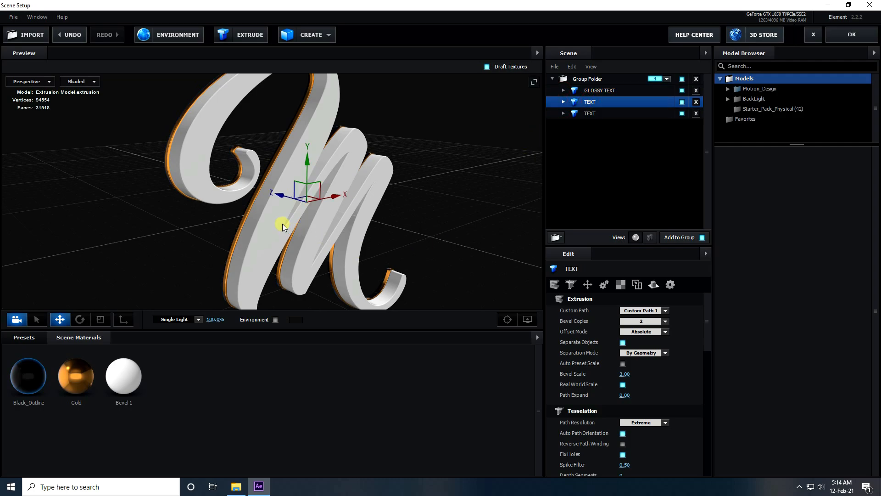
pyautogui.moveTo(285, 195); pyautogui.dragTo(337, 208)
pyautogui.scroll(4, 291, 217)
pyautogui.moveTo(286, 219)
pyautogui.mouseDown()
pyautogui.moveTo(430, 252)
pyautogui.moveTo(372, 282)
pyautogui.moveTo(391, 282)
pyautogui.moveTo(280, 227)
pyautogui.mouseUp()
pyautogui.scroll(-5, 280, 227)
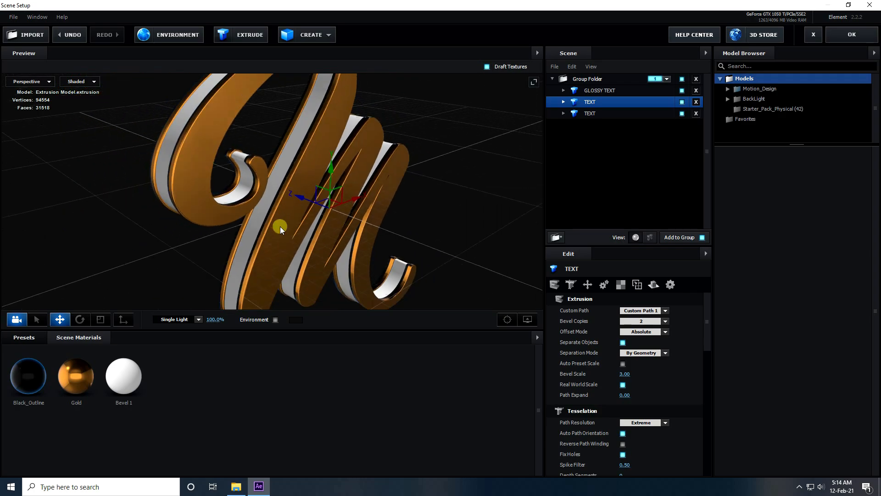
# Step: Duplicate GLOSSY TEXT and move the copy along Z to the front of the stacked letter layers
pyautogui.click(591, 92)
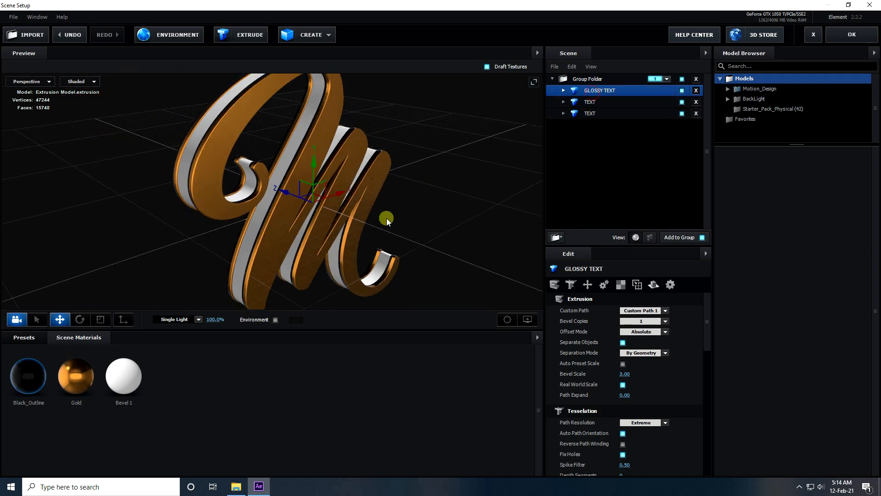
pyautogui.hotkey('ctrl', 'd')
pyautogui.moveTo(285, 195); pyautogui.dragTo(321, 208)
# Step: Set the Bevel 1 Extrude of the front GLOSSY TEXT copy to 0.50
pyautogui.click(564, 90)
pyautogui.click(601, 101)
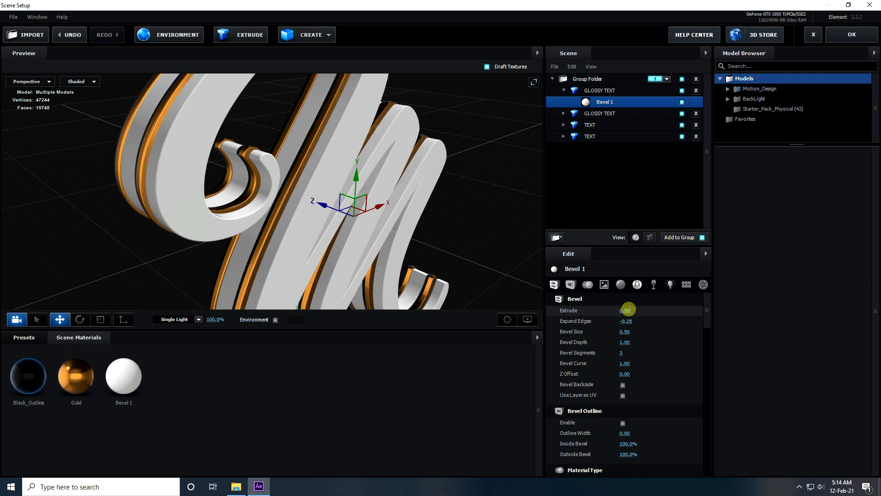
pyautogui.scroll(4, 336, 251)
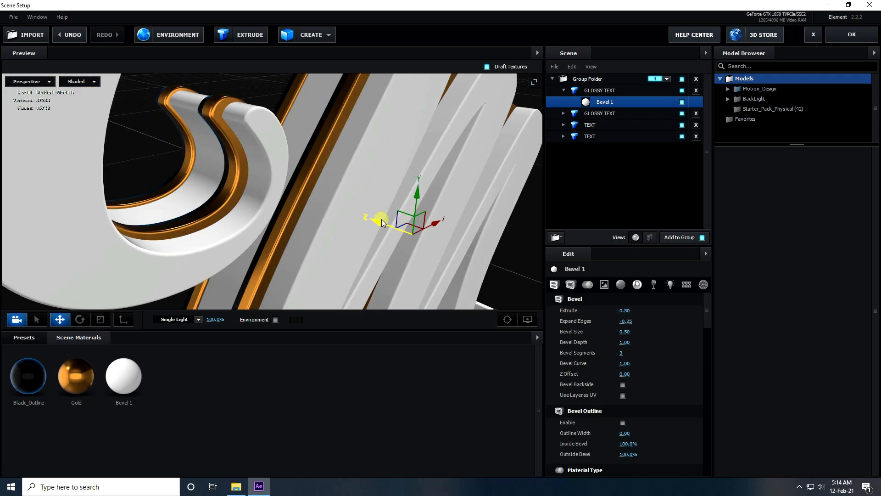
pyautogui.scroll(-4, 349, 227)
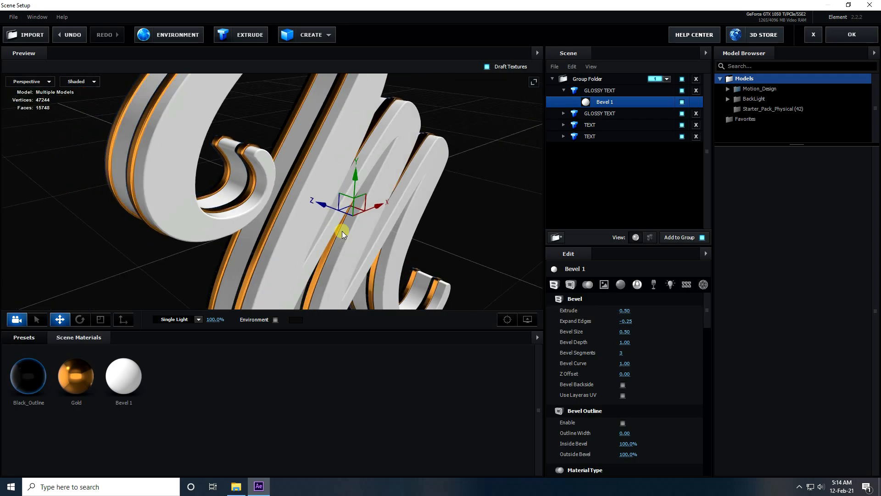
# Step: Check in the Top view how the front GLOSSY TEXT copy sits against the TEXT layer behind it, and return to Perspective
pyautogui.click(32, 81)
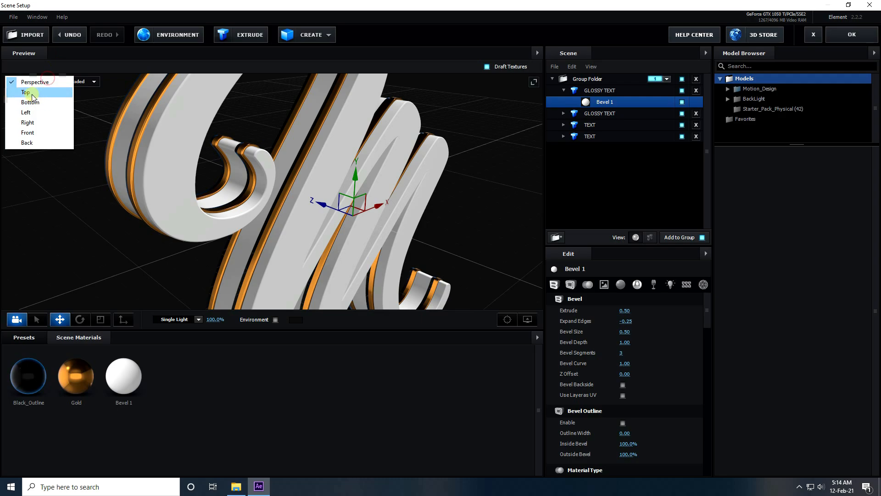
pyautogui.click(31, 94)
pyautogui.scroll(5, 273, 253)
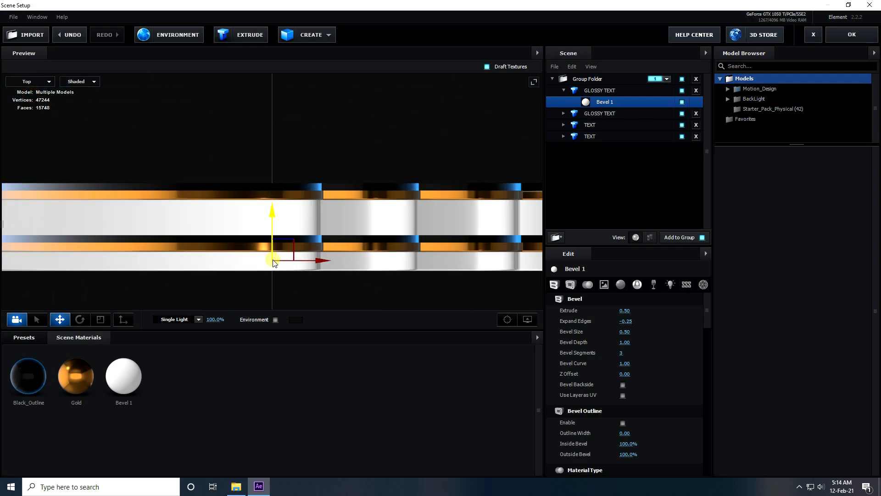
pyautogui.scroll(2, 275, 252)
pyautogui.click(37, 81)
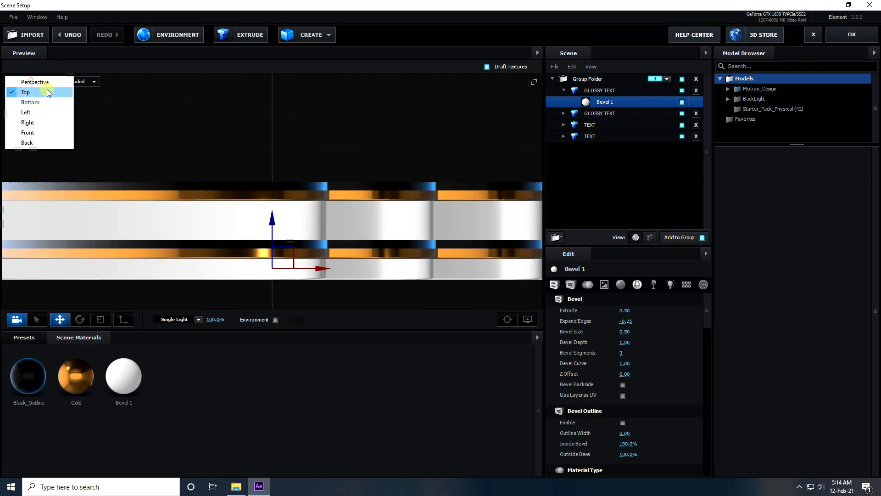
pyautogui.click(40, 87)
pyautogui.moveTo(285, 181)
pyautogui.mouseDown()
pyautogui.moveTo(263, 168)
pyautogui.moveTo(267, 185)
pyautogui.moveTo(294, 184)
pyautogui.mouseUp()
# Step: Duplicate the TEXT model and move the copy along Z to the very front of the letter stack
pyautogui.click(590, 125)
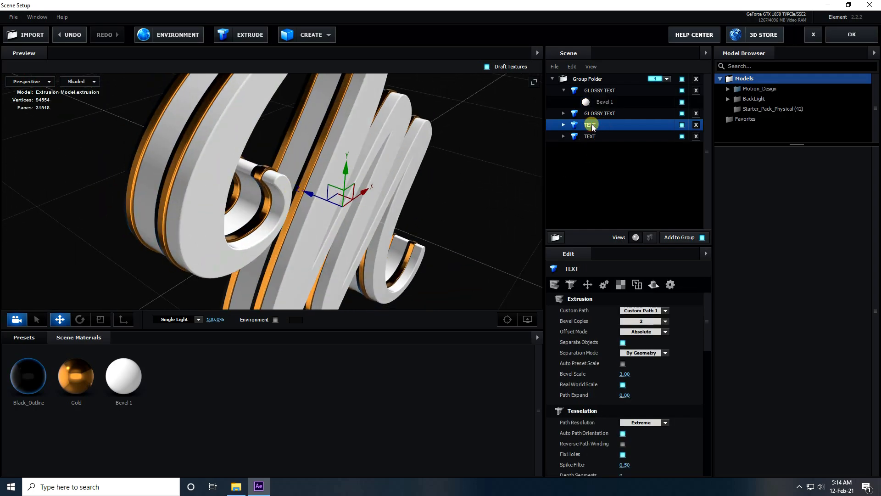
pyautogui.hotkey('ctrl', 'd')
pyautogui.moveTo(313, 202); pyautogui.dragTo(328, 202)
pyautogui.moveTo(484, 238); pyautogui.dragTo(585, 158)
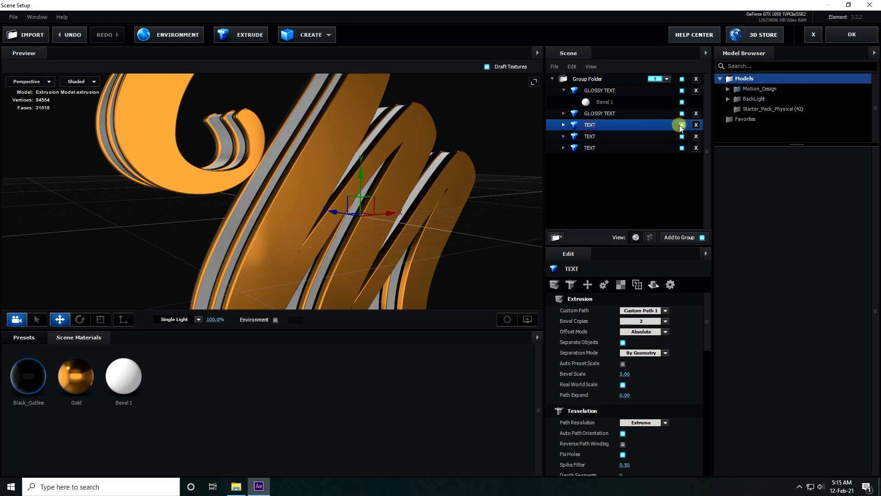
pyautogui.click(682, 125)
# Step: Enable Bevel Outline on the Gold bevel of the front TEXT copy
pyautogui.click(564, 124)
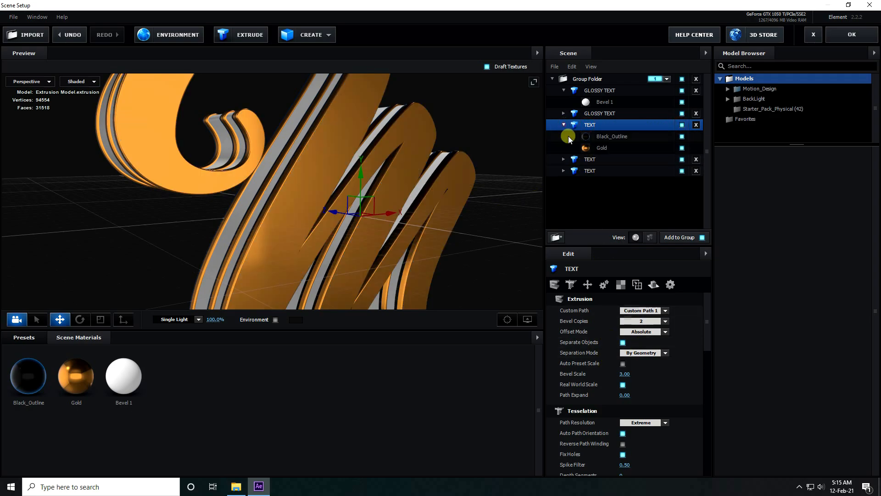
pyautogui.click(596, 146)
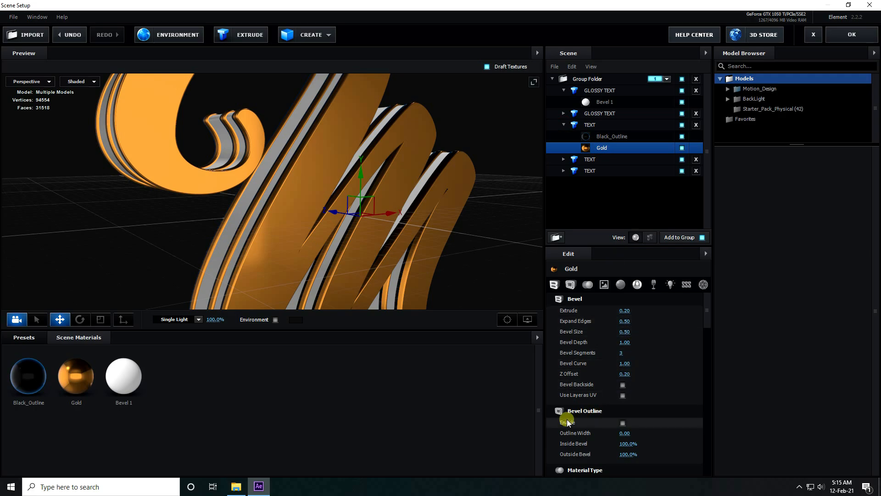
pyautogui.click(623, 423)
pyautogui.moveTo(377, 239); pyautogui.dragTo(269, 218)
pyautogui.rightClick(214, 415)
pyautogui.moveTo(266, 277); pyautogui.dragTo(294, 243)
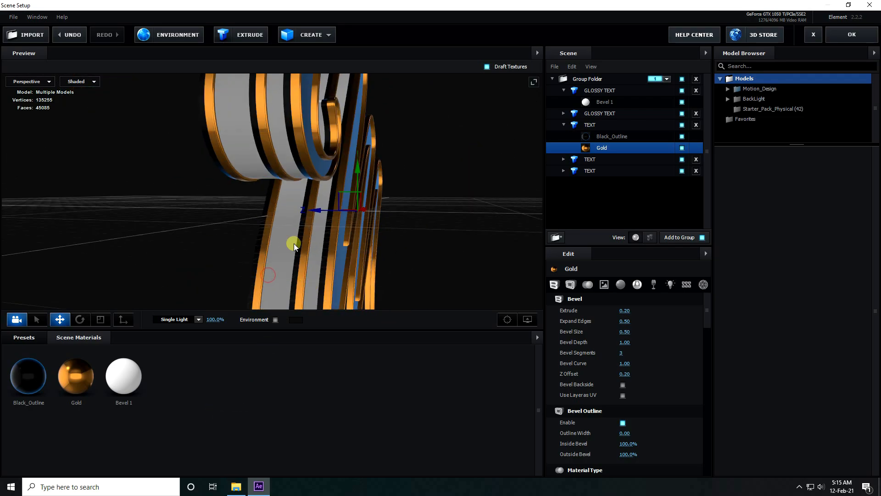
# Step: Create a new scene material, load Custom Layer 1 as its Diffuse texture and raise the texture's brightness
pyautogui.rightClick(177, 427)
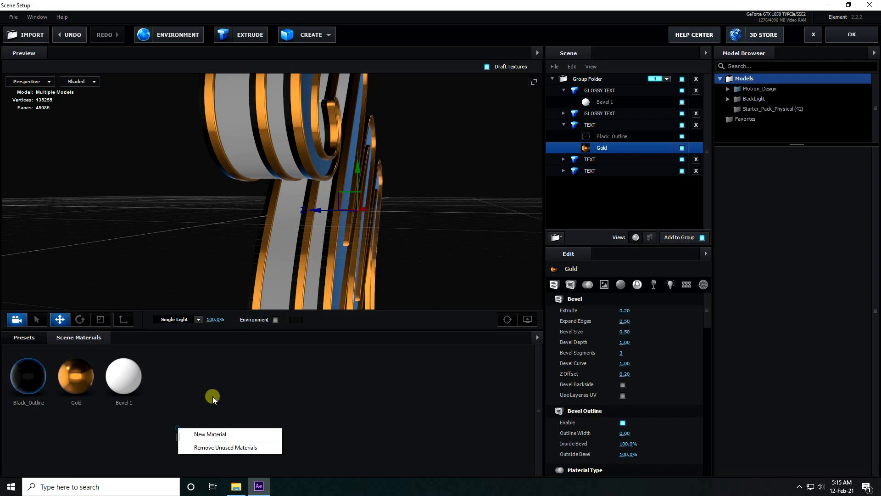
pyautogui.click(225, 436)
pyautogui.click(169, 382)
pyautogui.scroll(5, 667, 395)
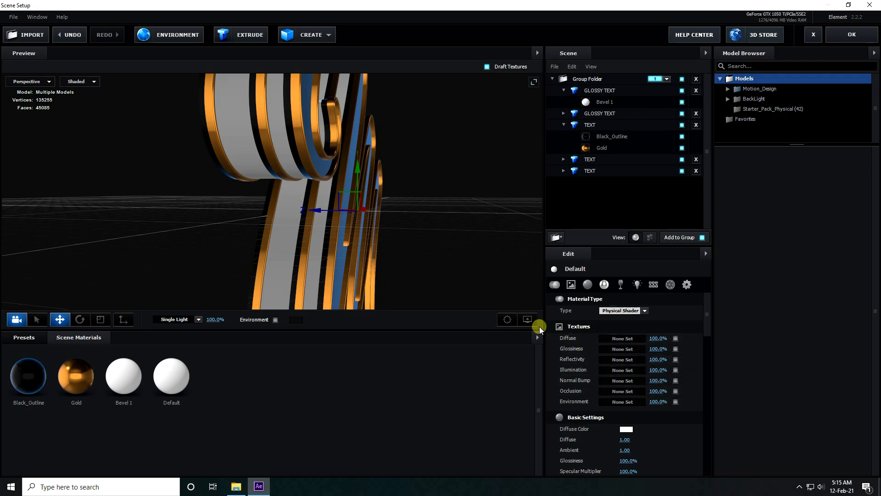
pyautogui.click(622, 338)
pyautogui.click(624, 282)
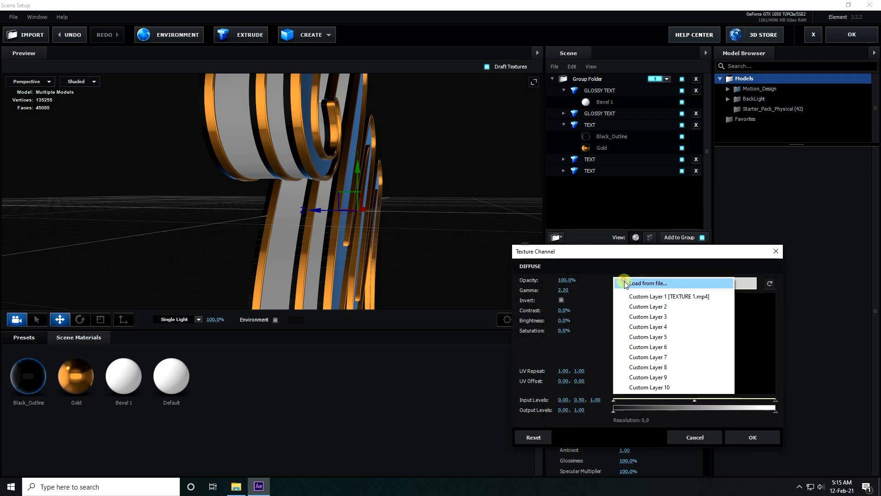
pyautogui.click(691, 298)
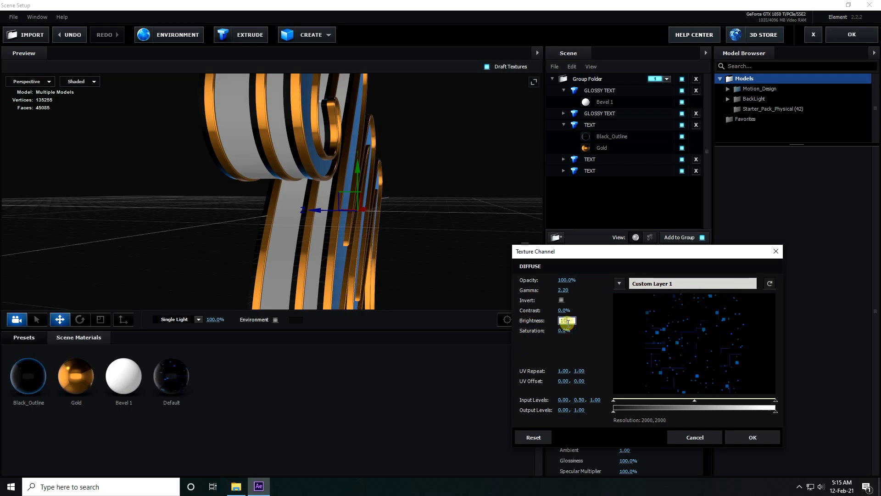
pyautogui.click(736, 439)
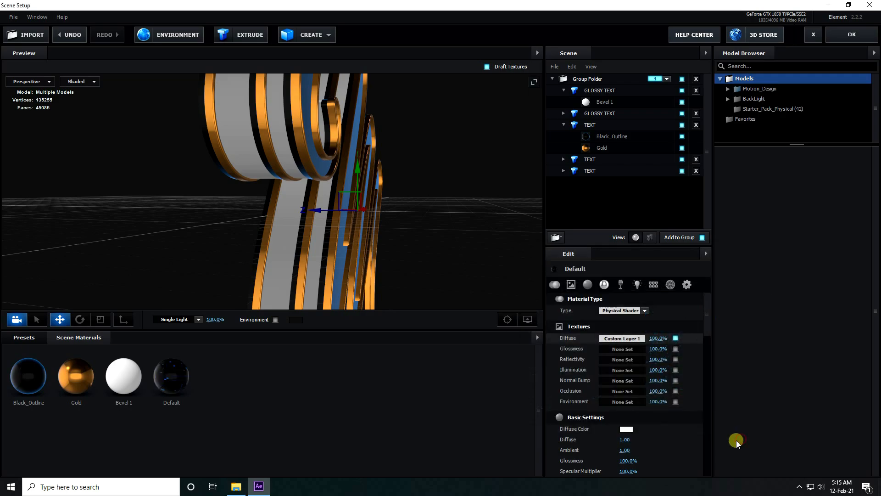
# Step: Load Custom Layer 1 as the Default material's Illumination texture and raise that texture's brightness
pyautogui.click(608, 370)
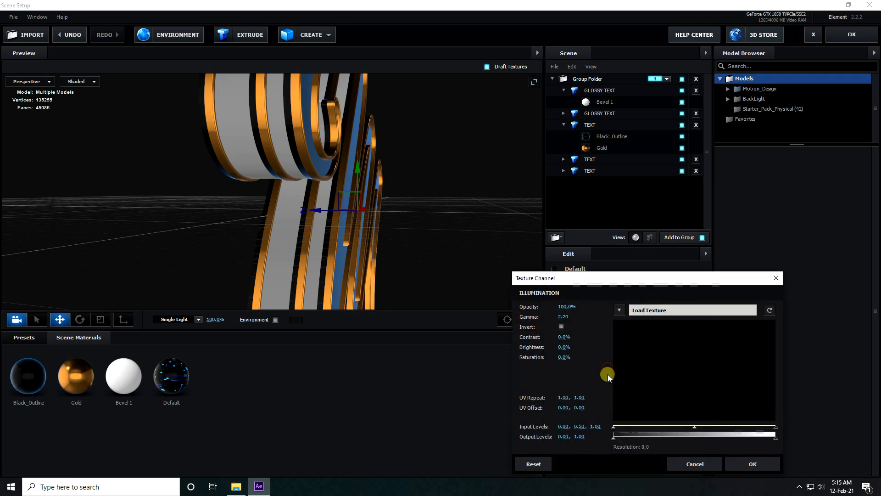
pyautogui.click(645, 321)
pyautogui.click(647, 323)
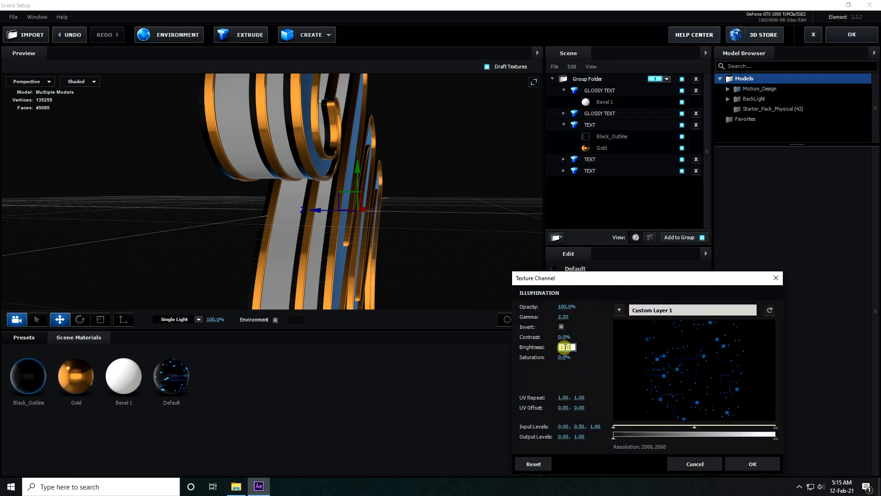
pyautogui.click(755, 464)
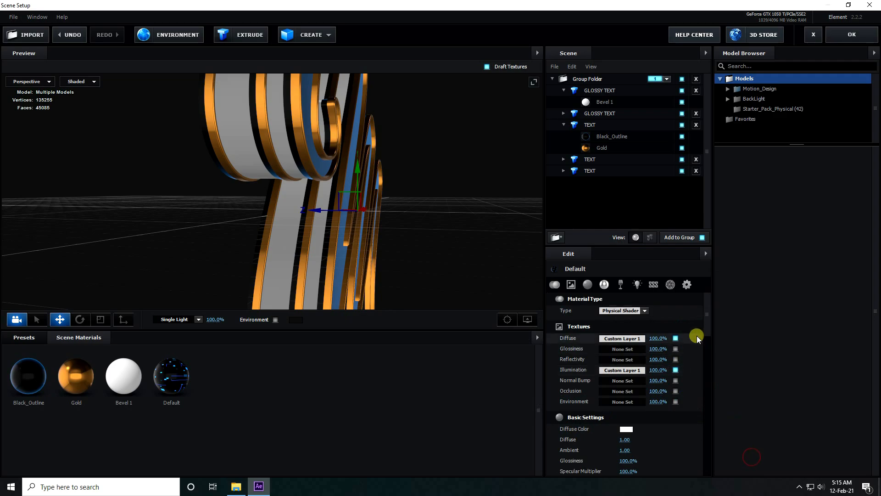
# Step: Apply the textured Default material to both GLOSSY TEXT models
pyautogui.moveTo(171, 383); pyautogui.dragTo(596, 103)
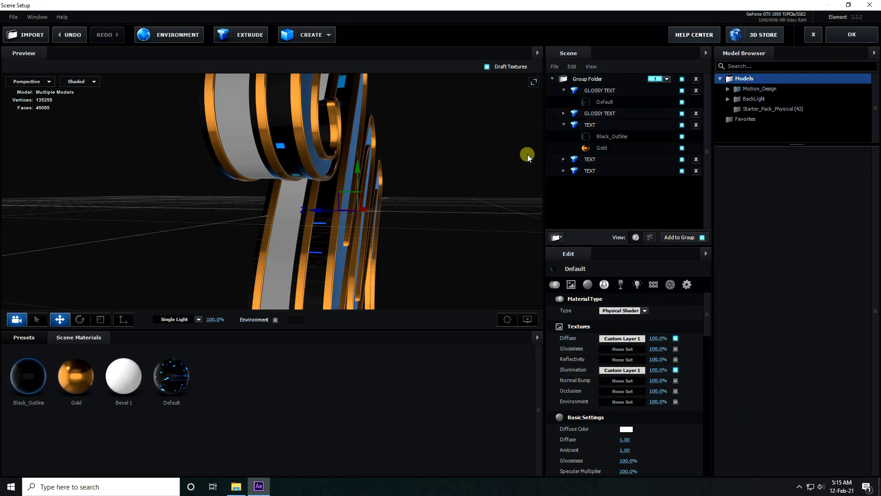
pyautogui.click(565, 113)
pyautogui.moveTo(171, 377); pyautogui.dragTo(579, 125)
pyautogui.moveTo(425, 180); pyautogui.dragTo(345, 277)
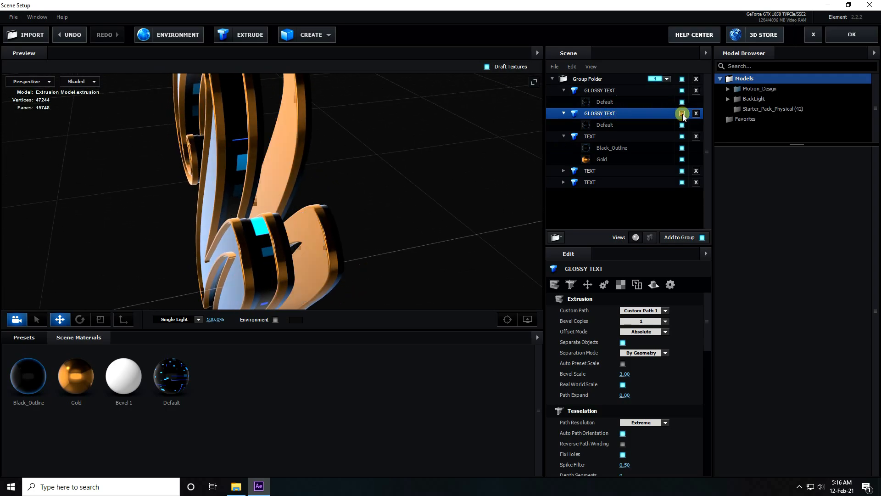
# Step: Set the UV Repeat of the second GLOSSY TEXT in the scene list to 2.50, 2.50
pyautogui.click(621, 288)
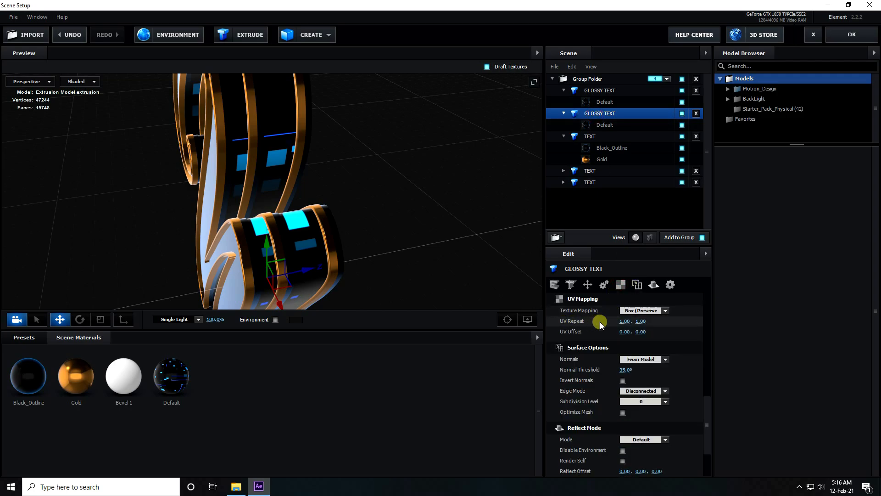
pyautogui.press('BackSpace')
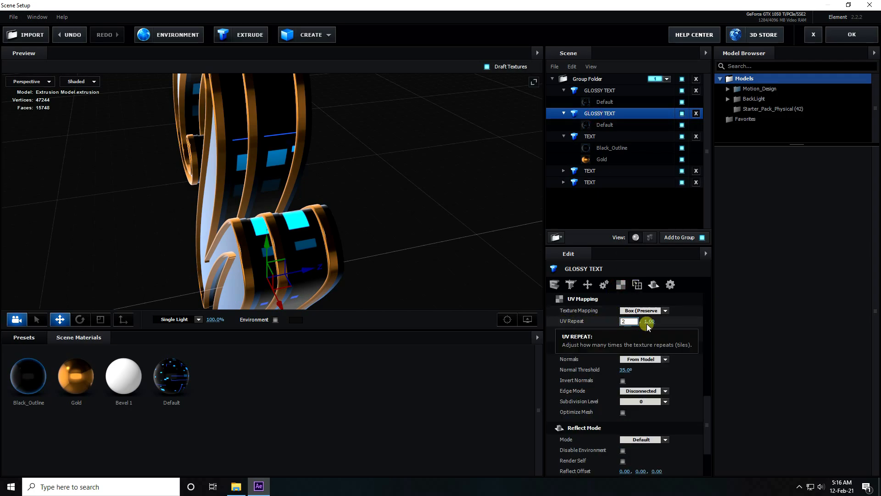
pyautogui.doubleClick(631, 323)
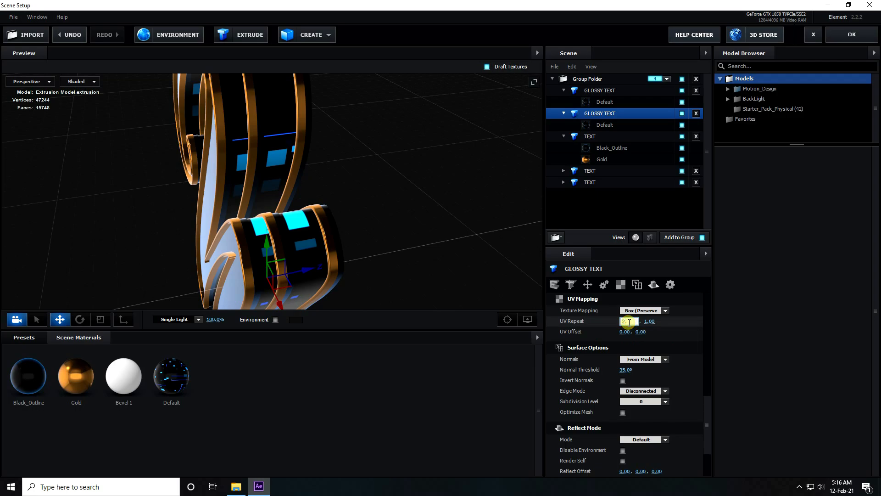
pyautogui.press('Return')
pyautogui.click(640, 321)
pyautogui.write('2.5')
pyautogui.press('Return')
pyautogui.scroll(5, 288, 118)
pyautogui.moveTo(287, 118); pyautogui.dragTo(312, 239)
pyautogui.scroll(2, 312, 239)
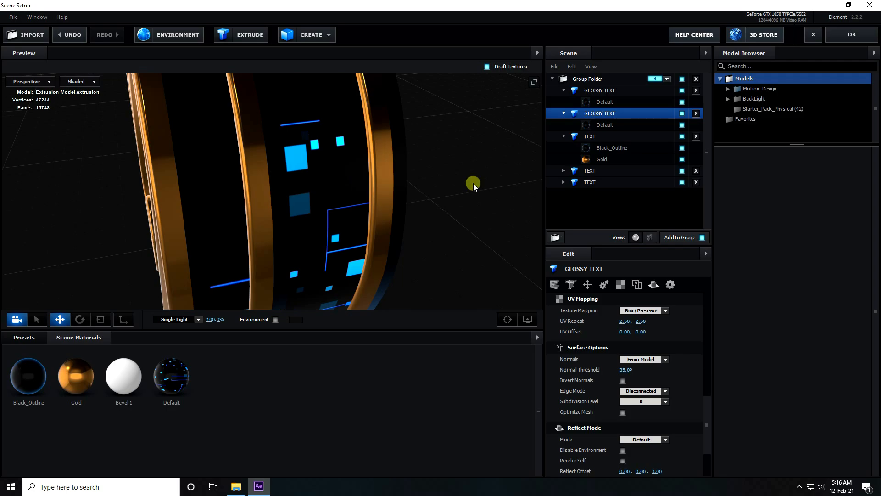
# Step: Set the UV Repeat of the first GLOSSY TEXT in the scene list to 5.00, 5.00
pyautogui.click(592, 92)
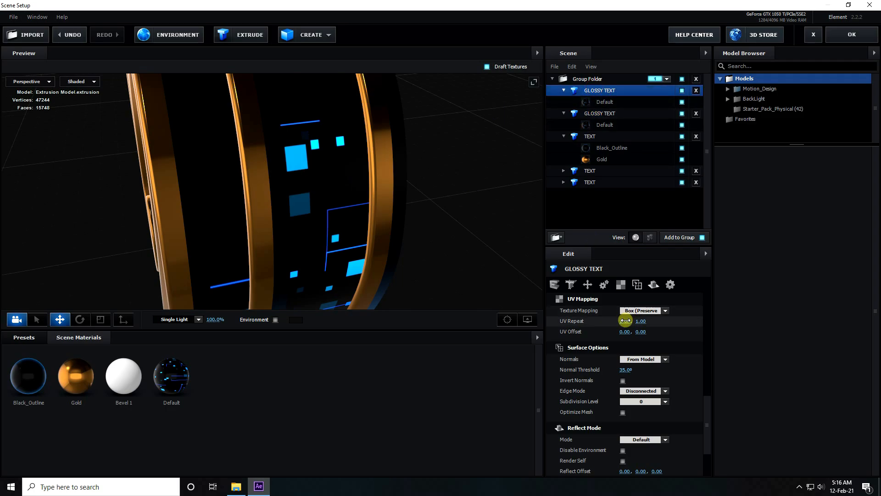
pyautogui.write('5')
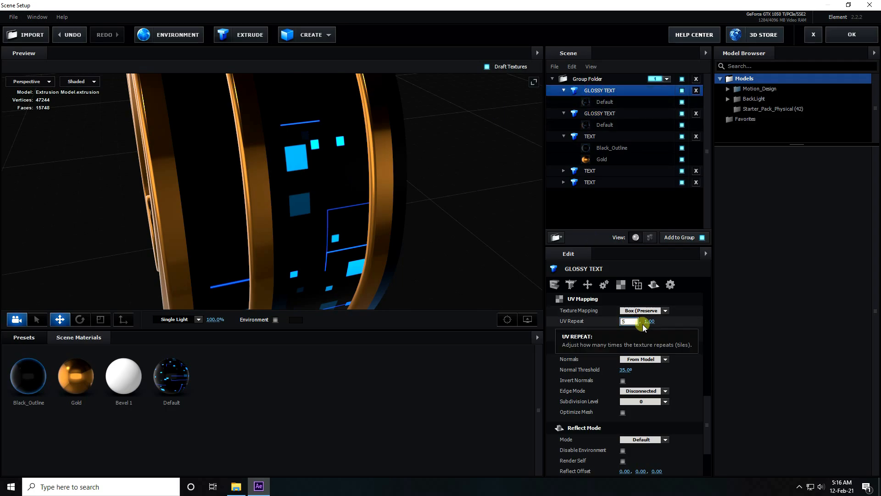
pyautogui.click(645, 323)
pyautogui.write('5')
pyautogui.press('Return')
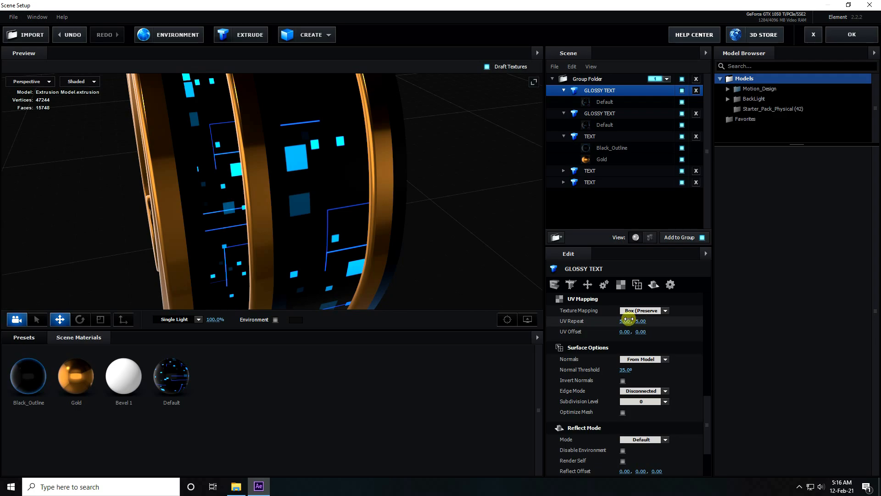
pyautogui.scroll(-3, 258, 250)
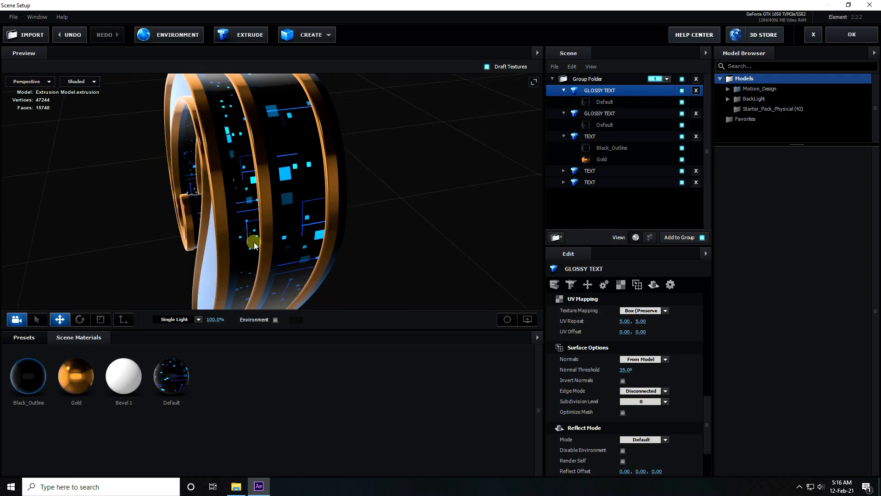
pyautogui.moveTo(254, 244); pyautogui.dragTo(284, 238)
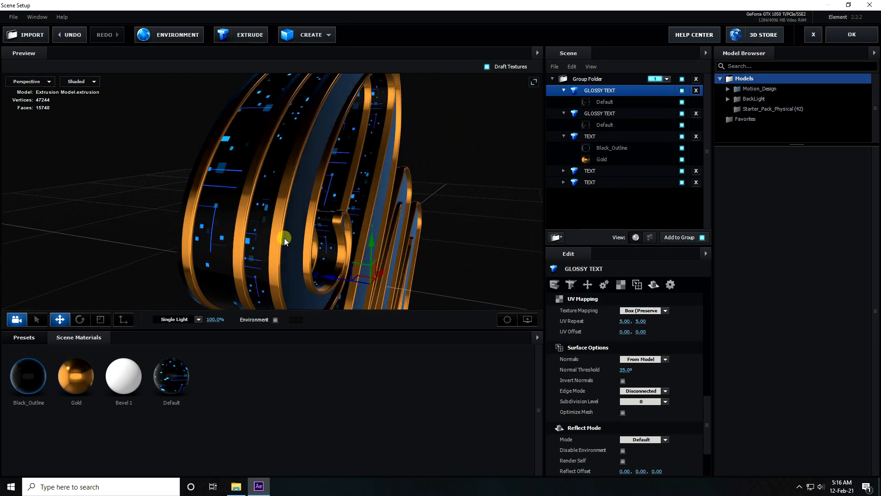
# Step: Change the Default material's Blend Mode to Screen
pyautogui.click(171, 393)
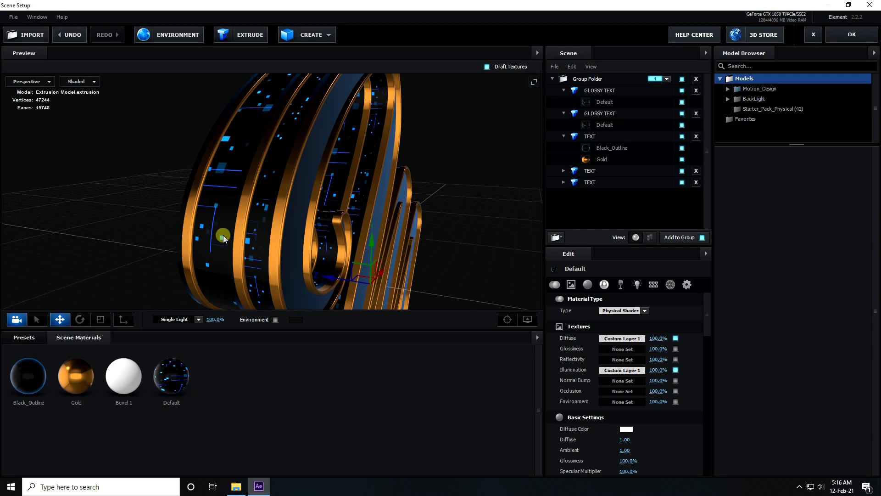
pyautogui.moveTo(708, 320); pyautogui.dragTo(702, 431)
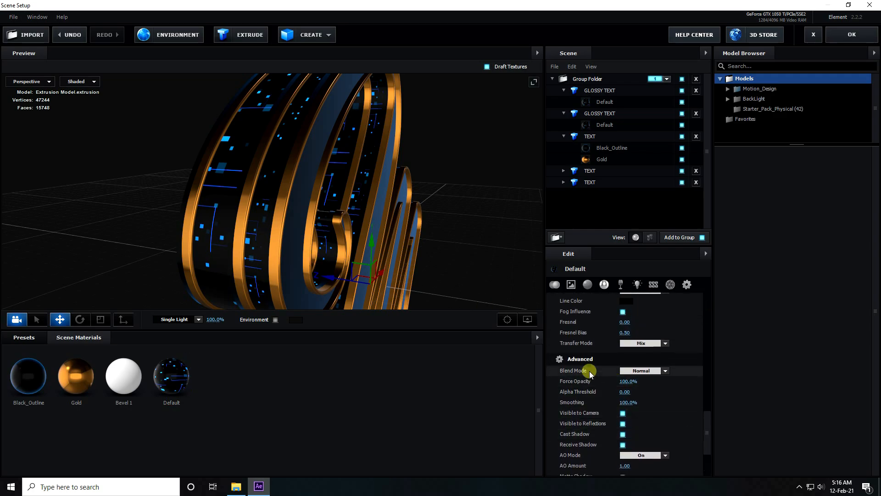
pyautogui.click(665, 370)
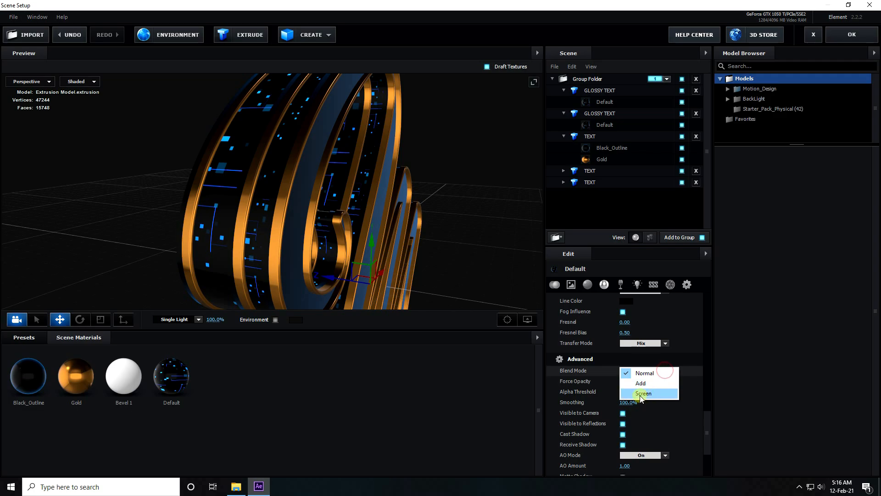
pyautogui.click(647, 394)
pyautogui.moveTo(403, 218); pyautogui.dragTo(304, 195)
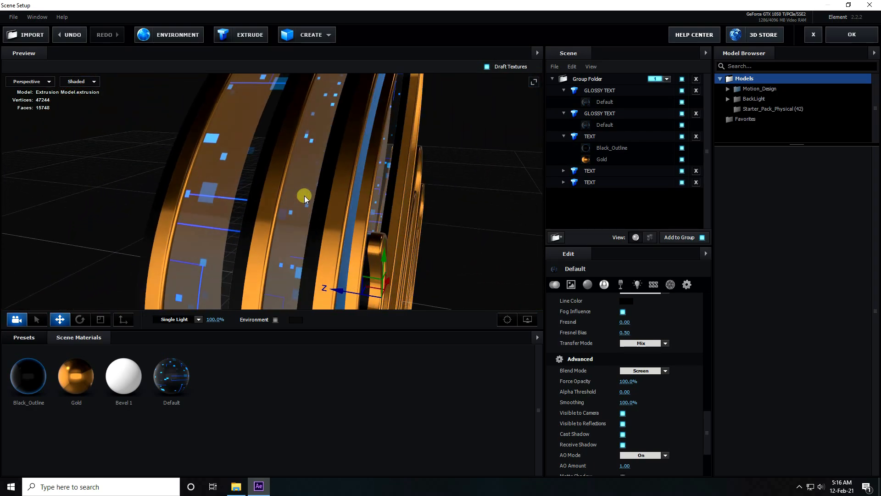
# Step: Enable Use Diffuse Color in the Default material's Illumination settings and set the illumination Intensity to 150%
pyautogui.moveTo(708, 436); pyautogui.dragTo(717, 371)
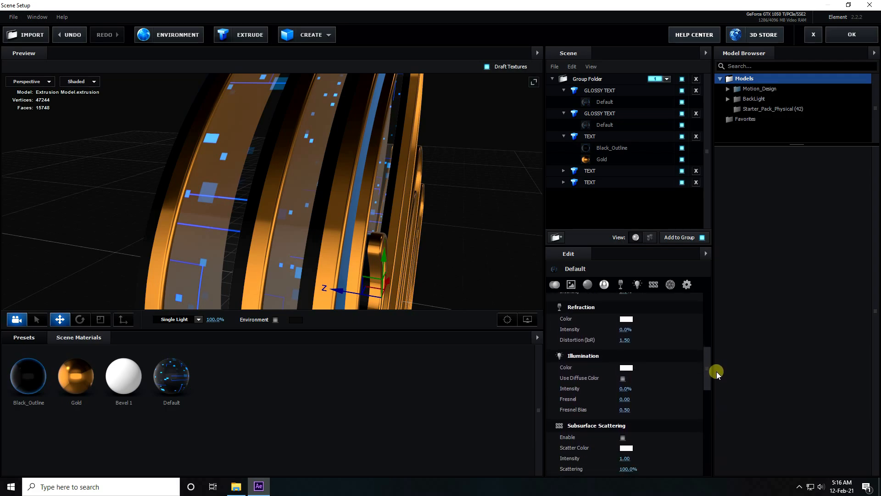
pyautogui.scroll(1, 601, 301)
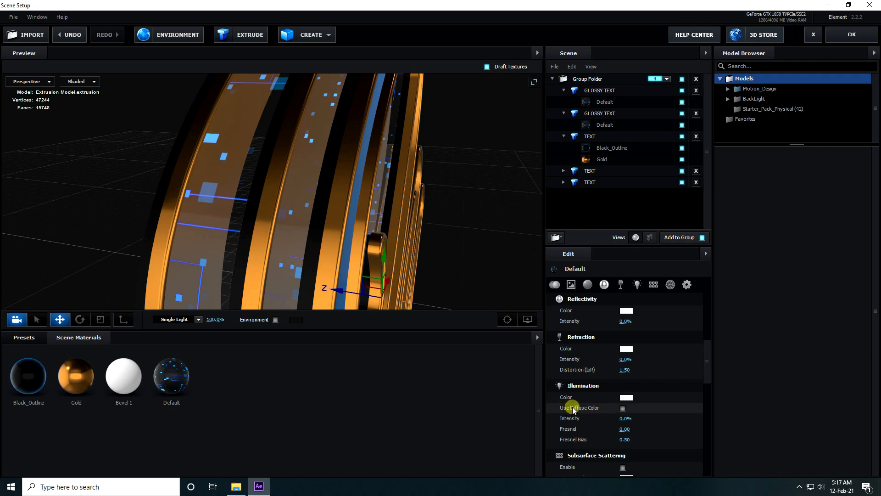
pyautogui.click(623, 407)
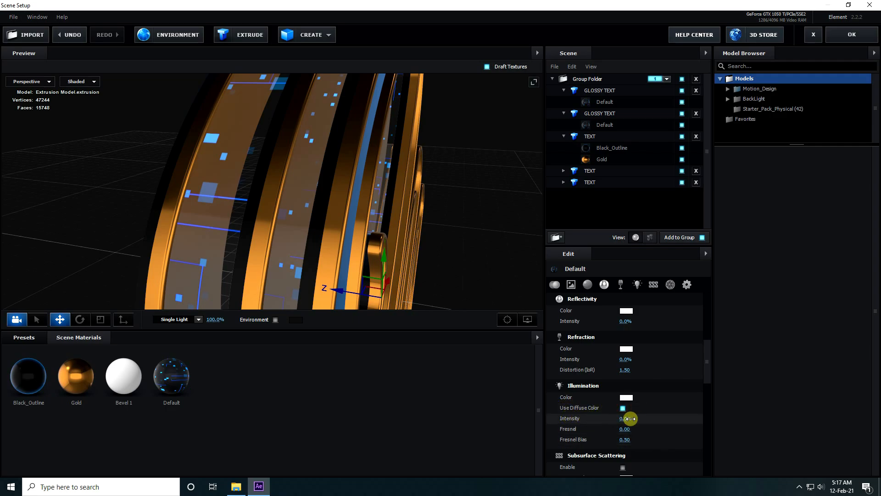
pyautogui.write('100')
pyautogui.press('Return')
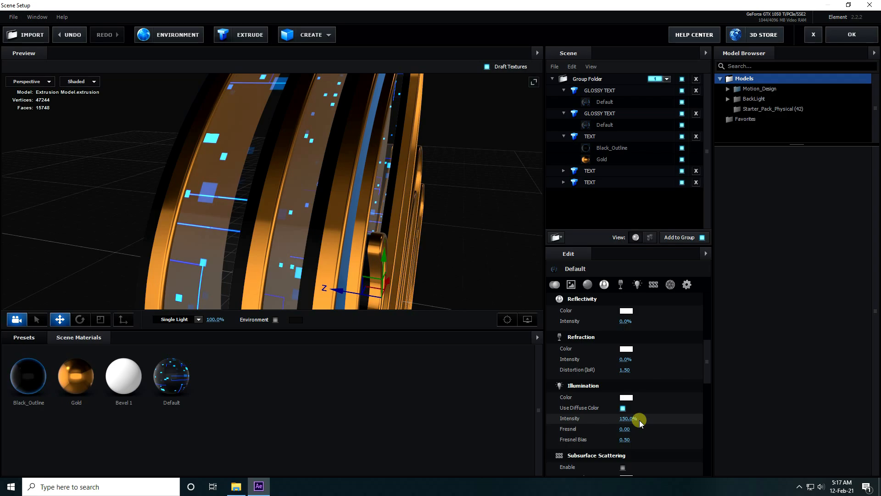
pyautogui.moveTo(421, 235); pyautogui.dragTo(348, 251)
pyautogui.click(265, 91)
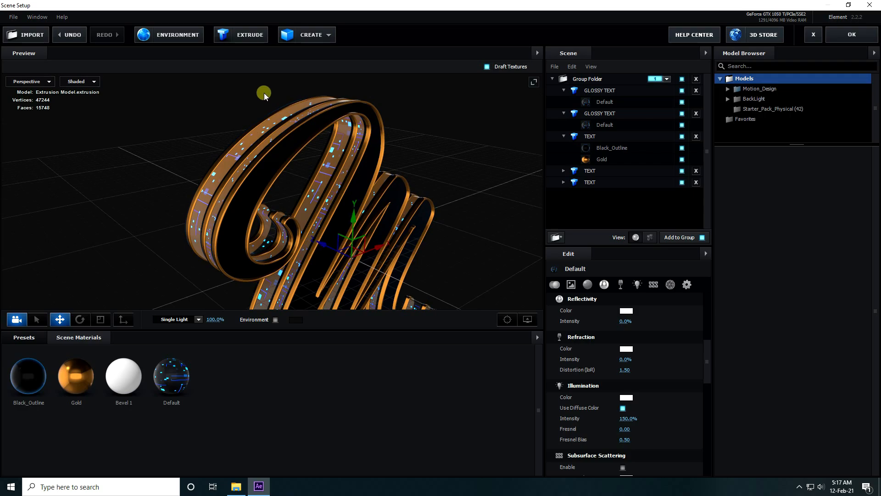
# Step: Create a plane model in the scene and make it a 2-sided plane
pyautogui.click(329, 37)
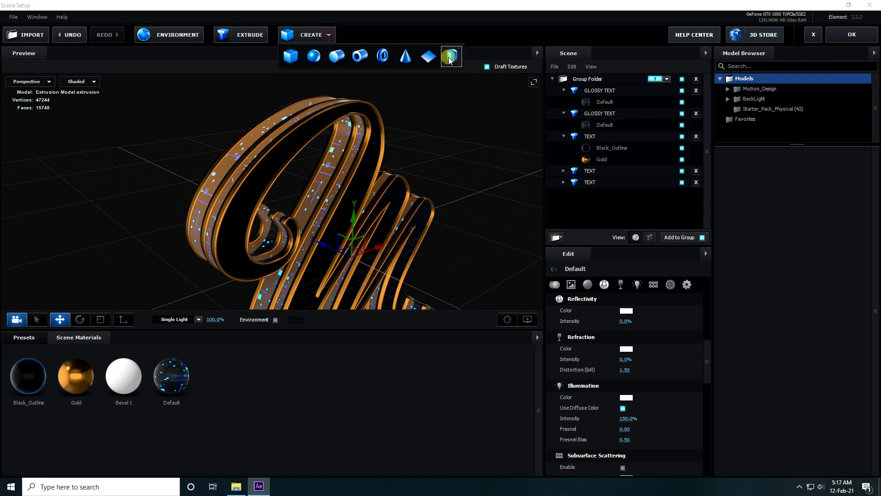
pyautogui.click(452, 56)
pyautogui.click(585, 337)
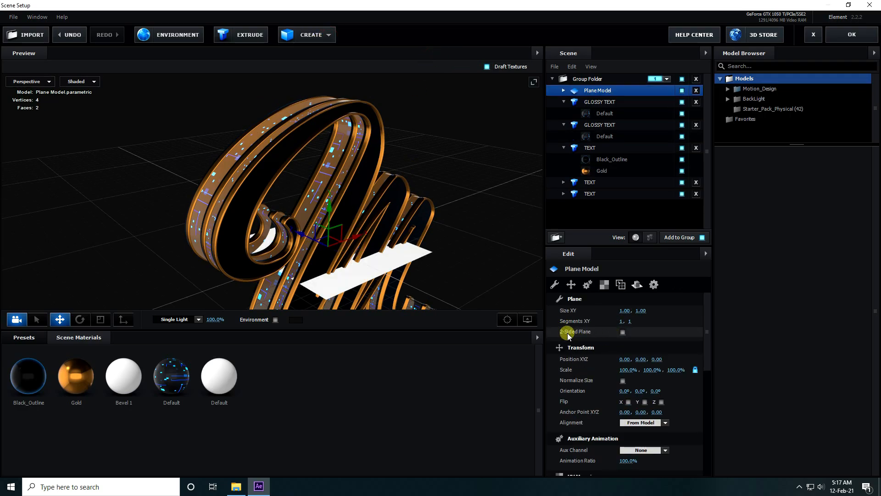
pyautogui.click(623, 332)
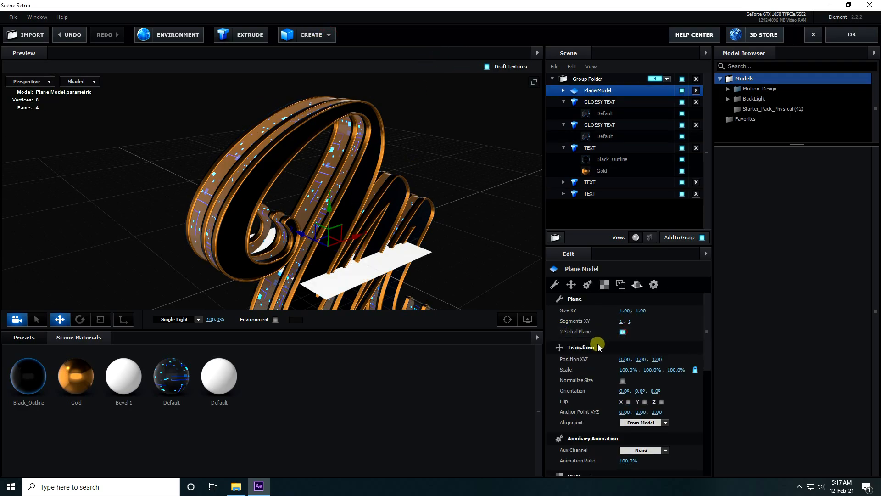
# Step: Size the plane to 15.00, 15.00 and stand it upright behind the logo with X orientation -90° and Z position 0.02
pyautogui.click(625, 312)
pyautogui.write('15')
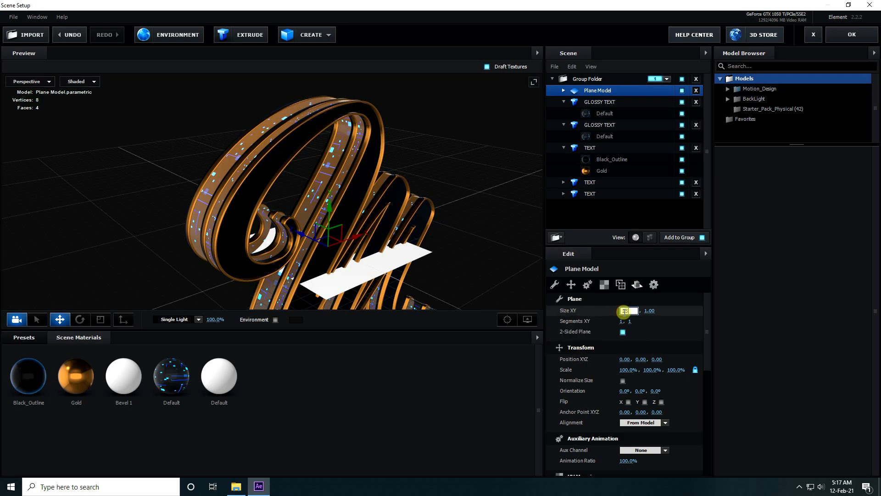
pyautogui.press('Return')
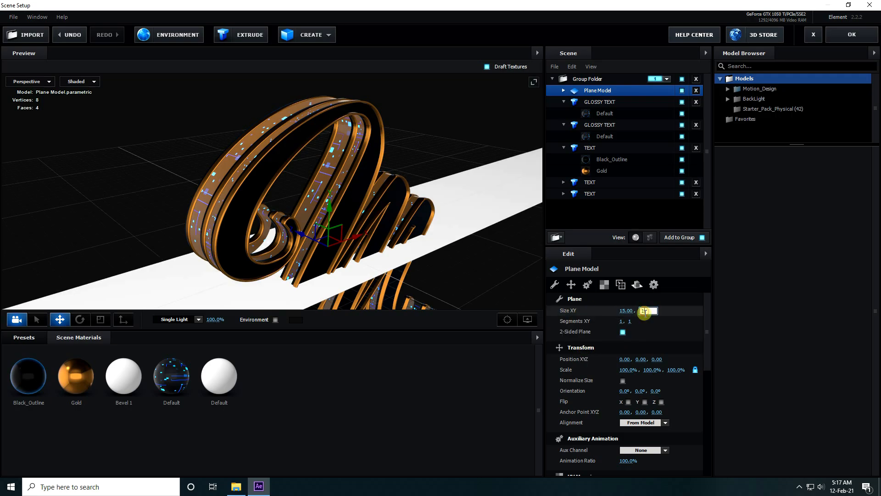
pyautogui.press('Return')
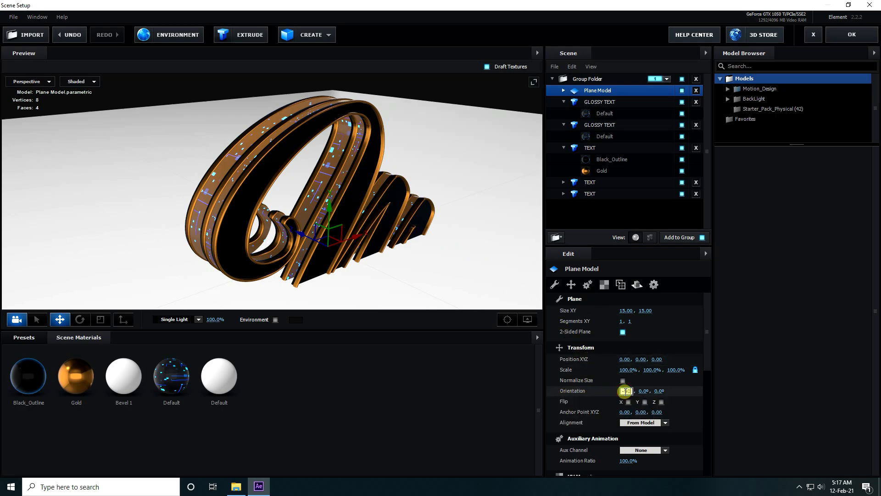
pyautogui.press('Return')
pyautogui.moveTo(365, 227); pyautogui.dragTo(202, 228)
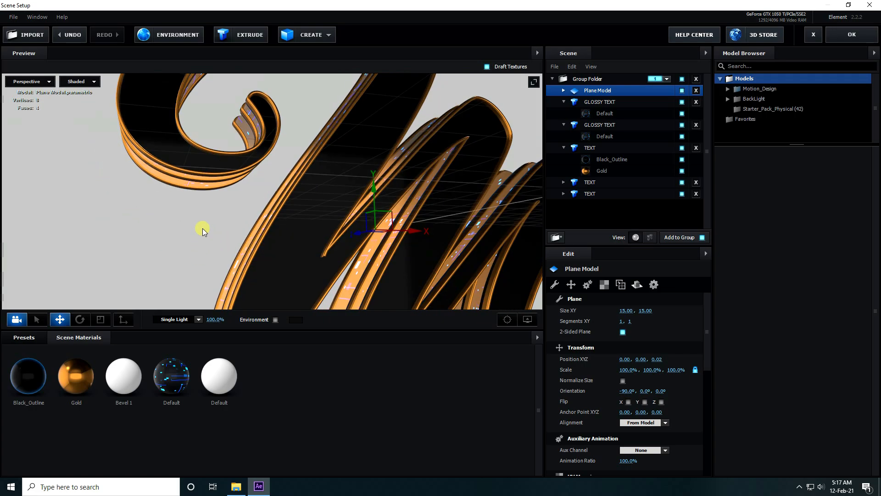
# Step: Remove the unused materials from the scene materials
pyautogui.rightClick(314, 415)
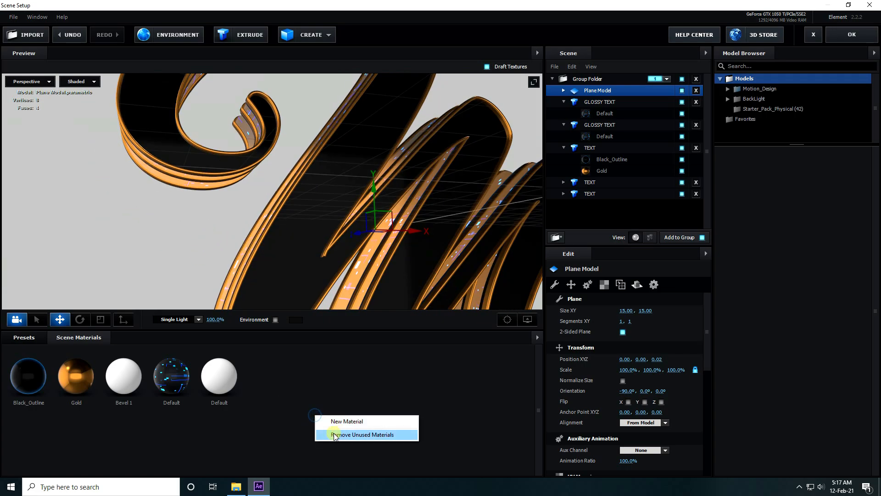
pyautogui.click(372, 435)
# Step: Apply the metal_black material from the Pro_Shaders_2 Metal presets to the background plane
pyautogui.click(29, 338)
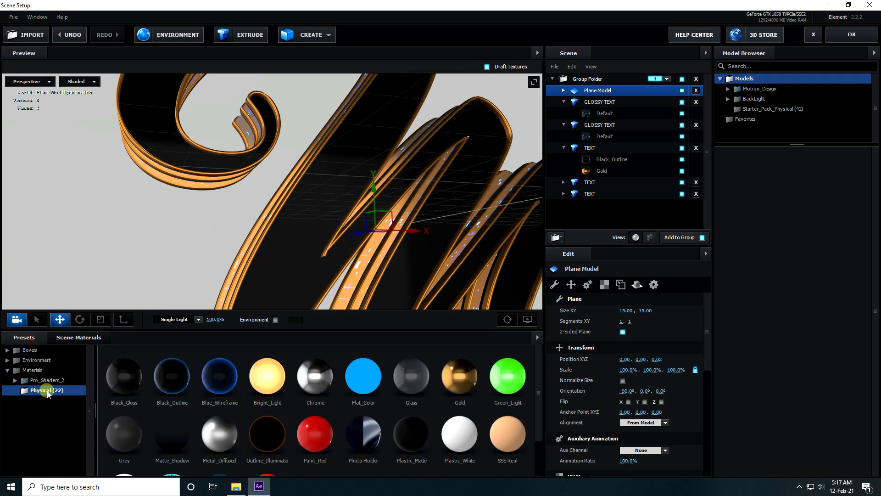
pyautogui.doubleClick(34, 382)
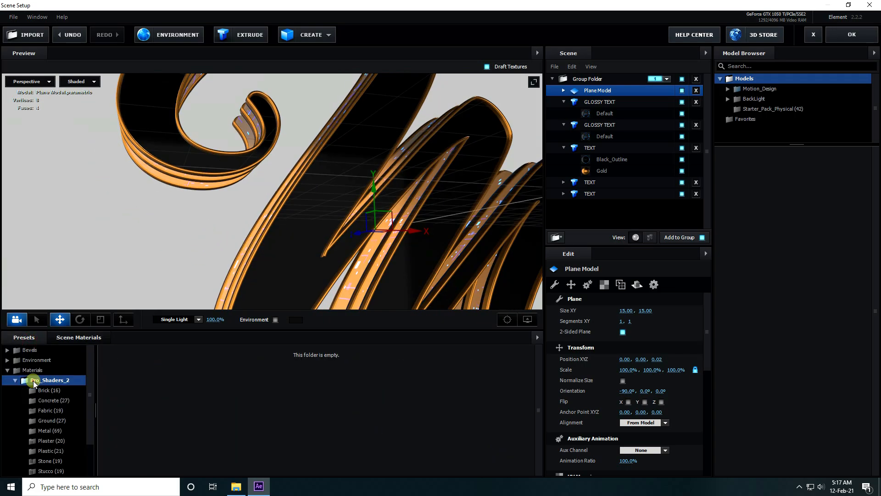
pyautogui.scroll(-1, 57, 400)
pyautogui.click(51, 398)
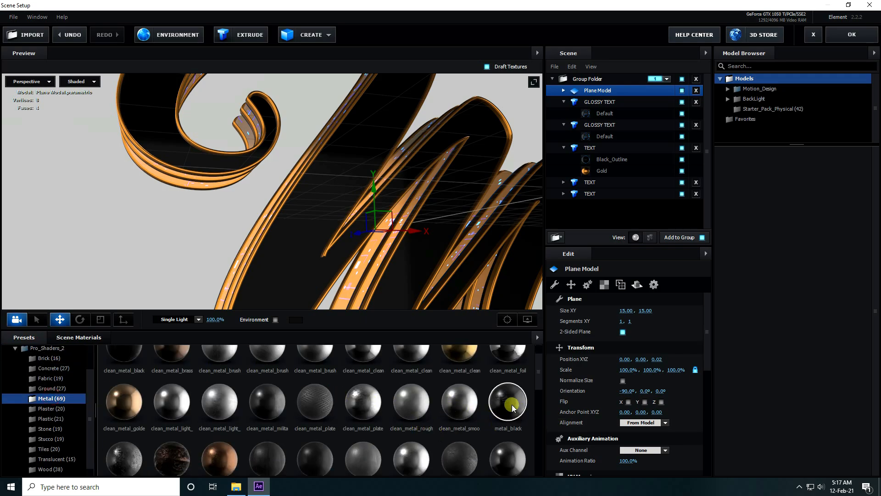
pyautogui.moveTo(385, 352); pyautogui.dragTo(140, 262)
pyautogui.scroll(-5, 148, 262)
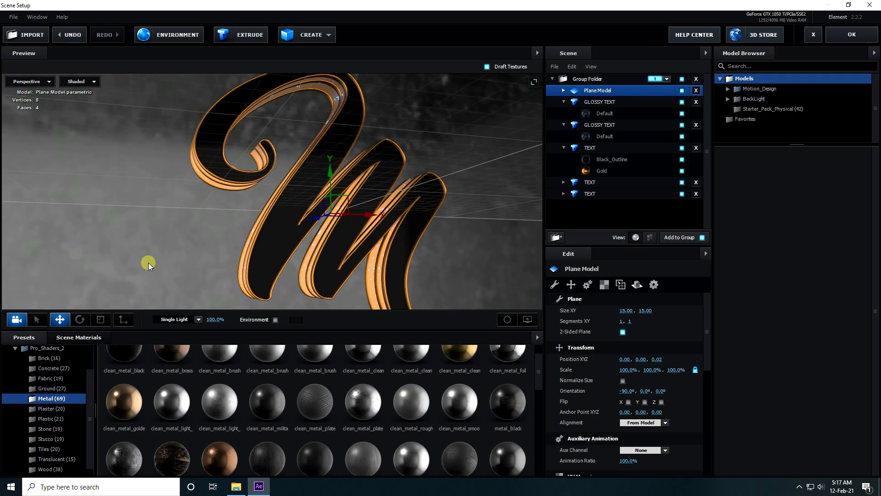
pyautogui.scroll(6, 148, 263)
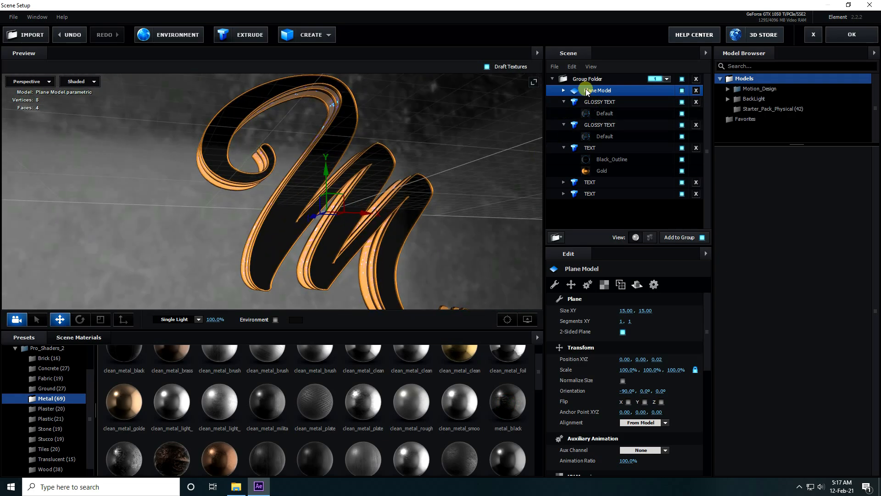
# Step: Set the UV Repeat of the Plane Model to 15.00, 15.00
pyautogui.click(604, 284)
pyautogui.click(629, 321)
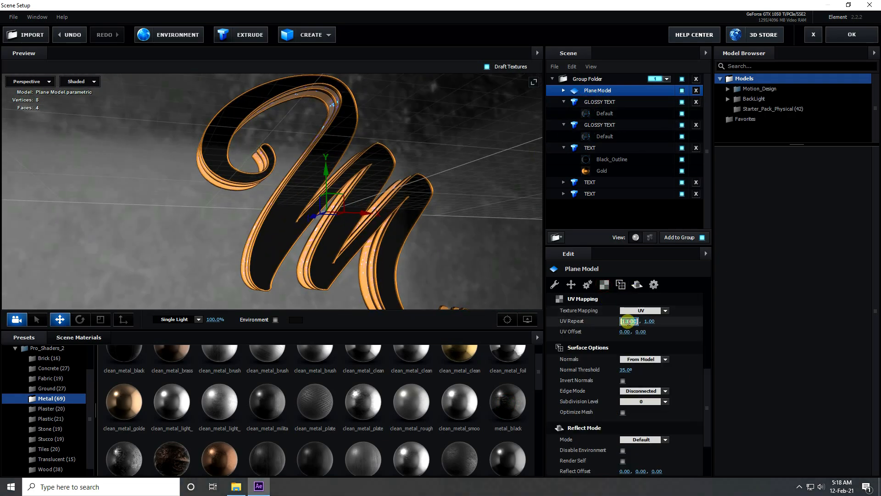
pyautogui.press('Return')
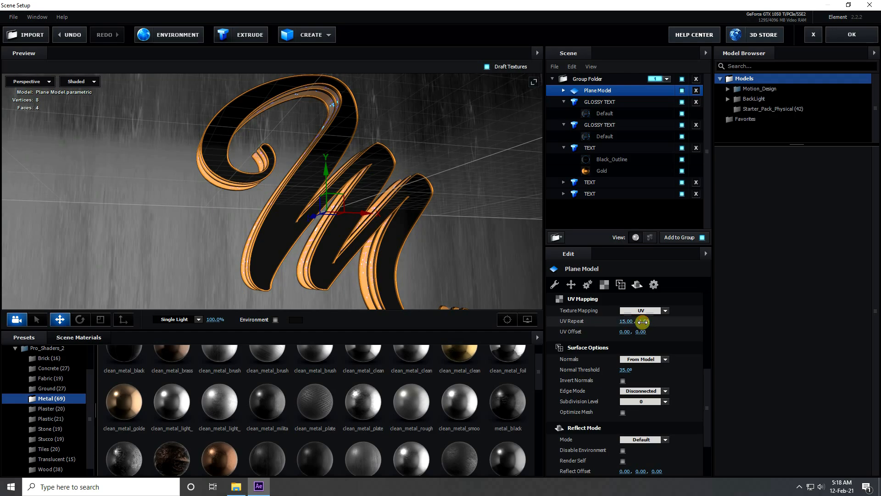
pyautogui.press('Return')
pyautogui.moveTo(316, 227); pyautogui.dragTo(264, 226)
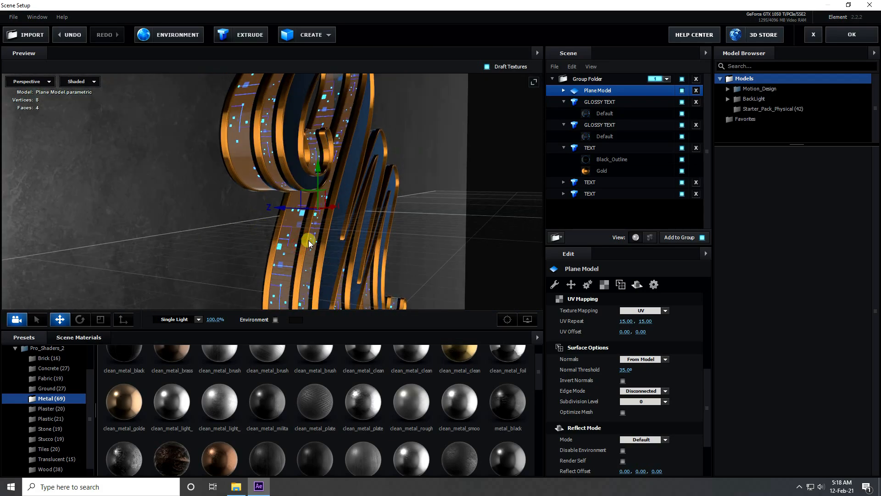
# Step: Load the BackLight_2K_13 preset from the BackLight_2K folder as the scene's environment
pyautogui.click(69, 338)
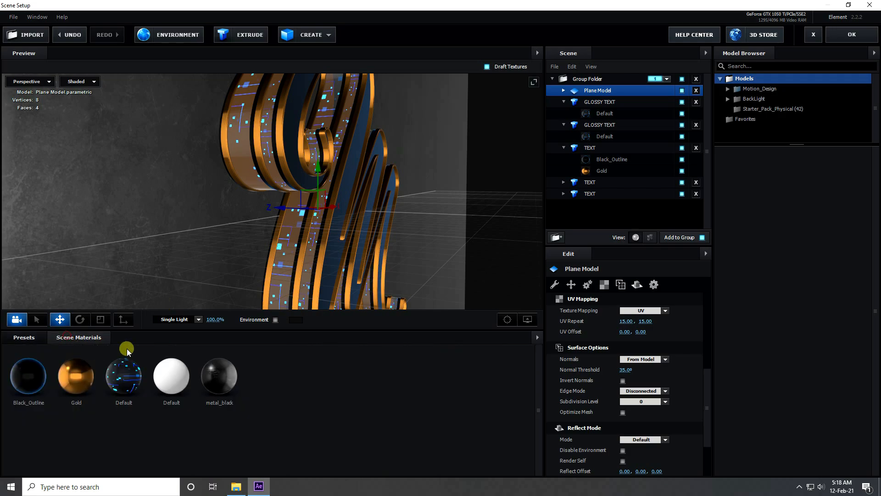
pyautogui.click(25, 337)
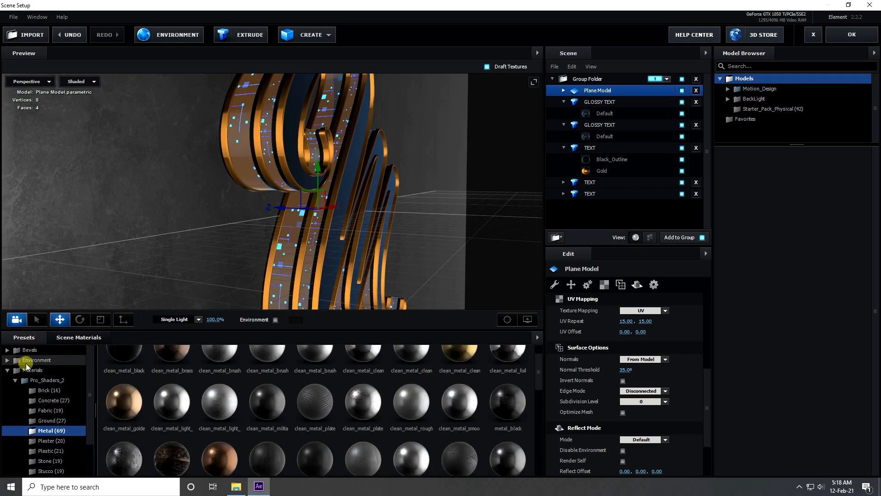
pyautogui.click(41, 360)
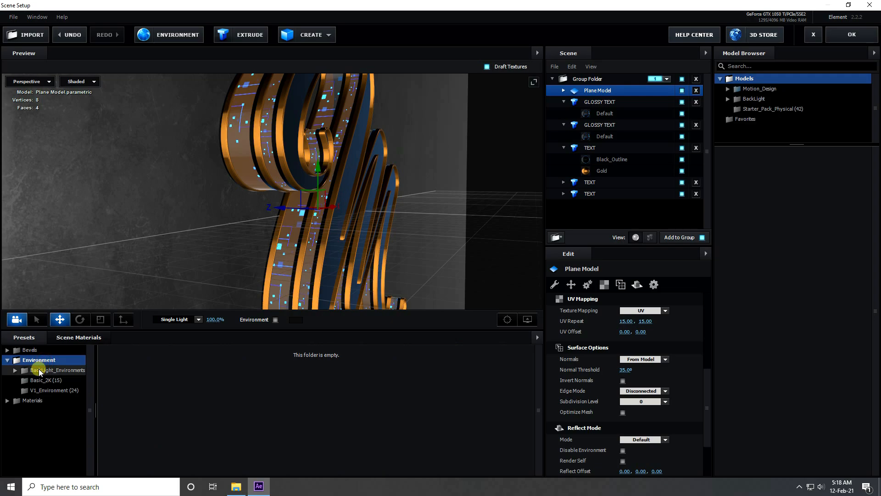
pyautogui.click(59, 371)
pyautogui.click(59, 381)
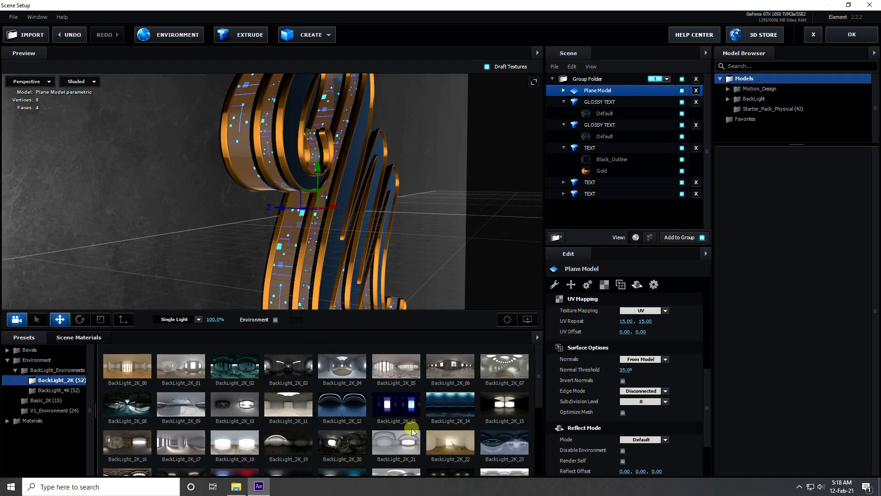
pyautogui.doubleClick(395, 405)
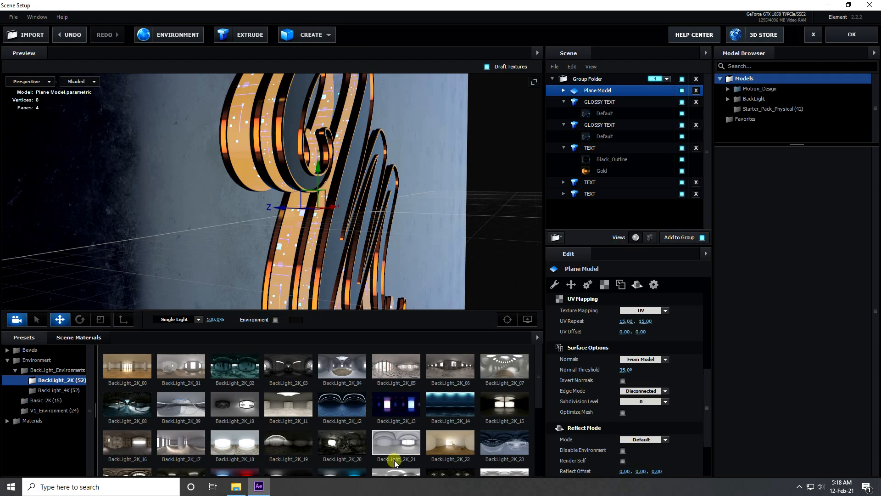
pyautogui.doubleClick(381, 403)
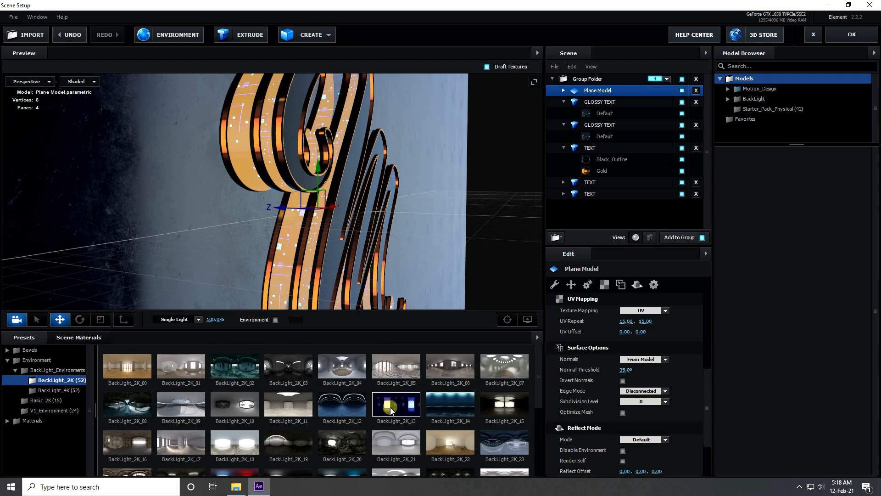
pyautogui.moveTo(323, 221); pyautogui.dragTo(302, 231)
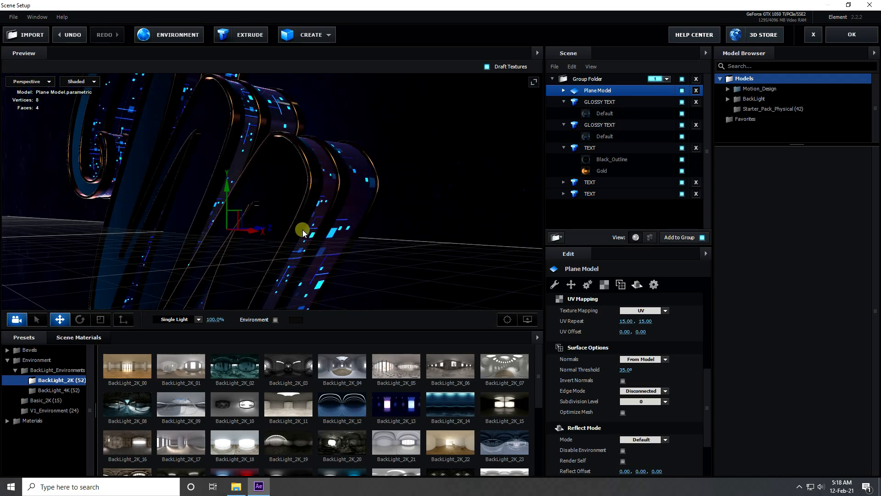
# Step: Set the environment texture's brightness to 50% and saturation to -50%, and accept the changes
pyautogui.click(165, 40)
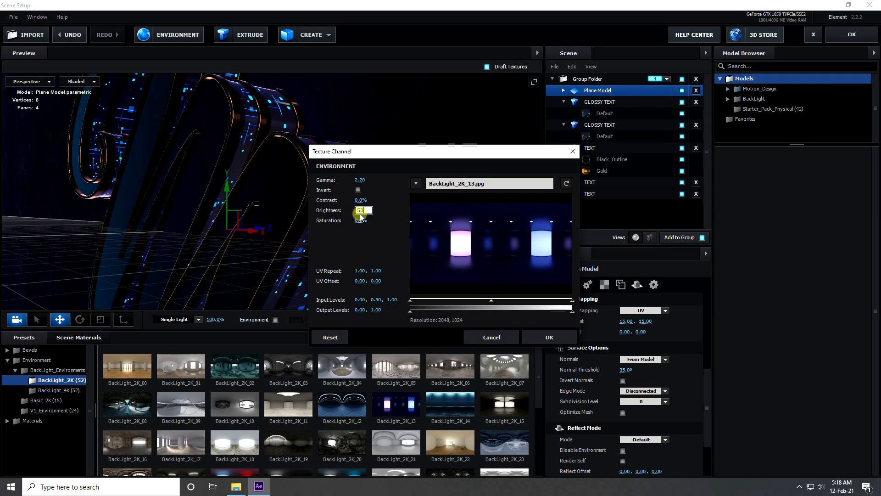
pyautogui.moveTo(361, 222); pyautogui.dragTo(261, 233)
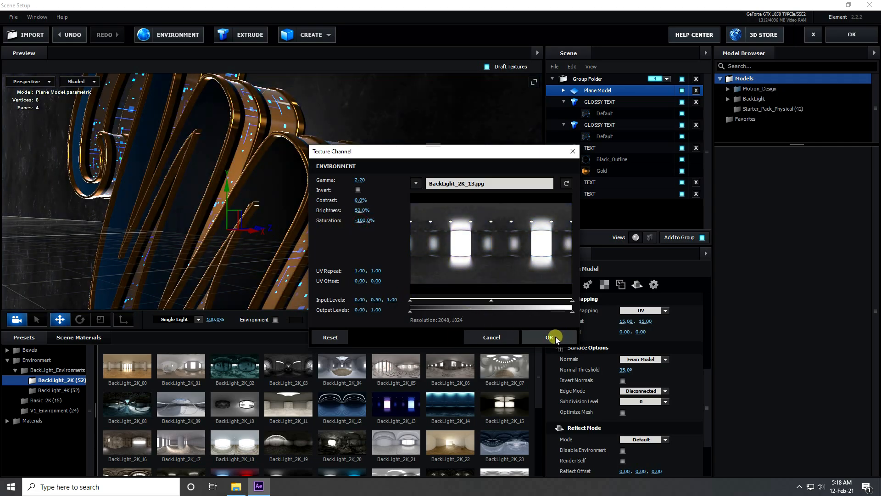
pyautogui.moveTo(364, 222); pyautogui.dragTo(389, 221)
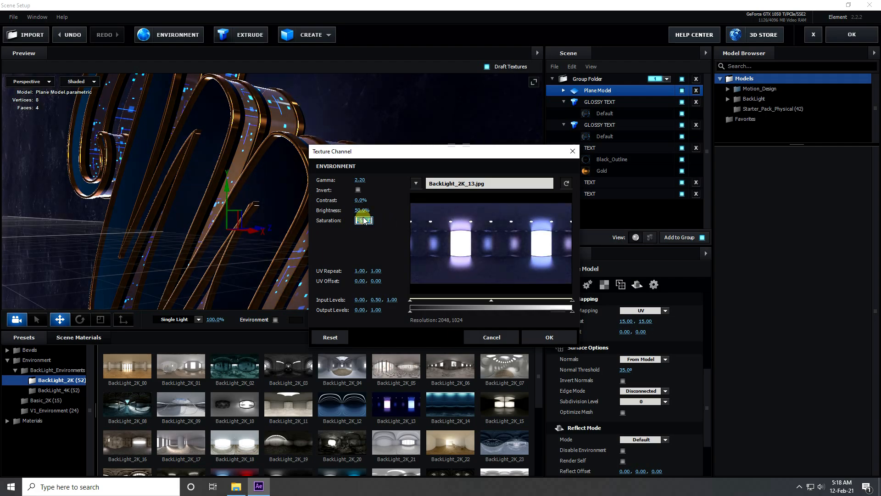
pyautogui.click(544, 337)
pyautogui.scroll(5, 352, 264)
pyautogui.moveTo(354, 263)
pyautogui.mouseDown()
pyautogui.moveTo(447, 294)
pyautogui.moveTo(360, 268)
pyautogui.moveTo(433, 290)
pyautogui.moveTo(352, 254)
pyautogui.mouseUp()
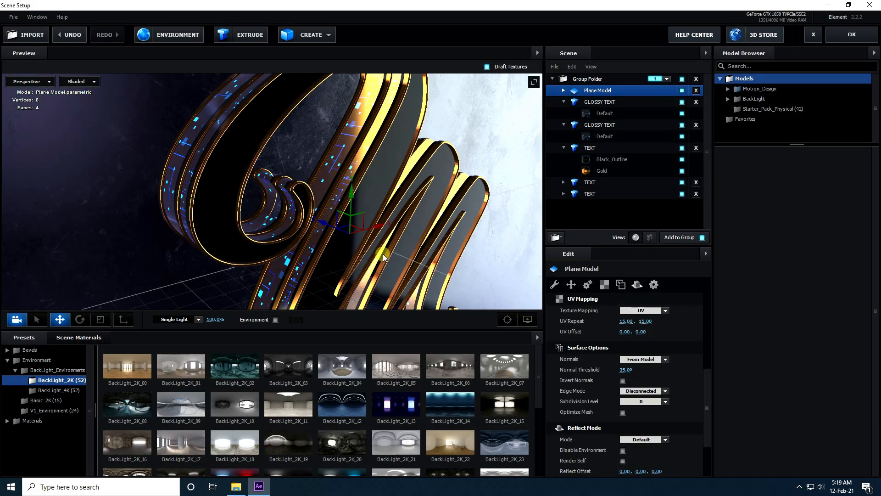
# Step: Collapse the expanded GLOSSY TEXT and TEXT entries in the scene list
pyautogui.click(564, 102)
pyautogui.click(564, 113)
pyautogui.click(564, 125)
pyautogui.moveTo(413, 163); pyautogui.dragTo(364, 222)
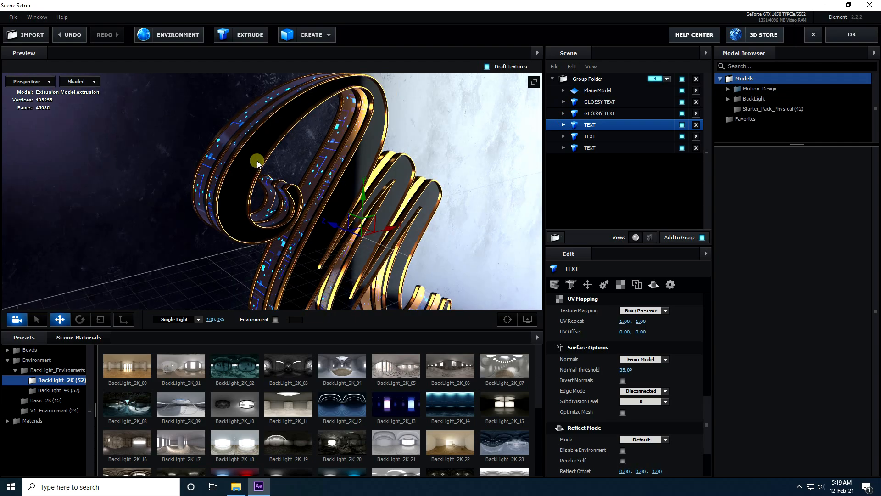
# Step: Set the Reflect Mode of all three TEXT models to Spherical, working from the lowest one in the scene list upward
pyautogui.click(585, 148)
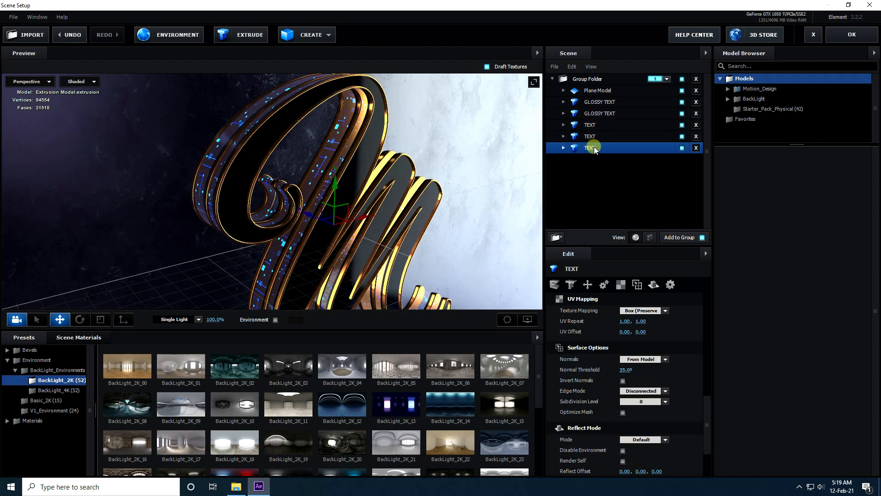
pyautogui.rightClick(594, 149)
pyautogui.moveTo(636, 222)
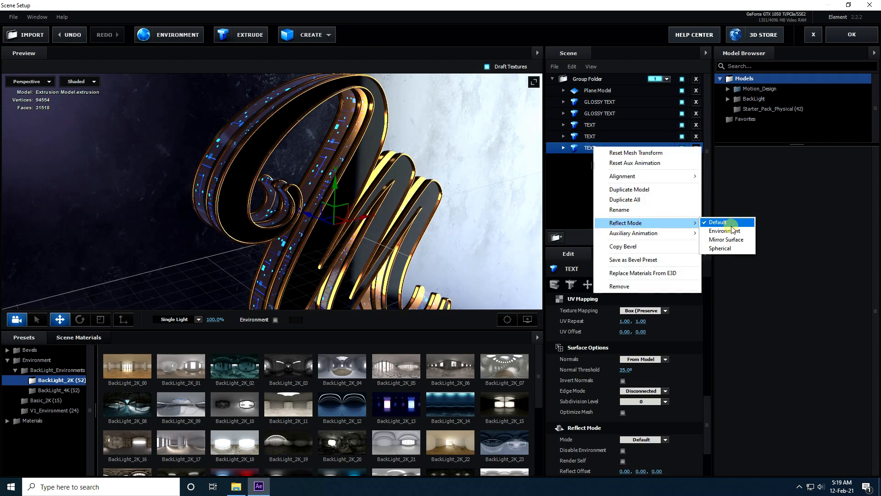
pyautogui.click(730, 249)
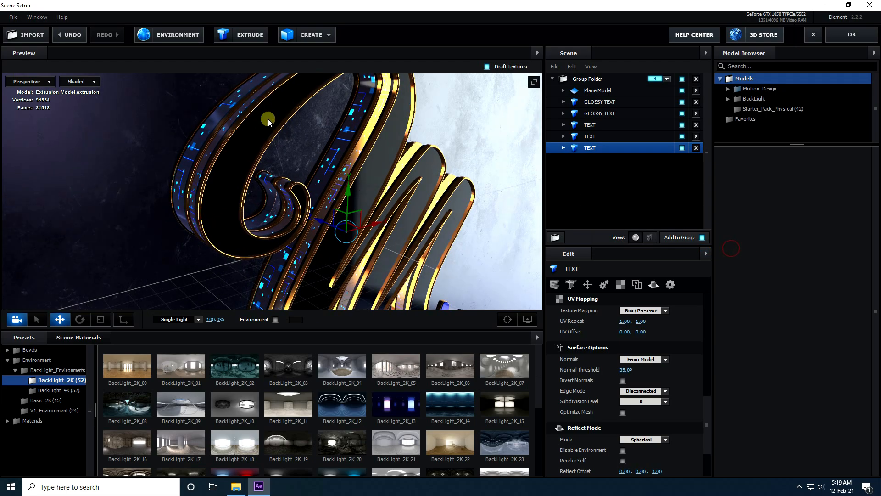
pyautogui.rightClick(586, 136)
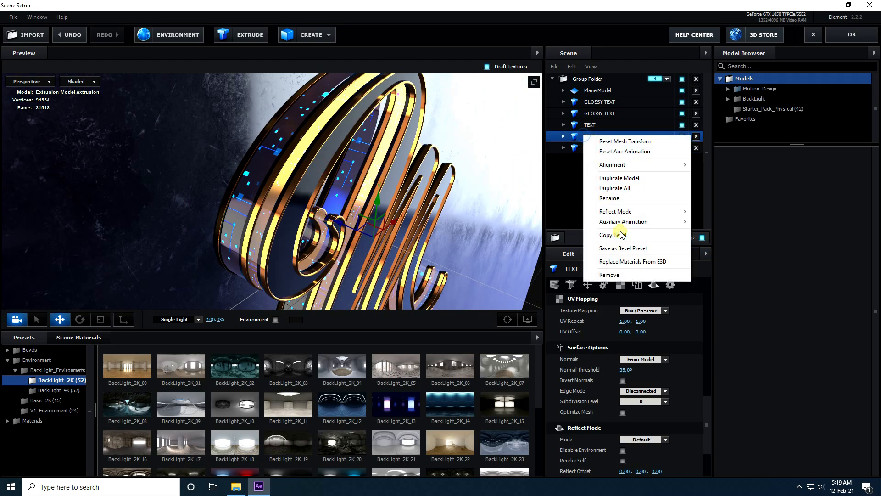
pyautogui.moveTo(615, 212)
pyautogui.click(714, 236)
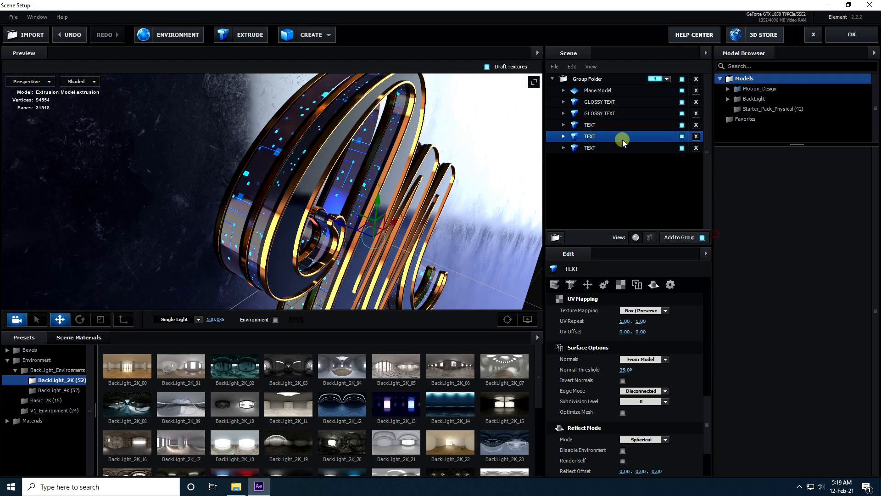
pyautogui.rightClick(592, 124)
pyautogui.moveTo(635, 199)
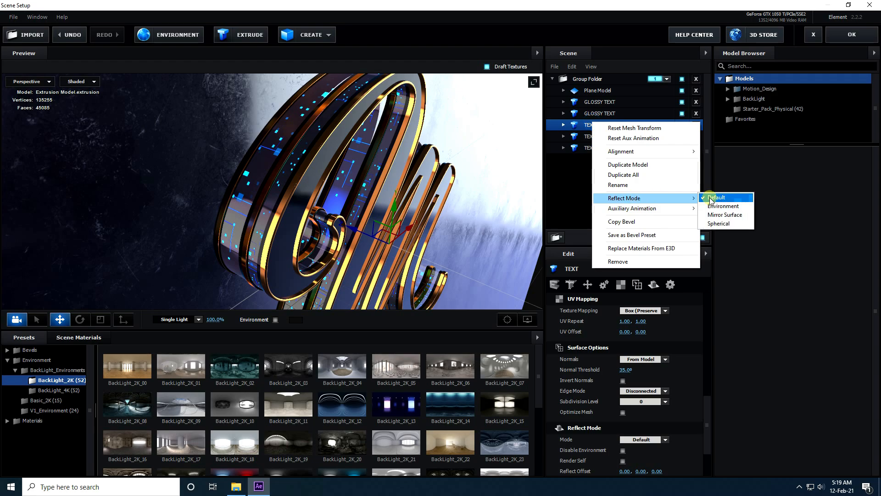
pyautogui.click(720, 224)
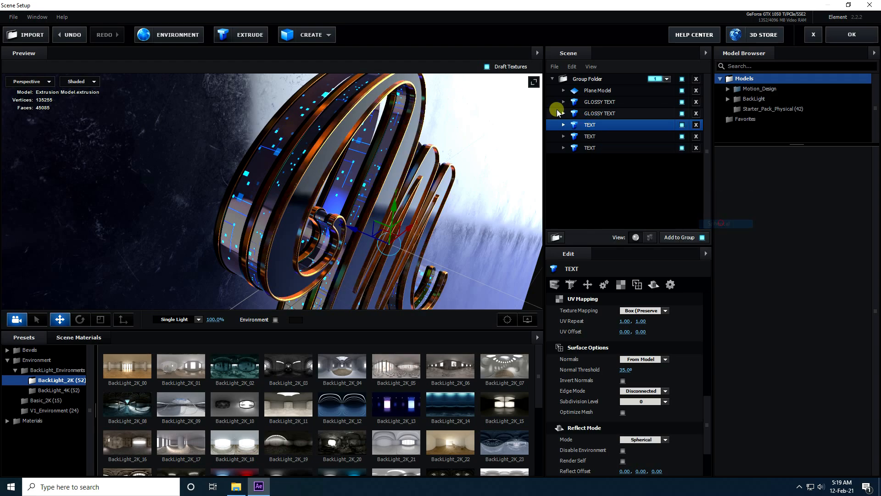
# Step: Set the Plane Model's Reflect Mode to Mirror Surface, check the reflections around the letter and accept the scene
pyautogui.click(609, 116)
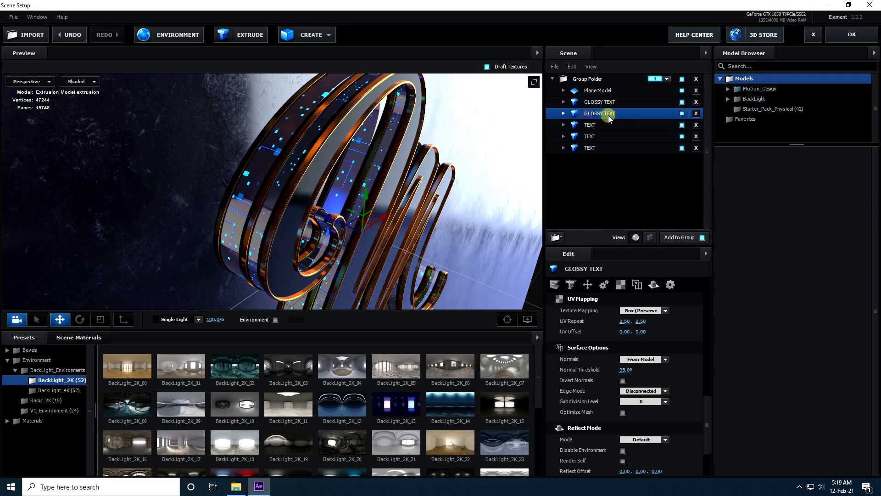
pyautogui.click(595, 92)
pyautogui.rightClick(596, 91)
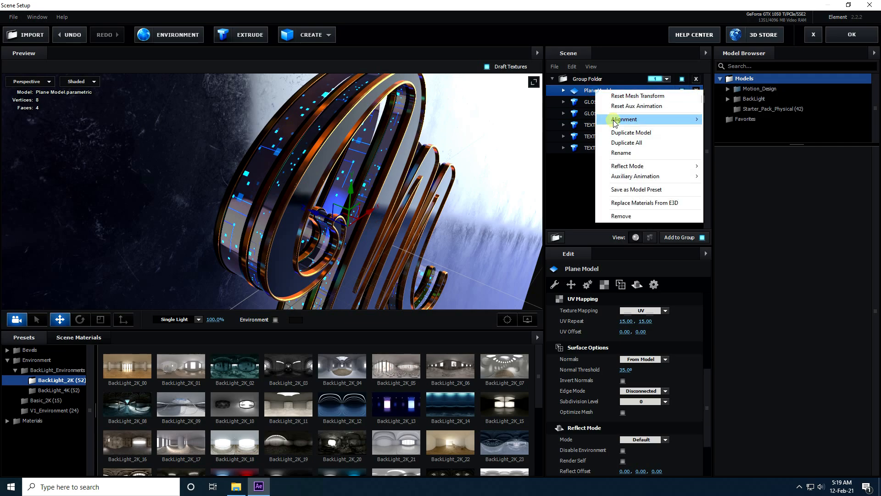
pyautogui.moveTo(627, 168)
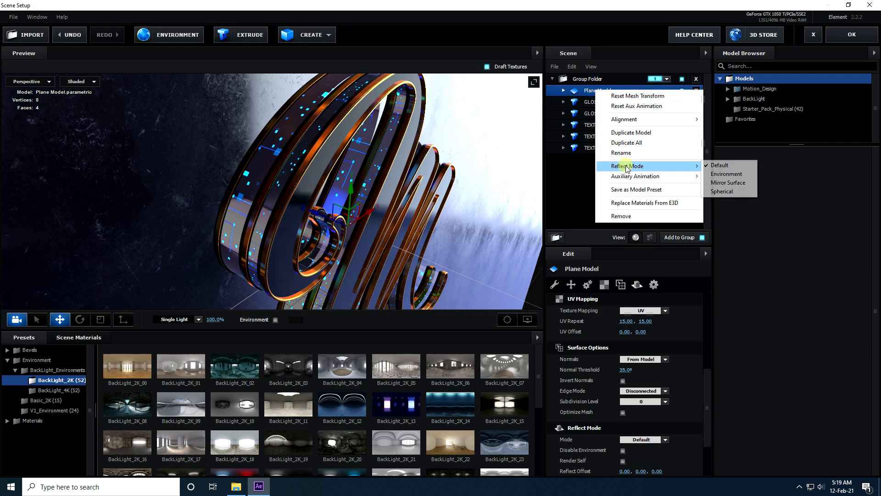
pyautogui.click(730, 183)
pyautogui.moveTo(385, 255)
pyautogui.mouseDown()
pyautogui.moveTo(227, 141)
pyautogui.moveTo(280, 224)
pyautogui.moveTo(257, 204)
pyautogui.mouseUp()
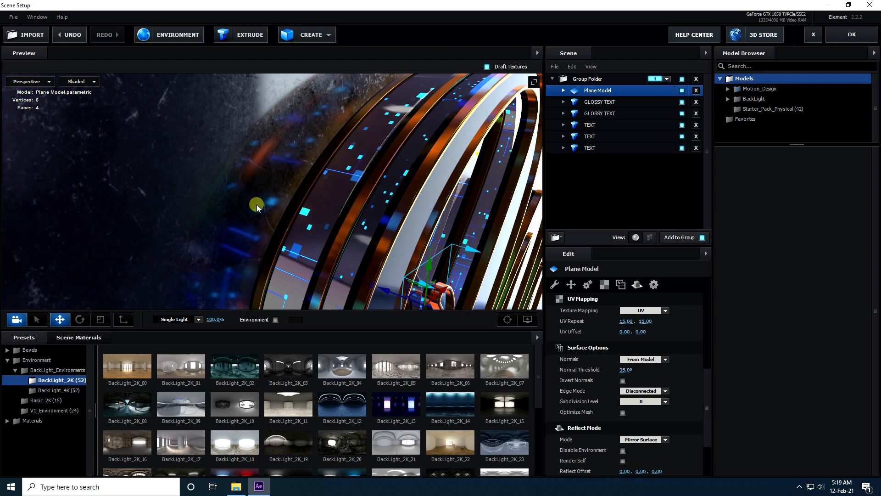
pyautogui.moveTo(308, 224)
pyautogui.mouseDown()
pyautogui.moveTo(266, 211)
pyautogui.moveTo(255, 194)
pyautogui.moveTo(323, 189)
pyautogui.moveTo(301, 228)
pyautogui.moveTo(305, 246)
pyautogui.moveTo(313, 228)
pyautogui.moveTo(404, 252)
pyautogui.moveTo(378, 265)
pyautogui.moveTo(319, 237)
pyautogui.moveTo(275, 264)
pyautogui.mouseUp()
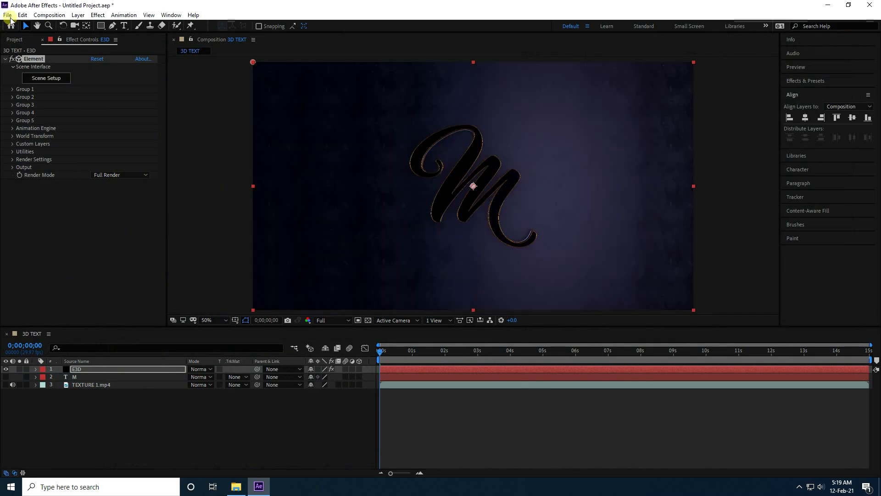
# Step: Save the project to the Desktop under the file name tutorial
pyautogui.click(8, 16)
pyautogui.click(28, 102)
pyautogui.click(50, 100)
pyautogui.doubleClick(116, 220)
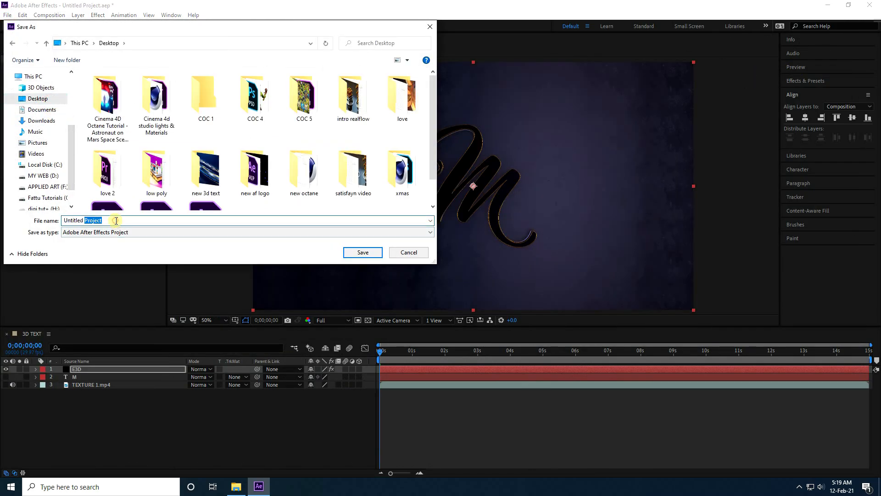
pyautogui.hotkey('ctrl', 'a')
pyautogui.write('tut')
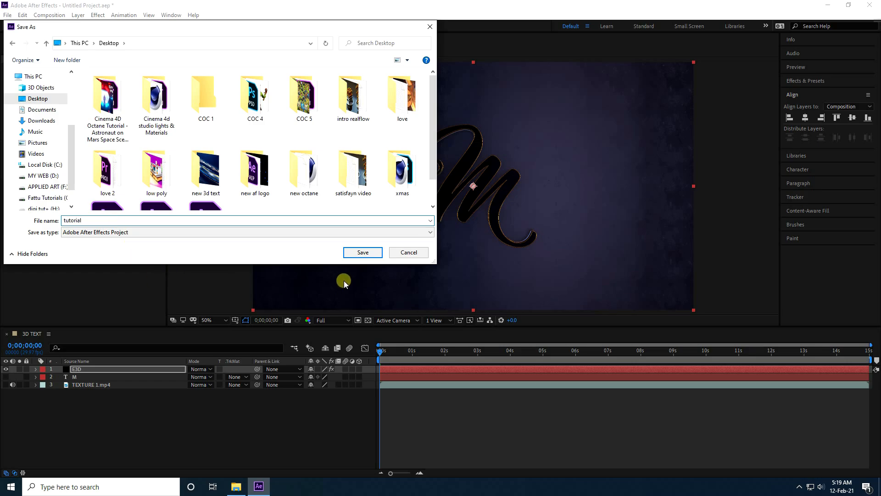
pyautogui.click(349, 252)
# Step: Add a two-node camera named Camera 1 with the 35mm preset to the 3D TEXT composition
pyautogui.rightClick(177, 420)
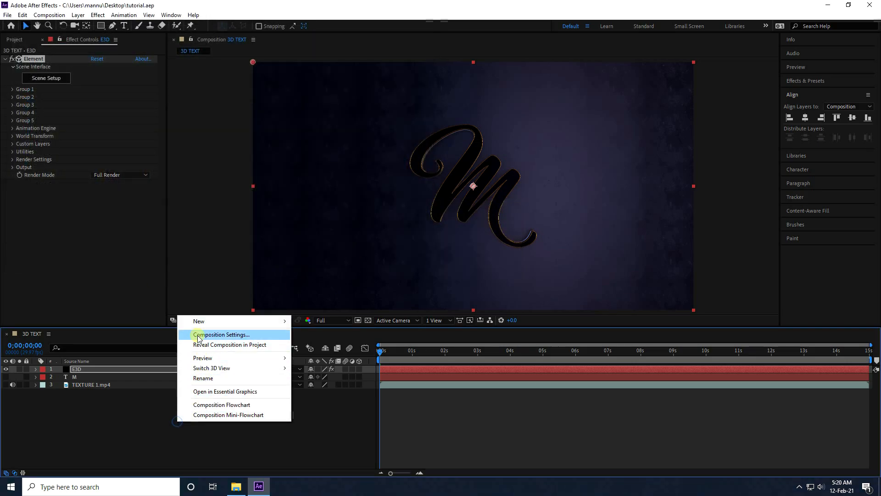
pyautogui.moveTo(198, 320)
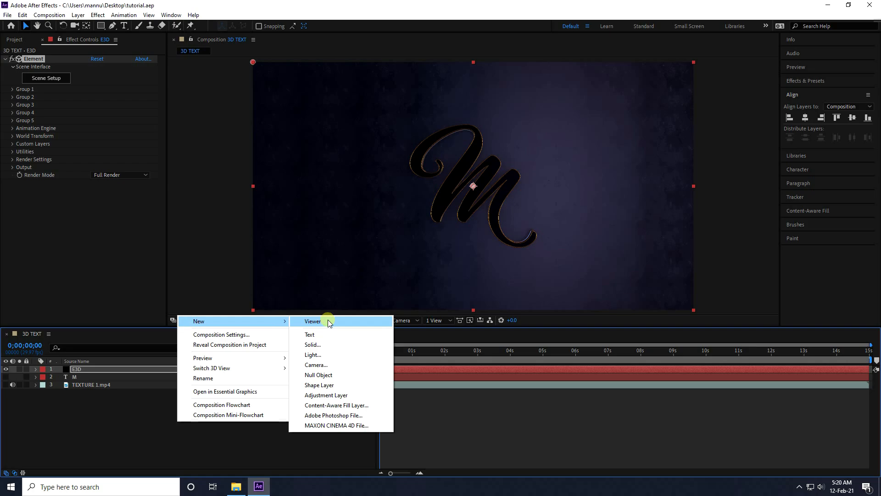
pyautogui.click(320, 364)
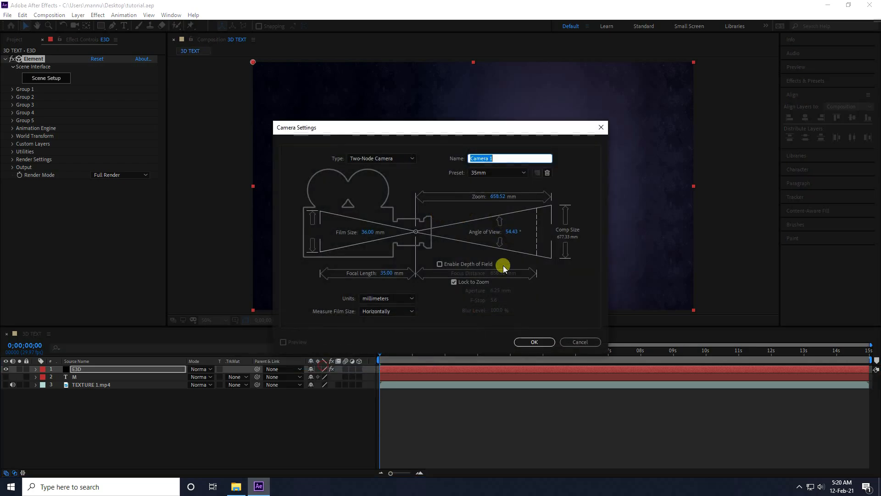
pyautogui.click(527, 343)
# Step: Track the camera in along Z until the letter M fills and overflows the frame
pyautogui.click(74, 26)
pyautogui.click(113, 50)
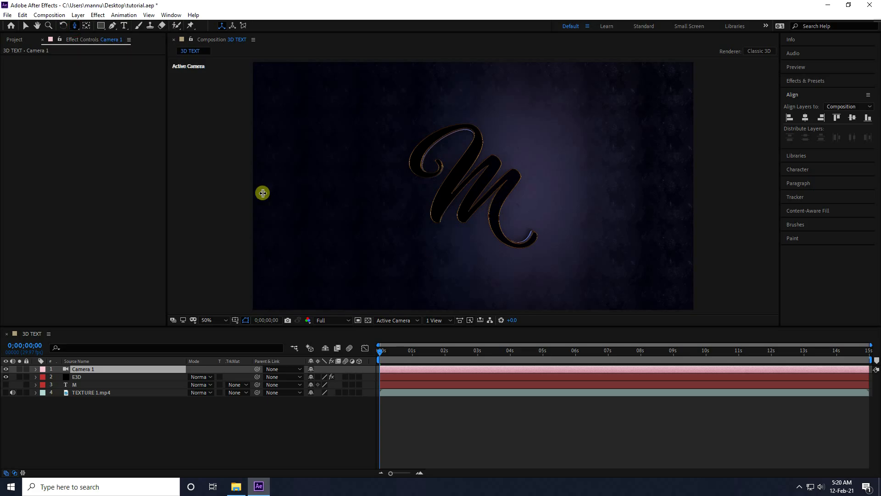
pyautogui.moveTo(470, 223); pyautogui.dragTo(419, 161)
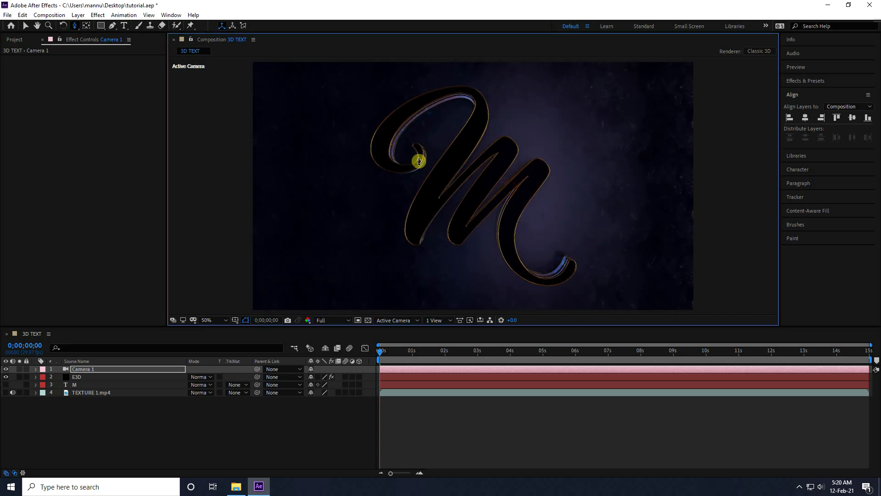
pyautogui.moveTo(372, 116); pyautogui.dragTo(147, 45)
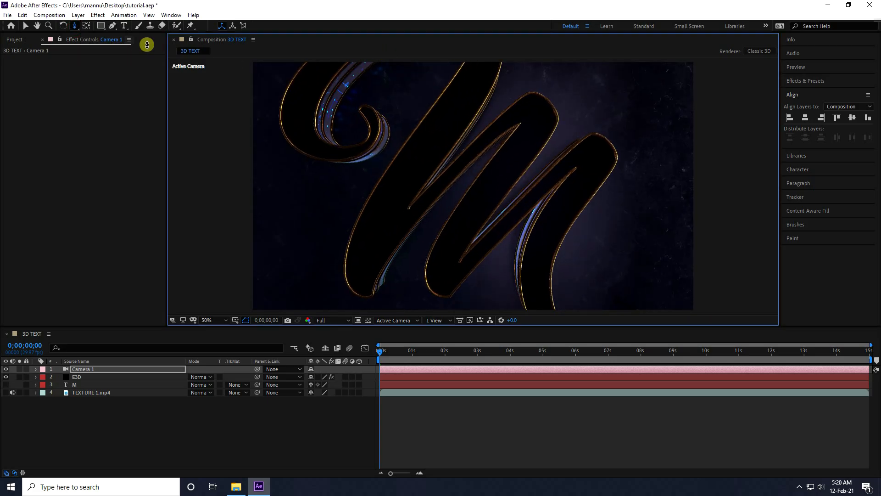
# Step: Orbit the camera to a steep side view showing the letter's layered, glowing edges
pyautogui.click(74, 26)
pyautogui.click(110, 40)
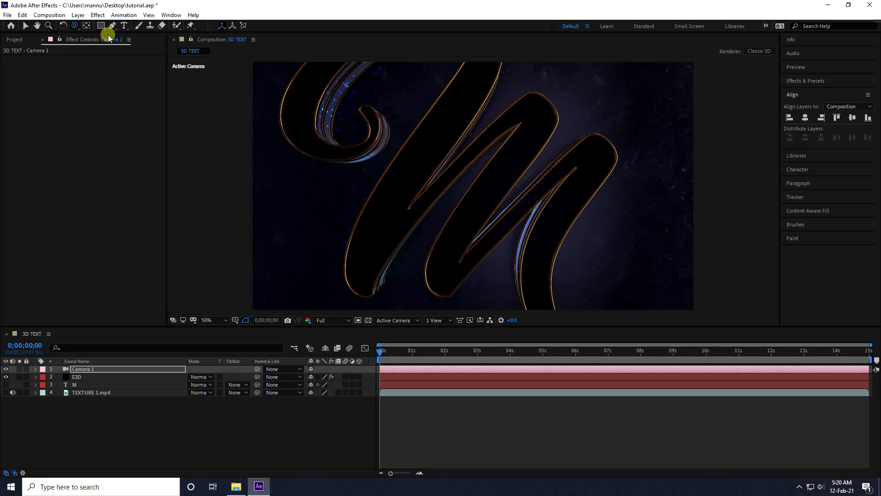
pyautogui.moveTo(366, 160); pyautogui.dragTo(404, 180)
# Step: Track the camera in XY to shift the letter down and right in the frame, and fine-tune the angle with a small orbit
pyautogui.click(75, 29)
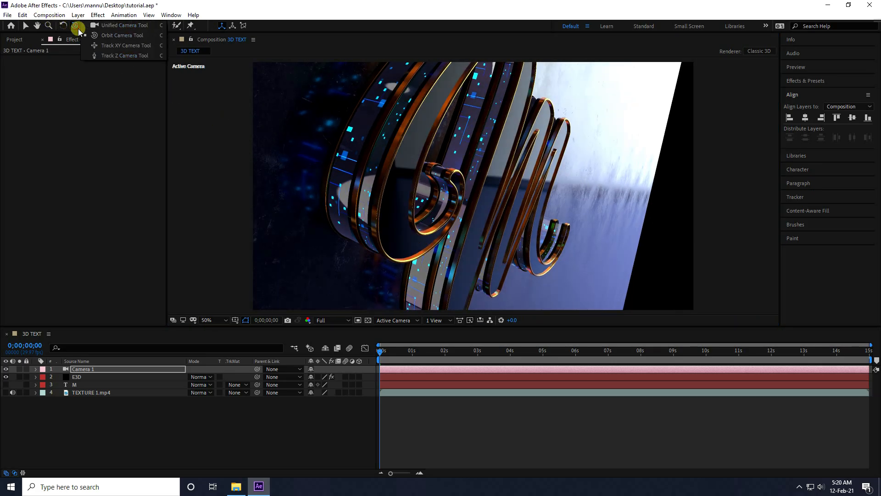
pyautogui.click(99, 48)
pyautogui.moveTo(462, 215); pyautogui.dragTo(508, 244)
pyautogui.click(79, 28)
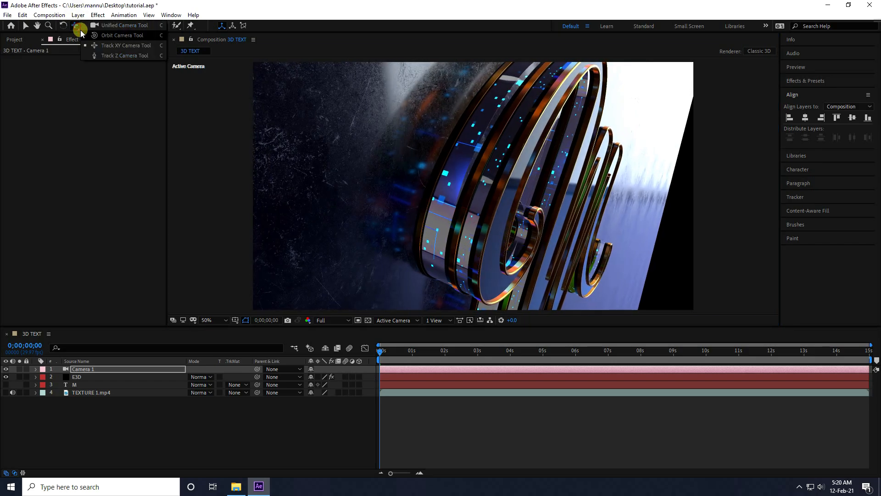
pyautogui.click(115, 35)
pyautogui.moveTo(500, 224); pyautogui.dragTo(491, 223)
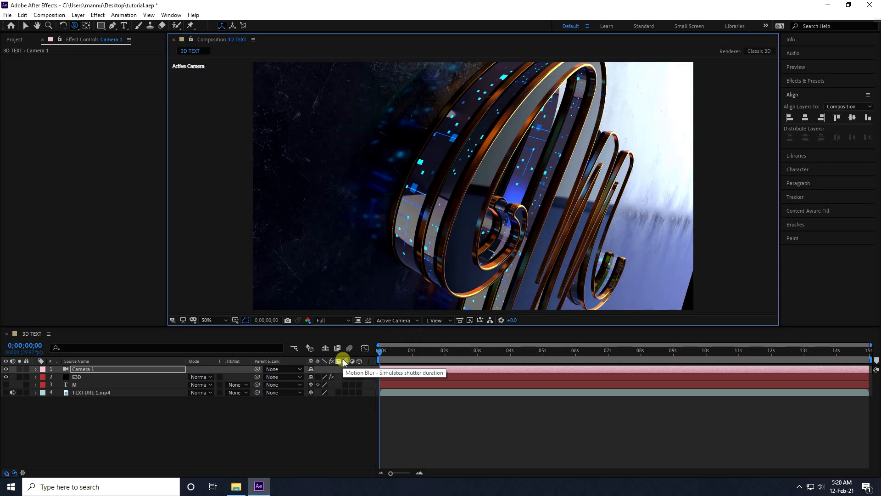
# Step: Start keyframing Camera 1's Position at 0;00;00;00
pyautogui.click(85, 370)
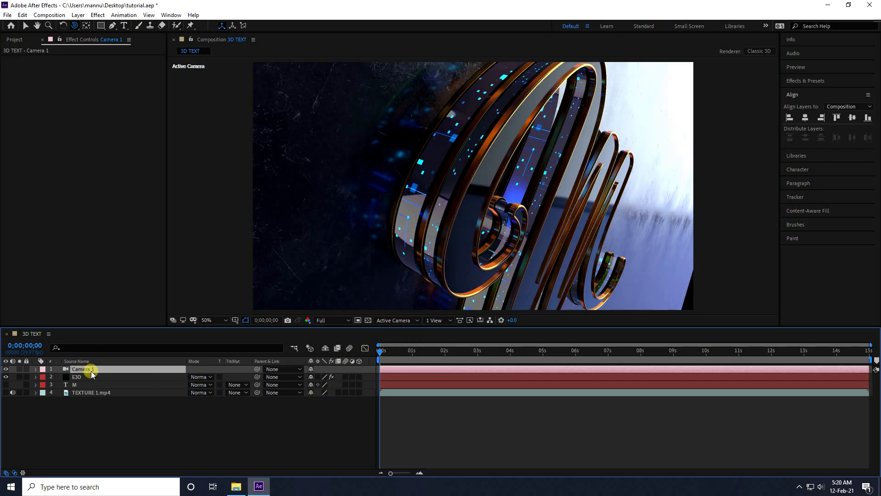
pyautogui.press('p')
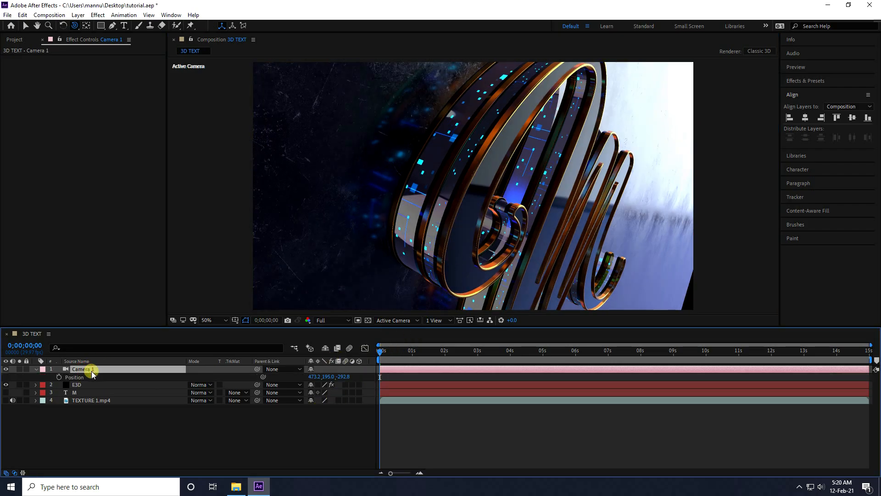
pyautogui.click(59, 377)
# Step: At 0;00;14;29, orbit the camera to the opposite side of the letter to set an ending Position keyframe
pyautogui.moveTo(379, 356); pyautogui.dragTo(874, 403)
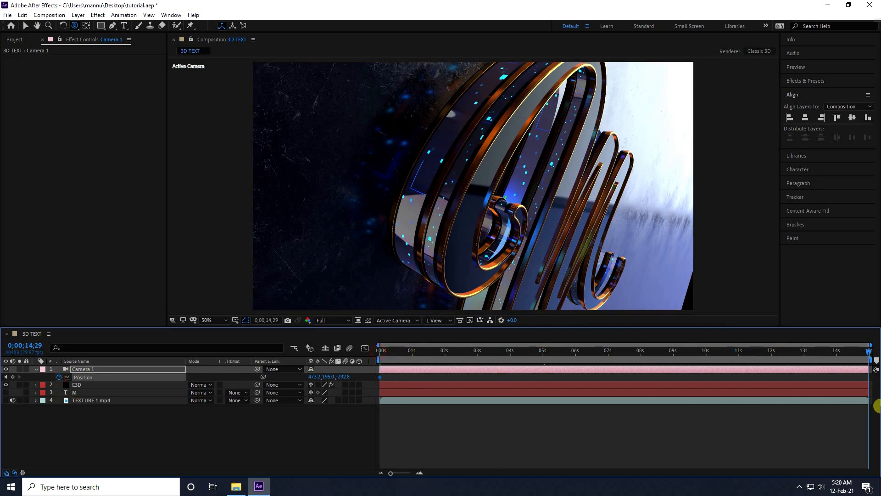
pyautogui.click(74, 26)
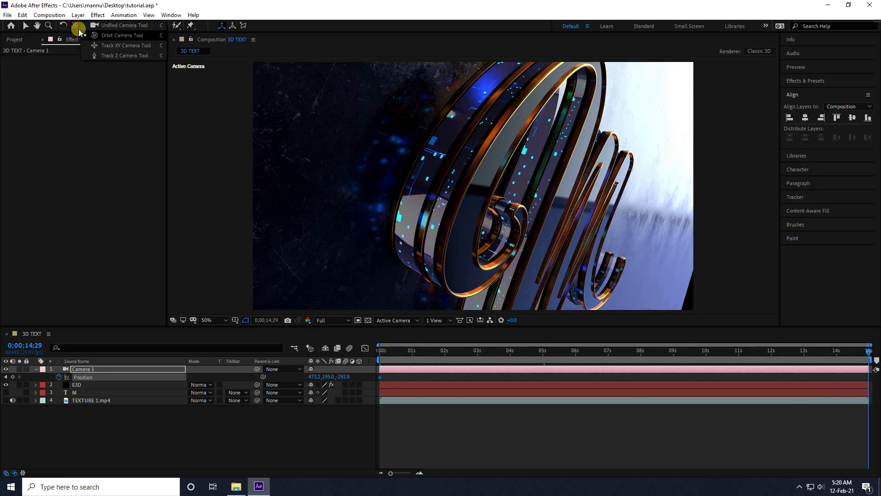
pyautogui.click(118, 38)
pyautogui.moveTo(539, 260); pyautogui.dragTo(476, 210)
pyautogui.moveTo(463, 197); pyautogui.dragTo(467, 198)
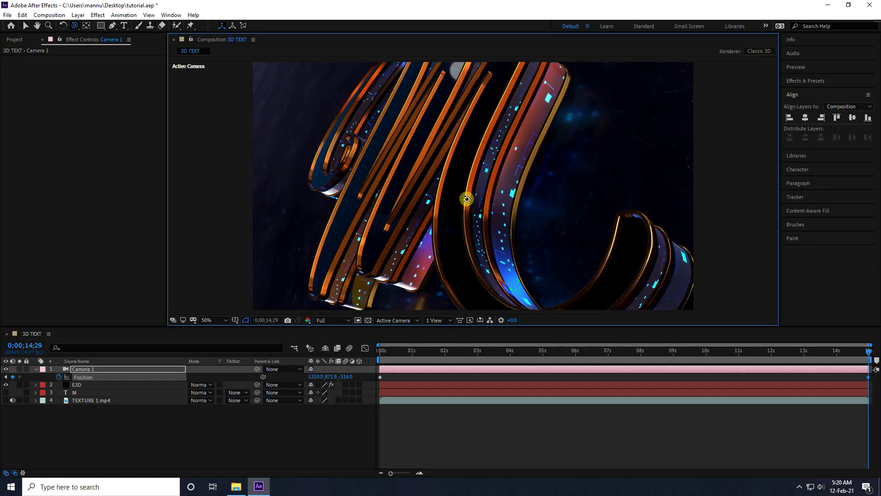
# Step: Apply Easy Ease to both of Camera 1's Position keyframes and preview the camera move from the start
pyautogui.click(380, 376)
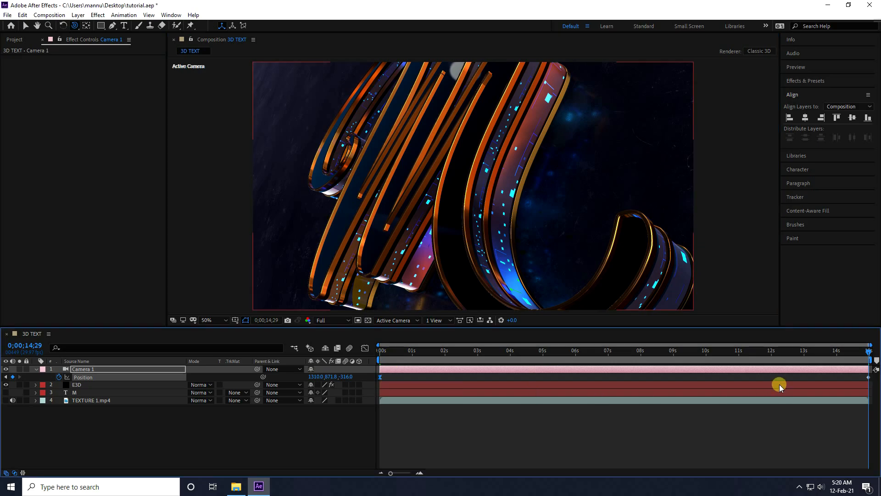
pyautogui.click(868, 377)
pyautogui.moveTo(868, 354); pyautogui.dragTo(283, 343)
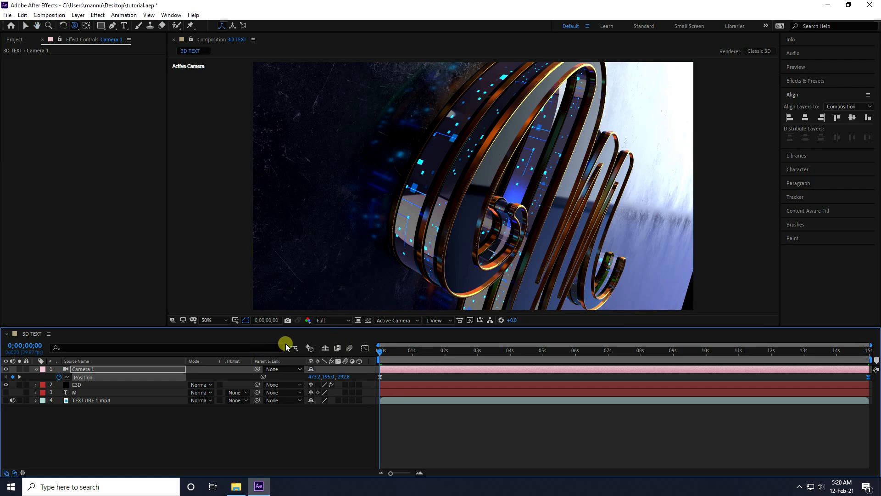
pyautogui.press('space')
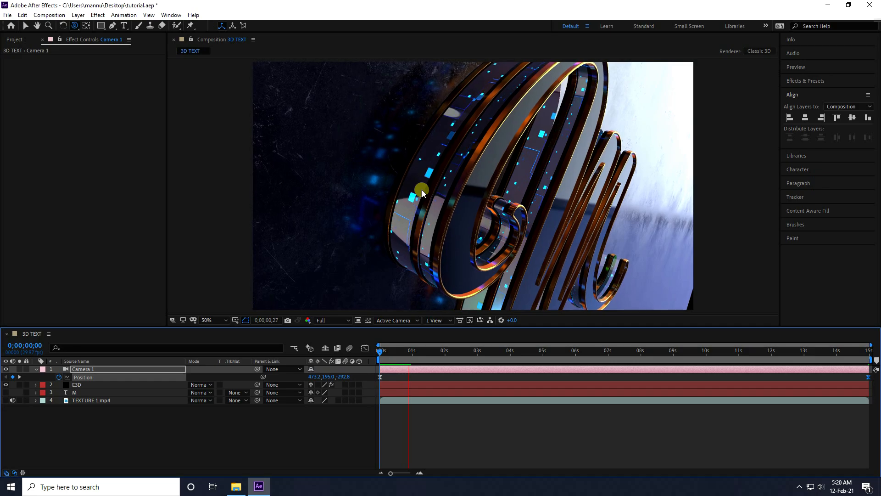
pyautogui.press('space')
# Step: In the E3D layer's scene setup, set the blue-patterned Default material's Illumination Intensity to 100% and accept the scene
pyautogui.click(25, 25)
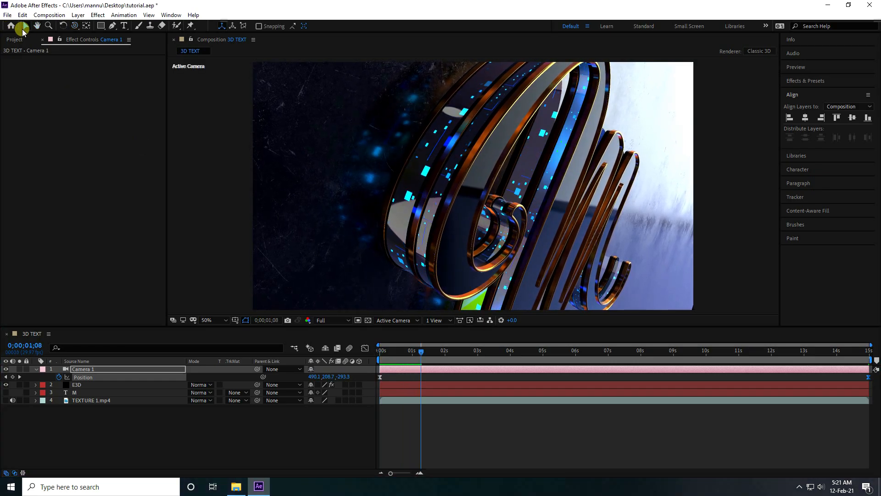
pyautogui.click(76, 386)
pyautogui.click(39, 82)
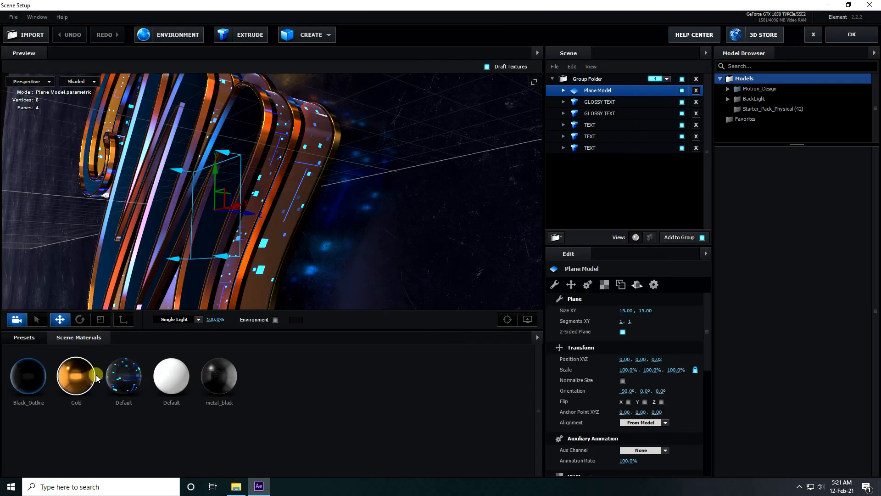
pyautogui.click(124, 376)
pyautogui.scroll(-2, 674, 440)
pyautogui.scroll(-5, 674, 440)
pyautogui.scroll(-5, 673, 440)
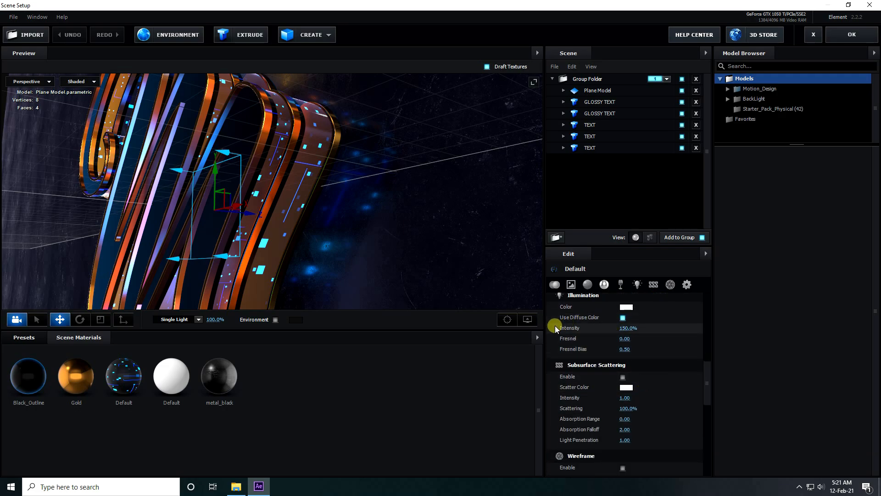
pyautogui.click(640, 332)
pyautogui.write('100')
pyautogui.press('Return')
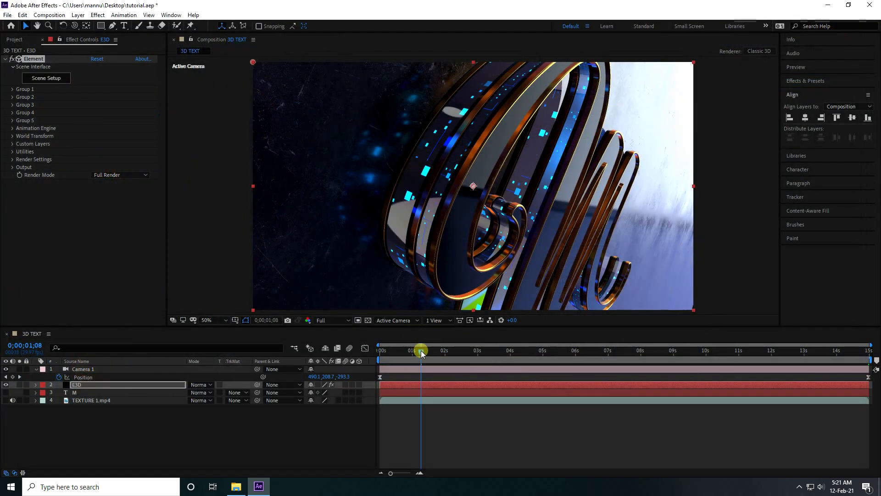
# Step: Preview the animation briefly from the start and reduce the composition preview resolution to Quarter
pyautogui.moveTo(422, 351); pyautogui.dragTo(361, 384)
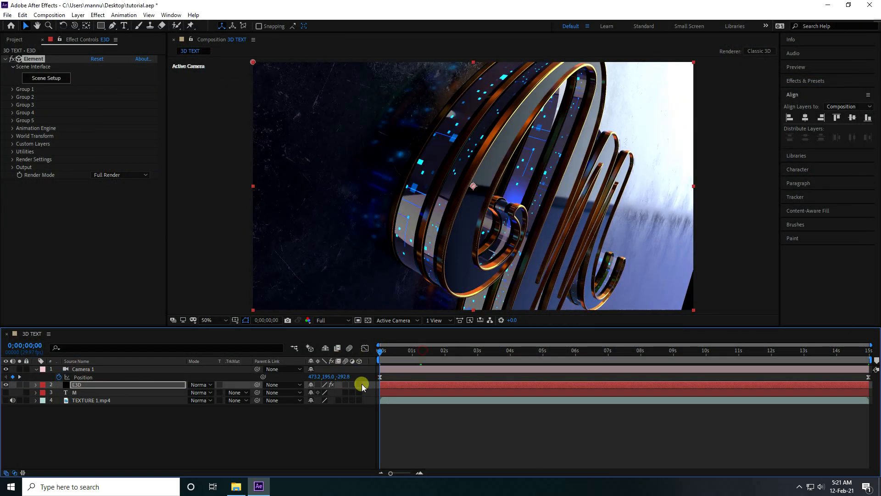
pyautogui.press('space')
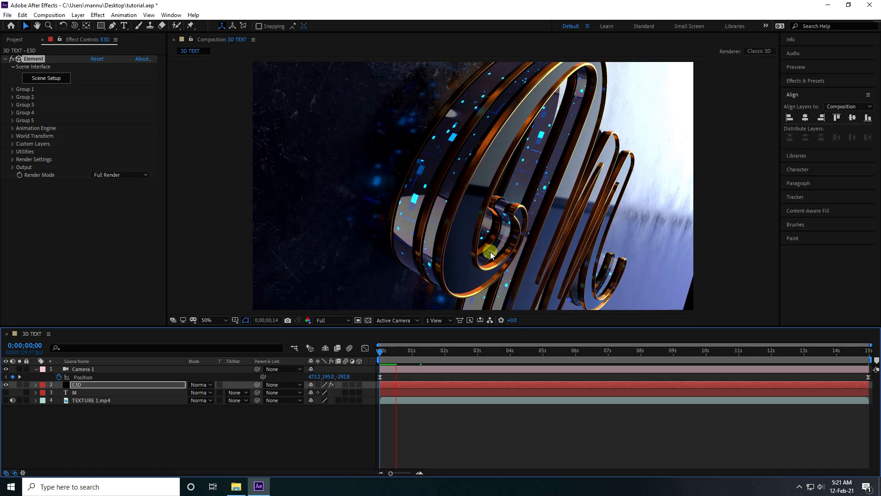
pyautogui.click(333, 320)
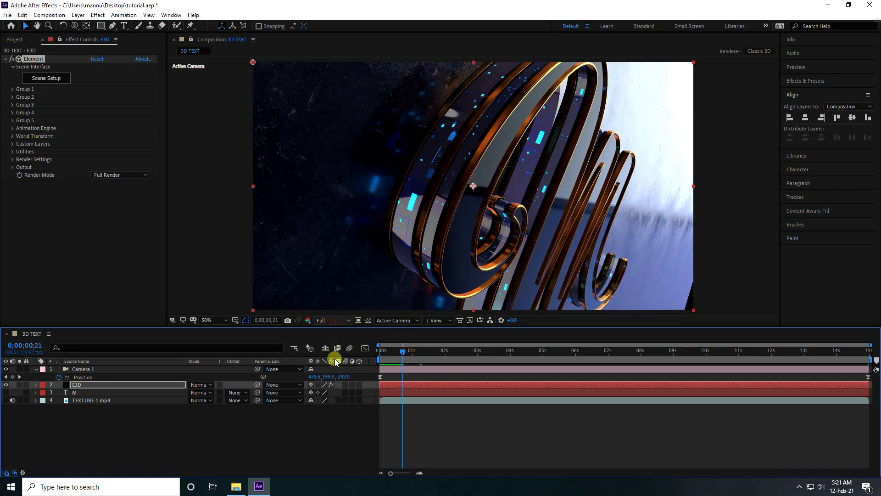
pyautogui.click(332, 373)
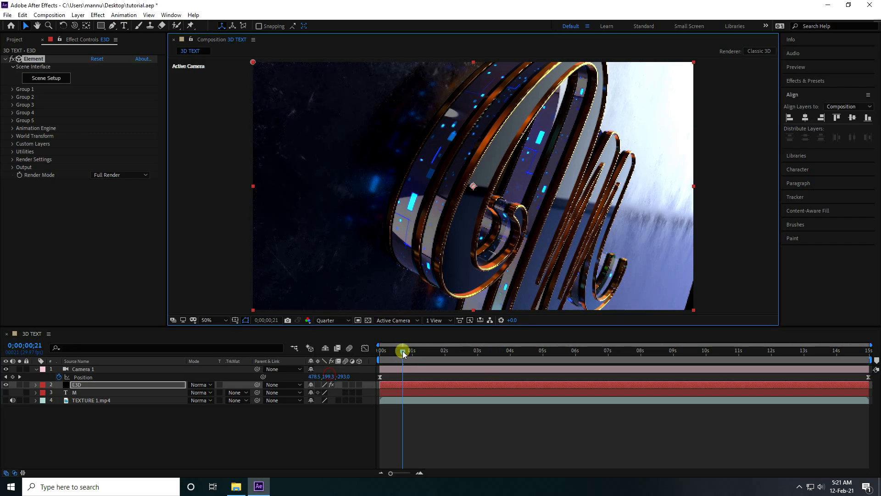
# Step: Play the camera animation from 0;00;00;00 at the reduced resolution, and return the playhead to the start
pyautogui.moveTo(403, 351); pyautogui.dragTo(378, 351)
pyautogui.press('space')
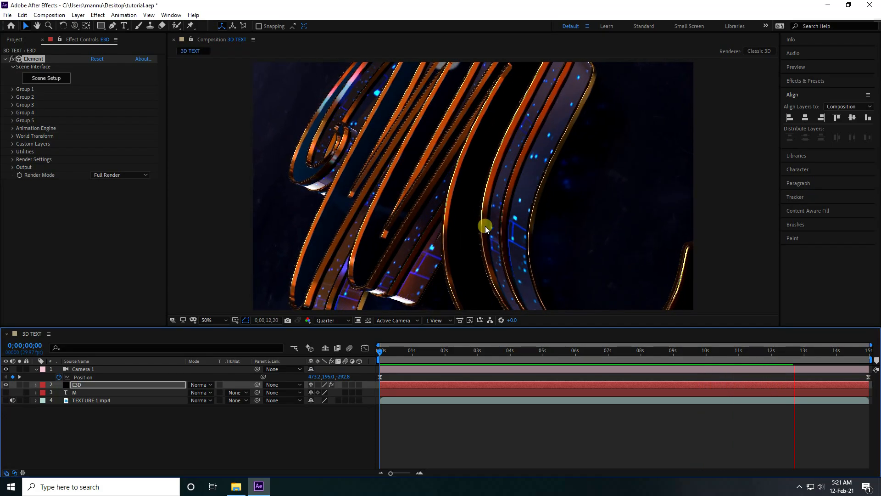
pyautogui.press('space')
pyautogui.moveTo(833, 351); pyautogui.dragTo(380, 345)
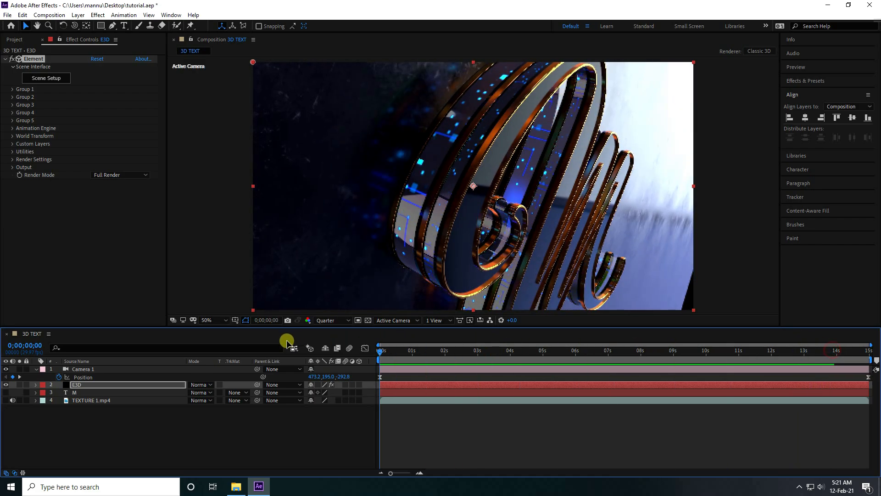
# Step: Return the composition preview to Full resolution, select the E3D layer and collapse Camera 1's properties
pyautogui.click(328, 320)
pyautogui.click(329, 343)
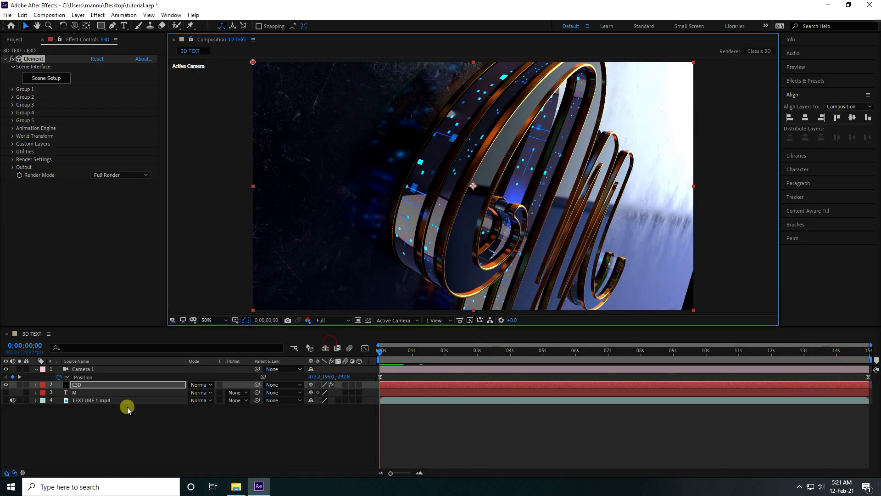
pyautogui.click(77, 385)
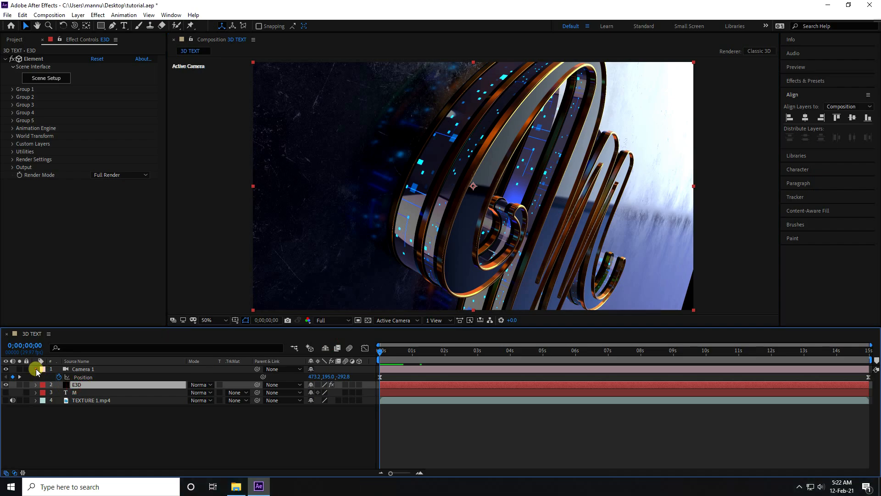
pyautogui.click(35, 369)
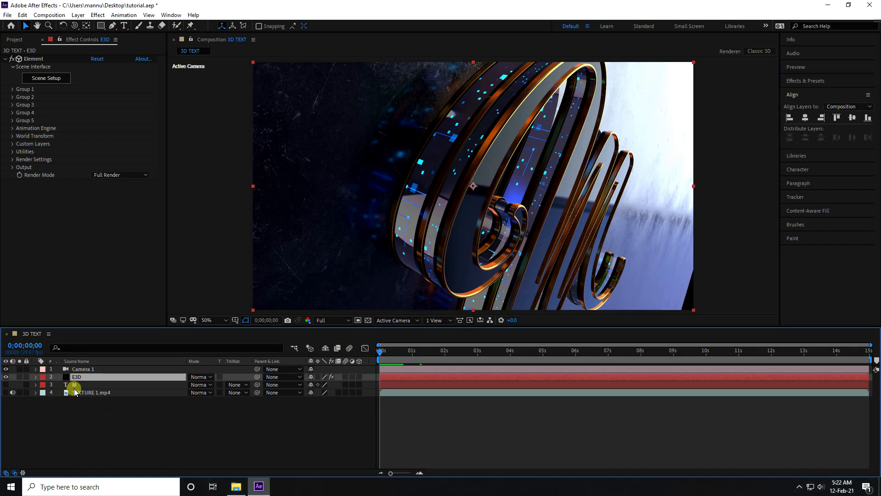
# Step: In the E3D layer's Element render settings, set Add Lighting to Cinema
pyautogui.click(12, 160)
pyautogui.click(20, 168)
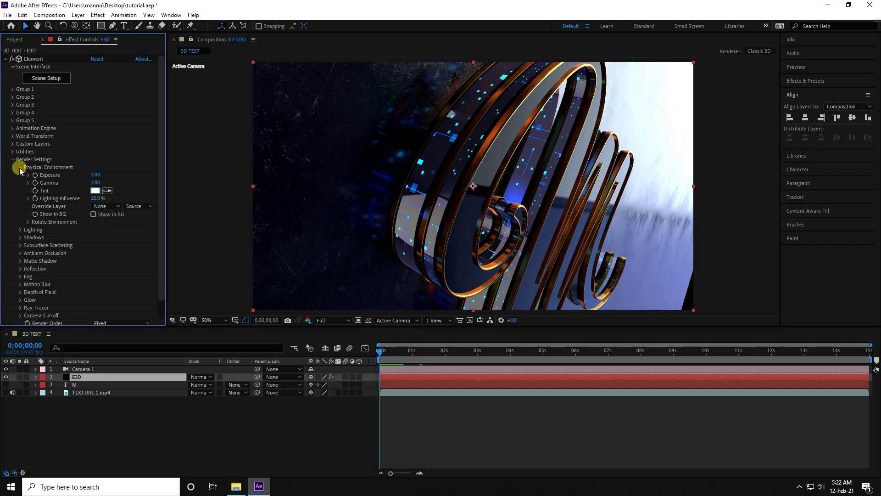
pyautogui.click(19, 167)
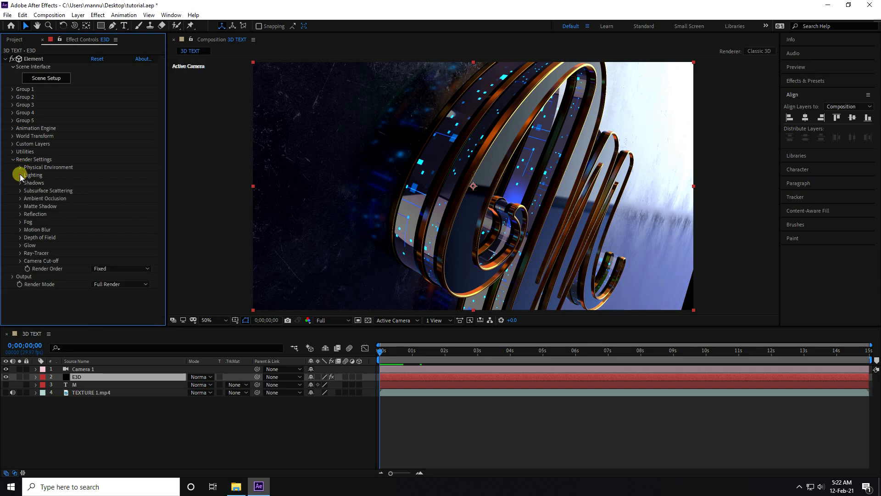
pyautogui.click(21, 176)
pyautogui.click(110, 198)
pyautogui.click(131, 310)
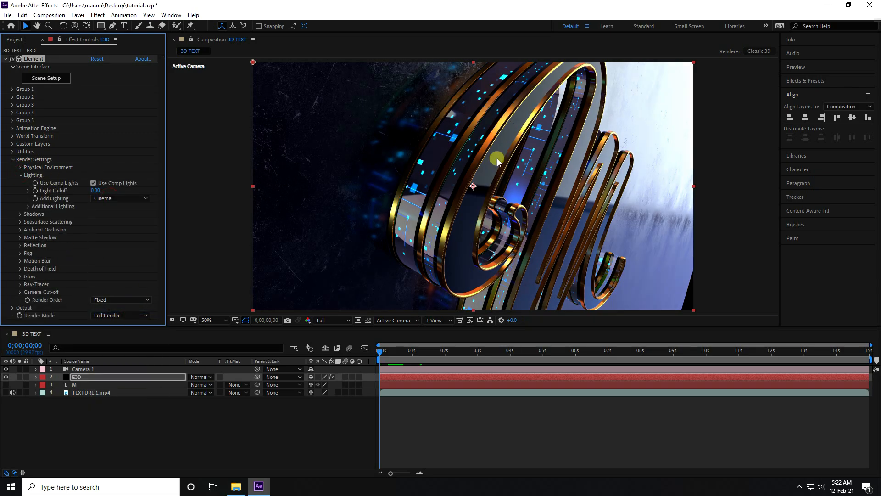
pyautogui.click(20, 175)
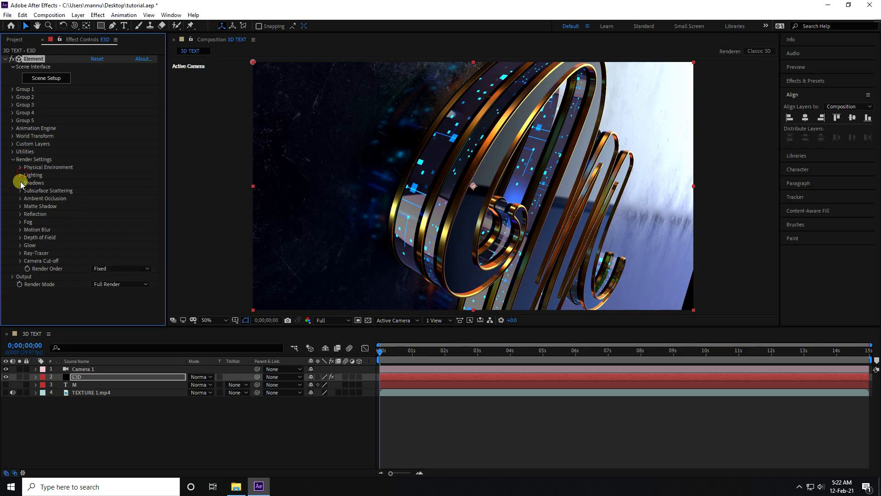
# Step: Enable Ambient Occlusion in the E3D layer's Element render settings, with the High SSAO quality preset and SSAO Intensity 2.5
pyautogui.click(20, 184)
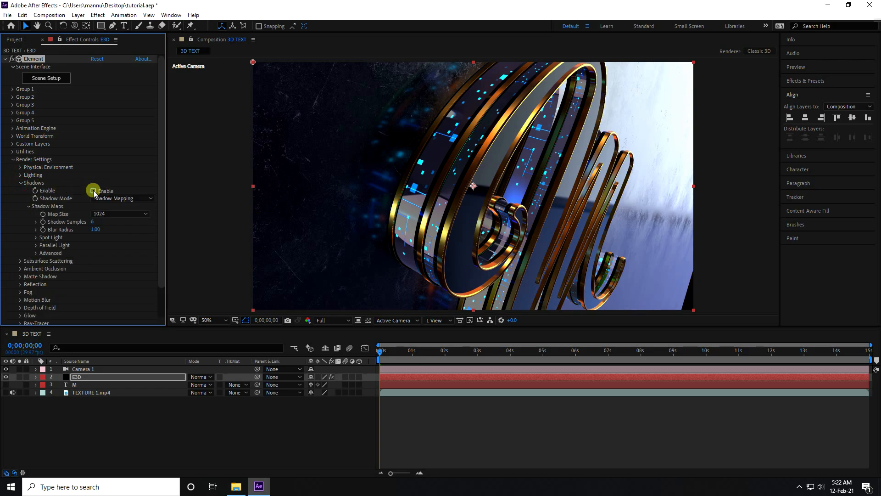
pyautogui.click(20, 183)
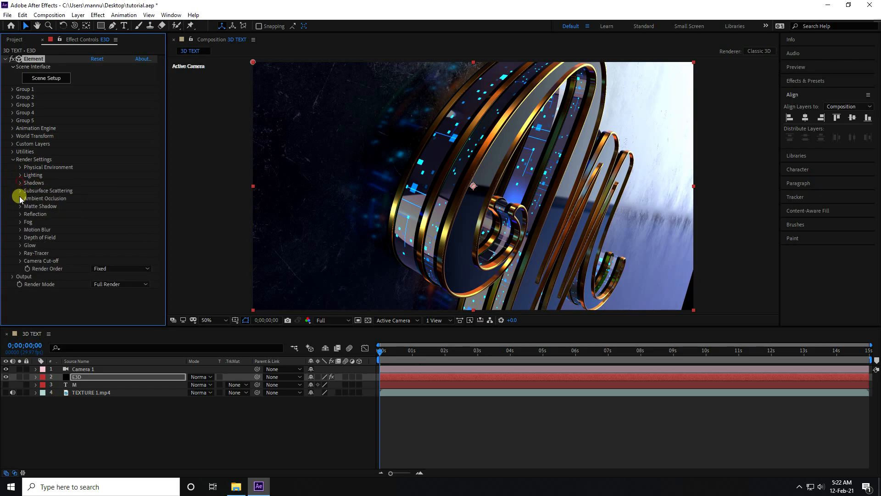
pyautogui.click(20, 200)
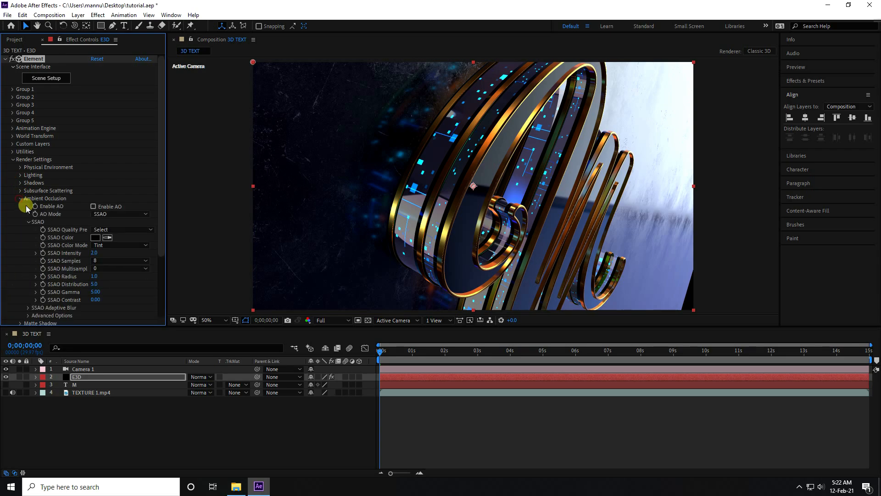
pyautogui.click(93, 207)
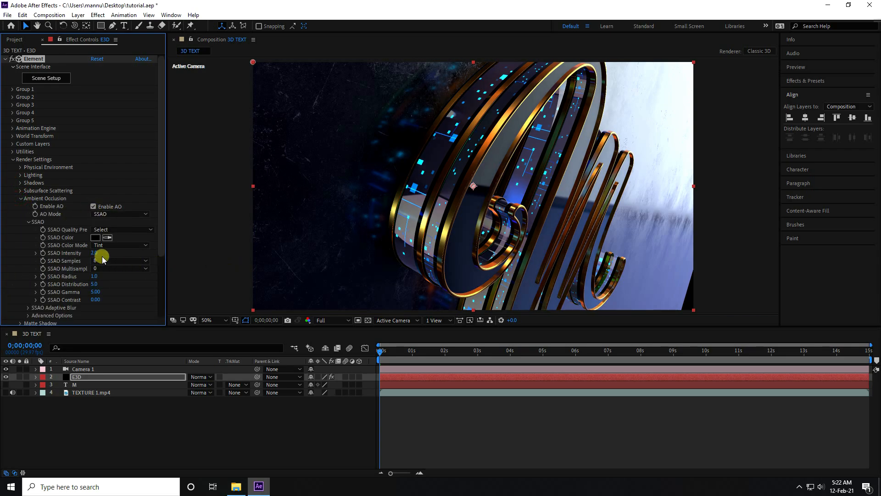
pyautogui.click(108, 232)
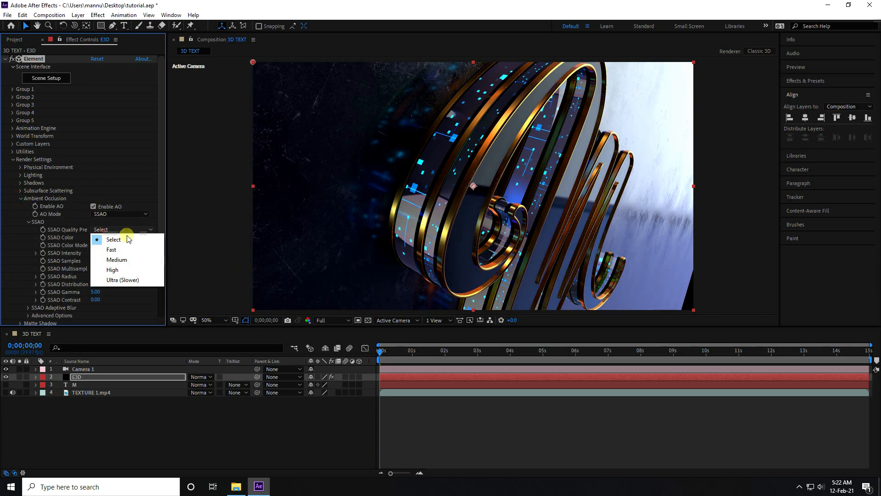
pyautogui.click(134, 271)
pyautogui.click(98, 253)
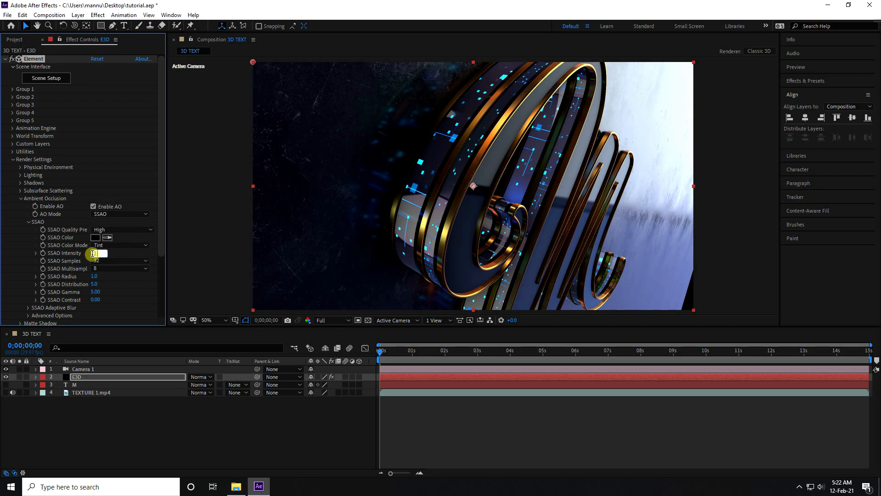
pyautogui.press('Return')
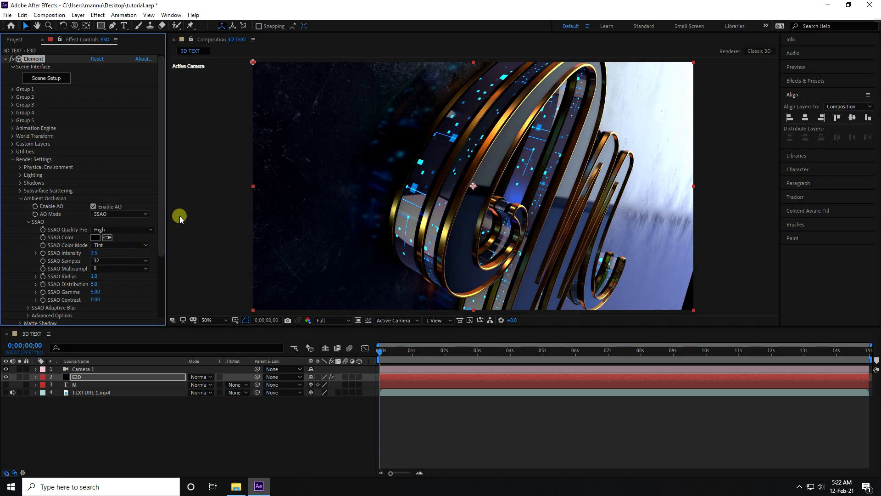
pyautogui.click(21, 199)
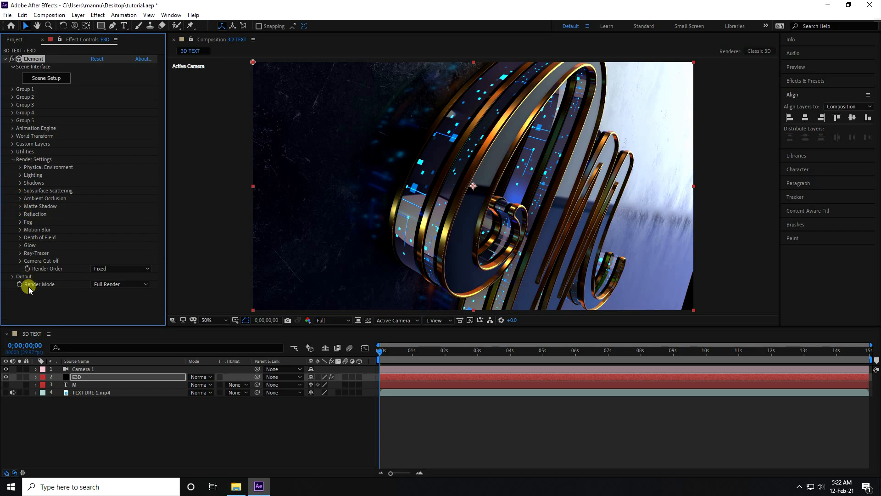
pyautogui.click(23, 159)
# Step: Duplicate the E3D layer and set the upper copy's Element output to show only the Illumination pass
pyautogui.click(66, 378)
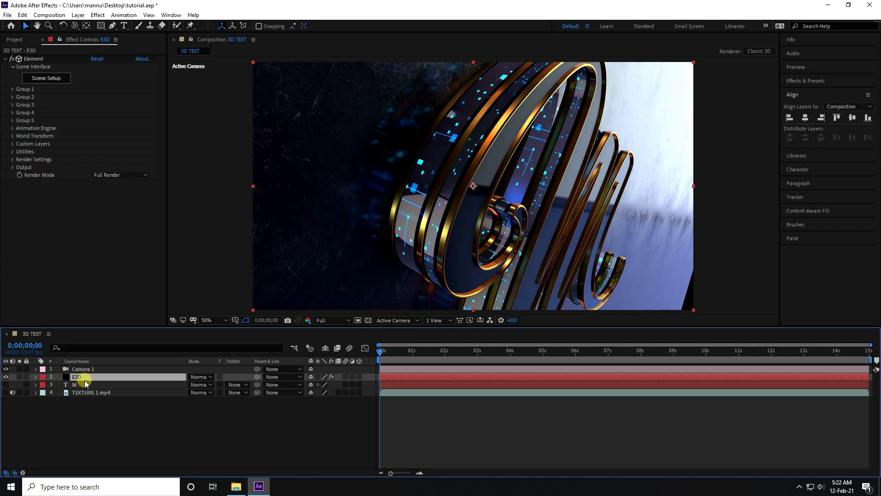
pyautogui.hotkey('ctrl', 'd')
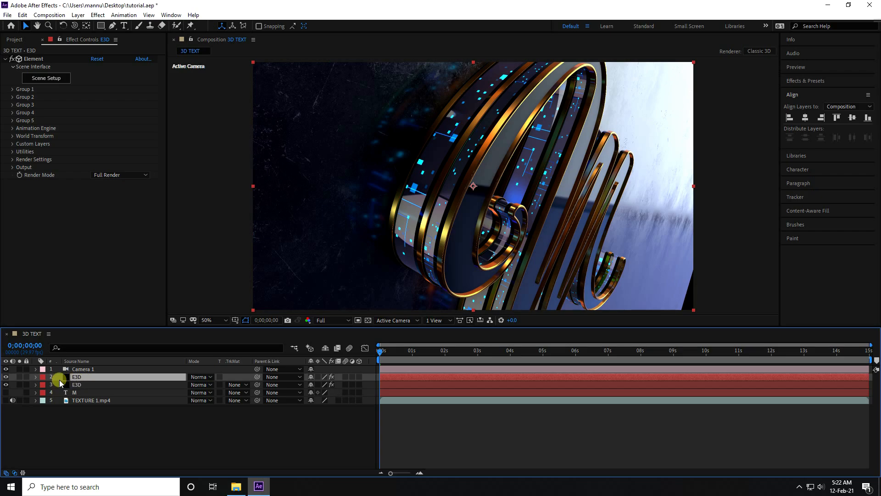
pyautogui.click(12, 168)
pyautogui.click(118, 177)
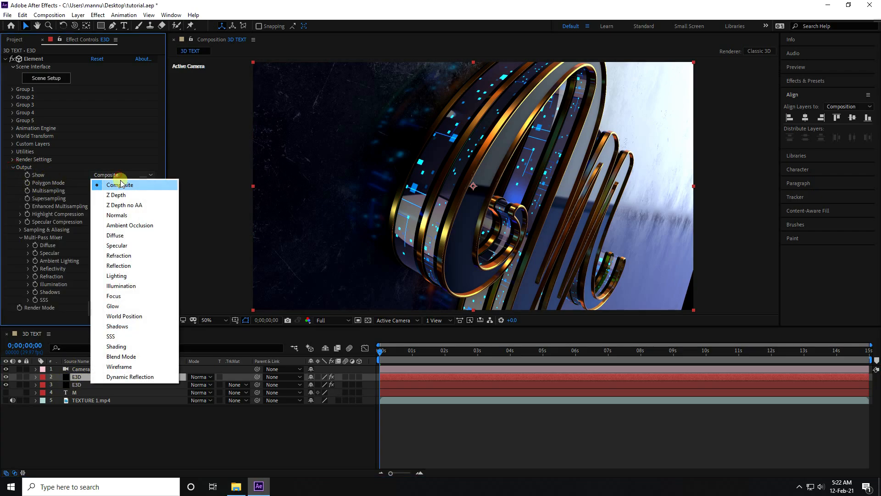
pyautogui.click(127, 287)
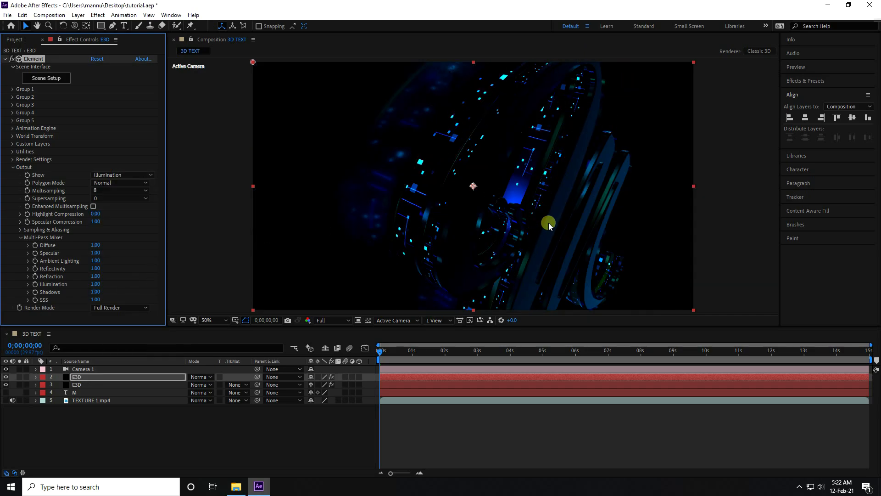
# Step: Set the blending mode of the upper E3D layer to Screen
pyautogui.click(81, 377)
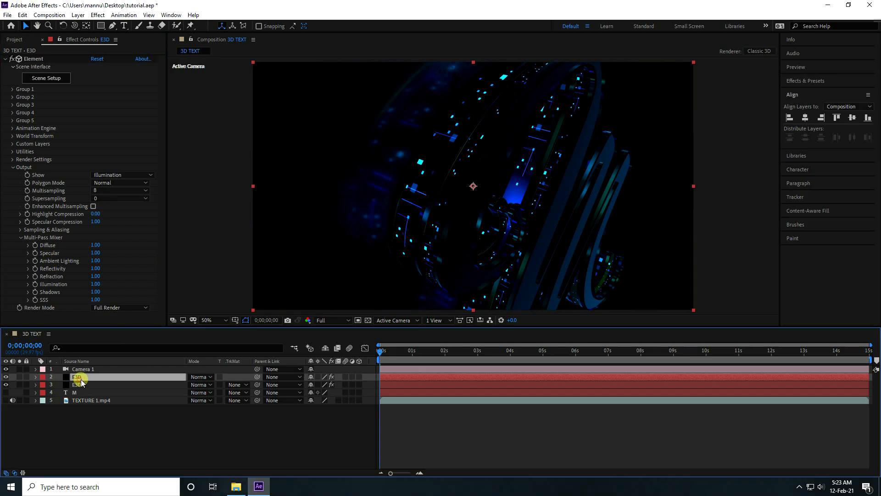
pyautogui.click(212, 385)
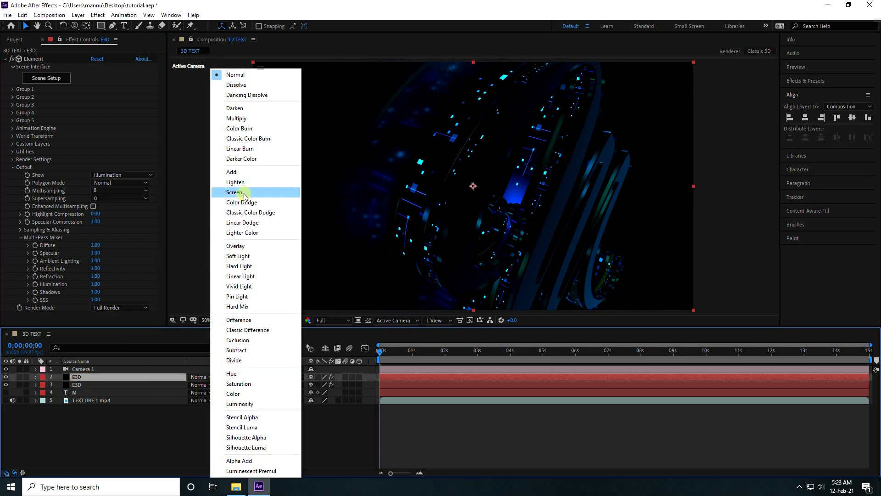
pyautogui.click(230, 193)
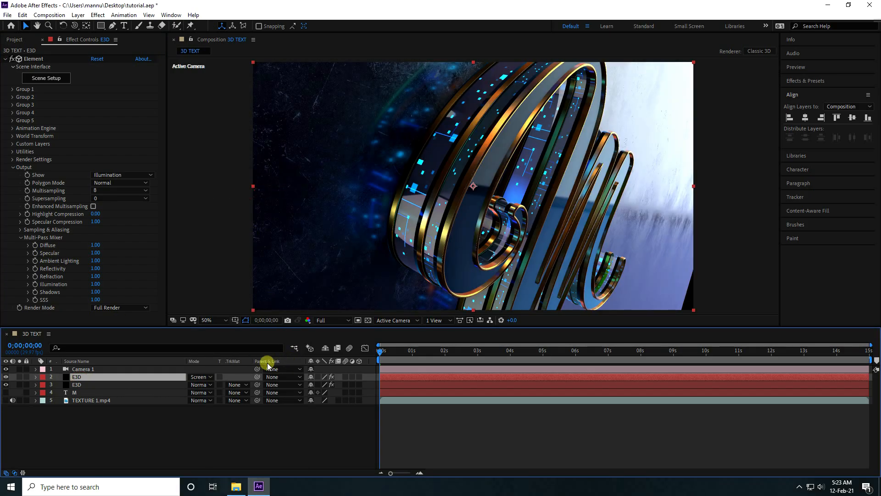
# Step: Apply the Stylize Glow effect to the upper E3D layer with threshold 40%, radius 200 and intensity 4
pyautogui.click(803, 81)
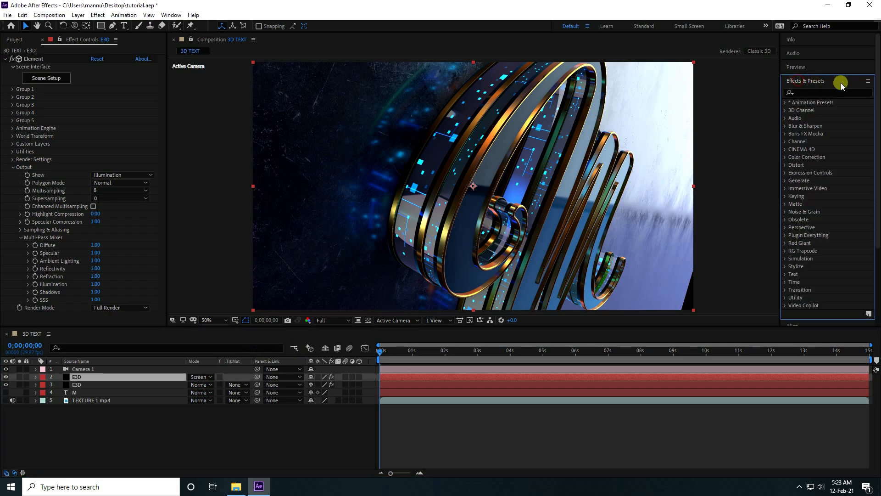
pyautogui.click(813, 93)
pyautogui.write('glow')
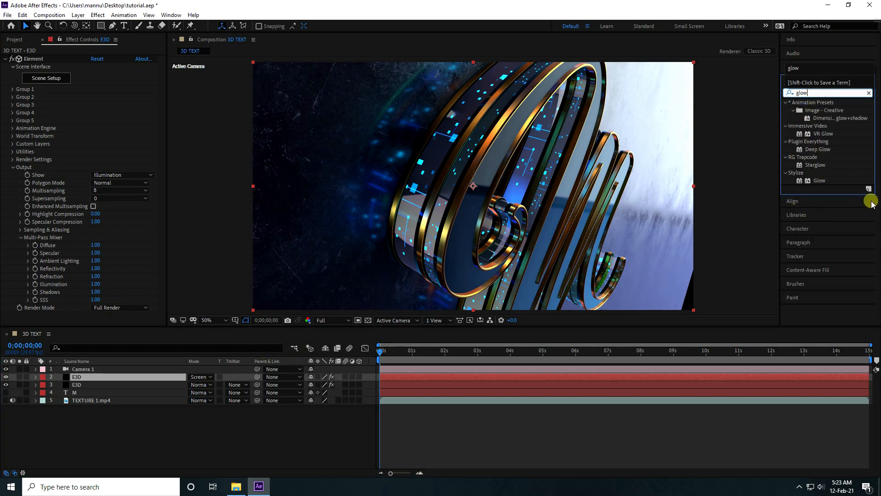
pyautogui.moveTo(819, 181); pyautogui.dragTo(84, 376)
pyautogui.scroll(3, 10, 148)
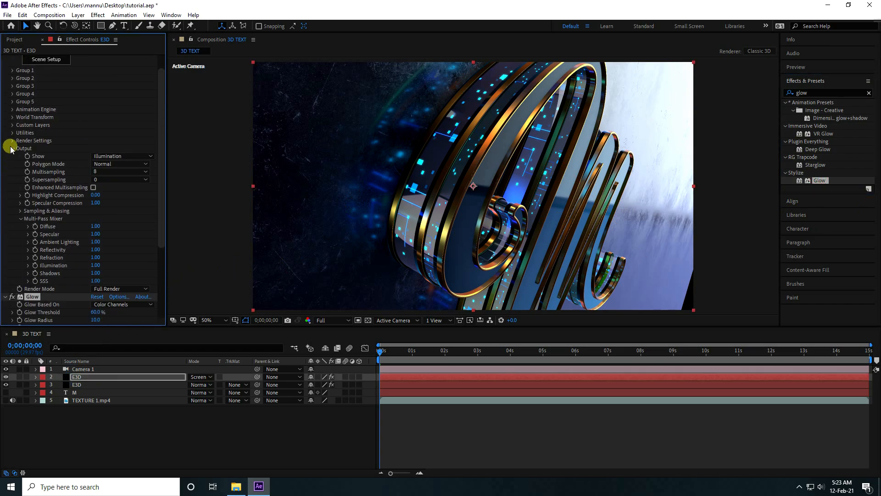
pyautogui.click(13, 148)
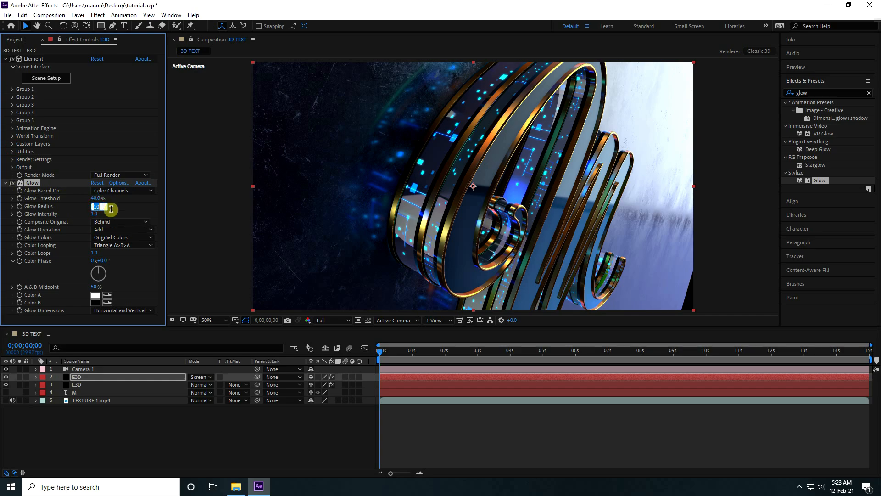
pyautogui.press('Return')
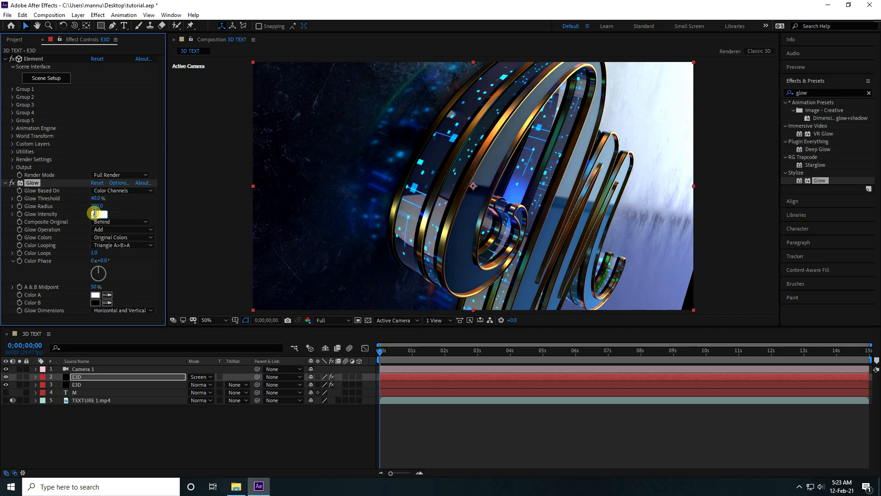
pyautogui.press('Return')
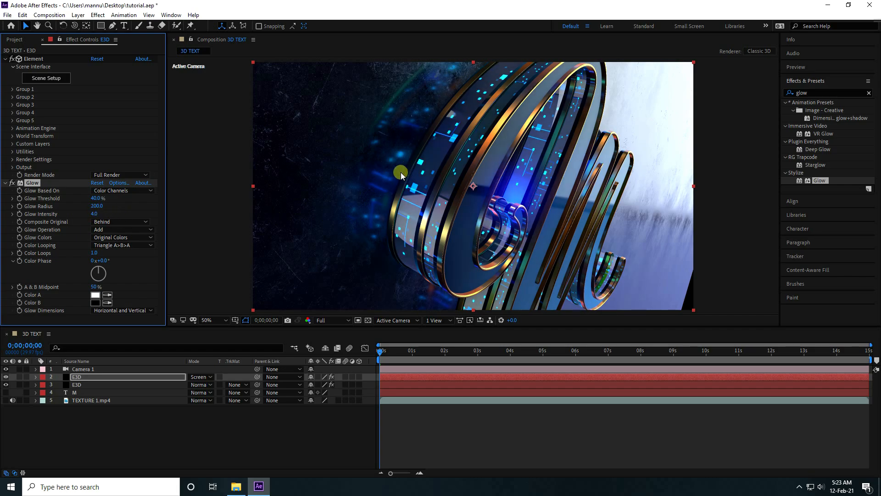
# Step: Add a second Glow (threshold 100%, radius 100, intensity 2) and an Exposure effect set to 2.00 to the upper E3D layer
pyautogui.moveTo(71, 207)
pyautogui.mouseDown()
pyautogui.moveTo(58, 209)
pyautogui.moveTo(69, 212)
pyautogui.mouseUp()
pyautogui.moveTo(821, 181); pyautogui.dragTo(82, 378)
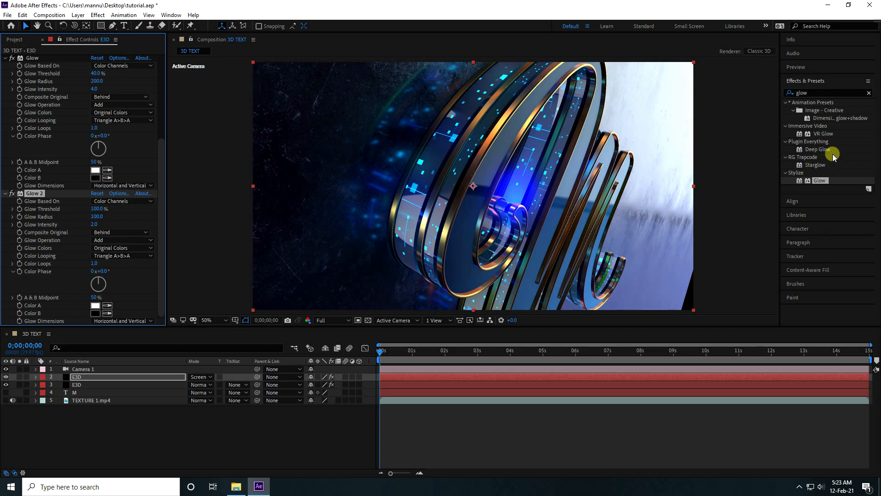
pyautogui.click(809, 92)
pyautogui.write('e')
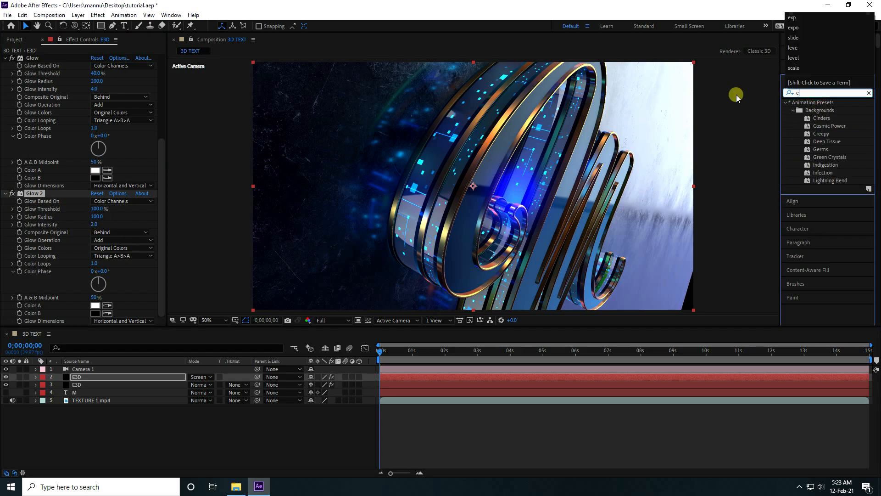
pyautogui.write('xp')
pyautogui.moveTo(825, 252); pyautogui.dragTo(147, 376)
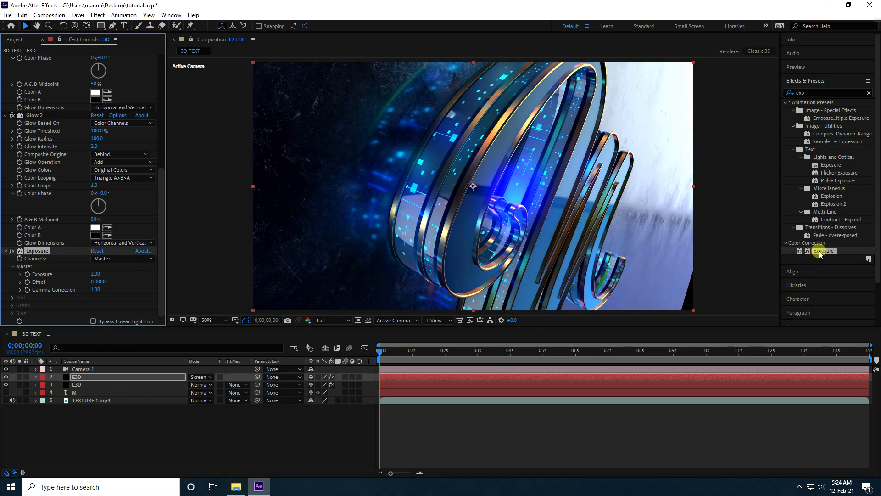
# Step: Apply the Curves effect to the upper E3D layer and shape its RGB curve into an S, darkening shadows and lifting highlights
pyautogui.moveTo(812, 95); pyautogui.dragTo(719, 101)
pyautogui.write('c')
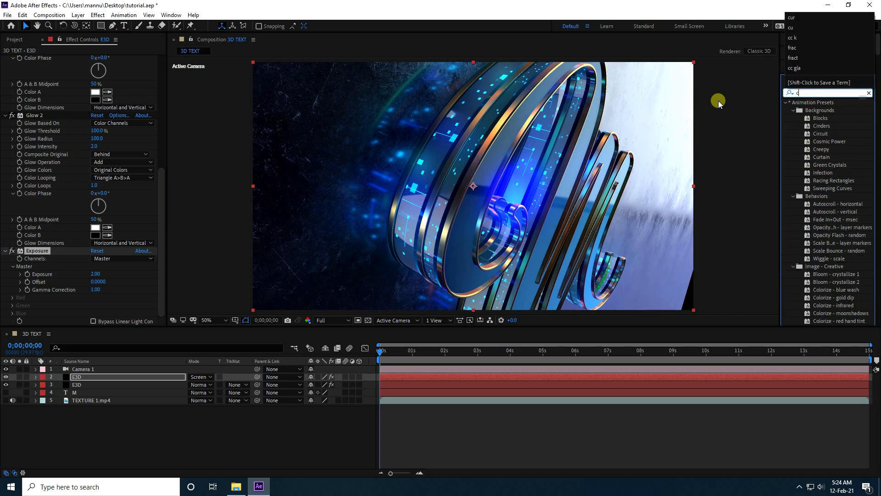
pyautogui.write('ur')
pyautogui.moveTo(821, 196); pyautogui.dragTo(120, 379)
pyautogui.moveTo(101, 214); pyautogui.dragTo(98, 210)
pyautogui.moveTo(46, 266); pyautogui.dragTo(67, 264)
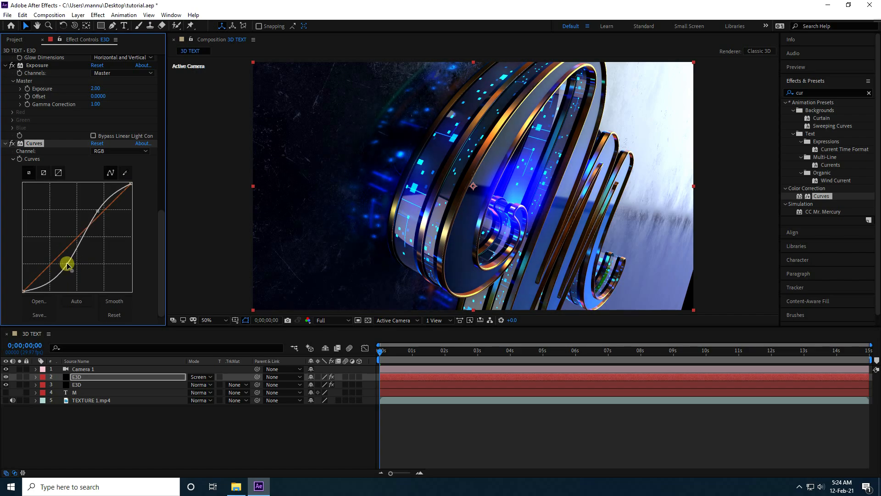
pyautogui.moveTo(97, 210); pyautogui.dragTo(101, 207)
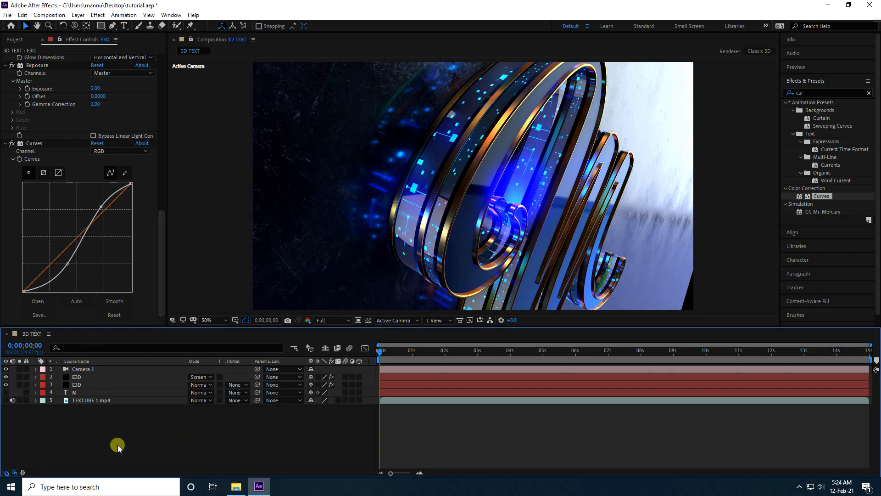
# Step: Turn on depth of field for Camera 1 and set its zoom to 2000 pixels
pyautogui.click(78, 370)
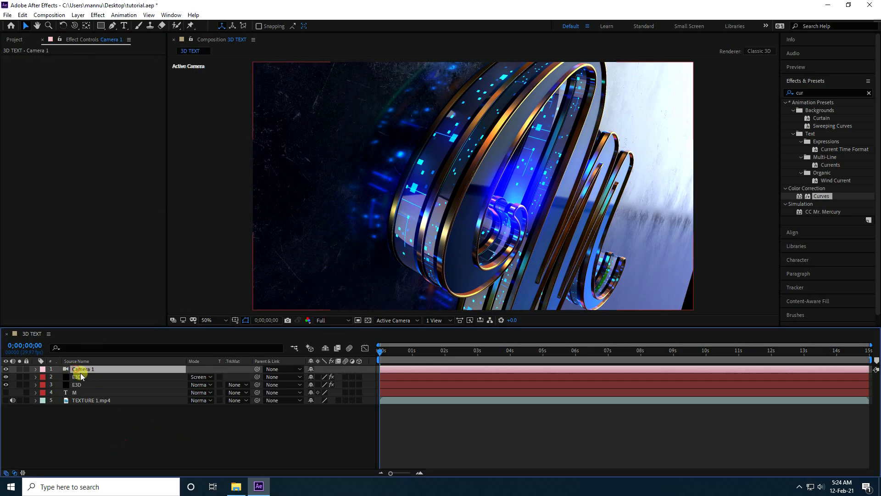
pyautogui.click(35, 369)
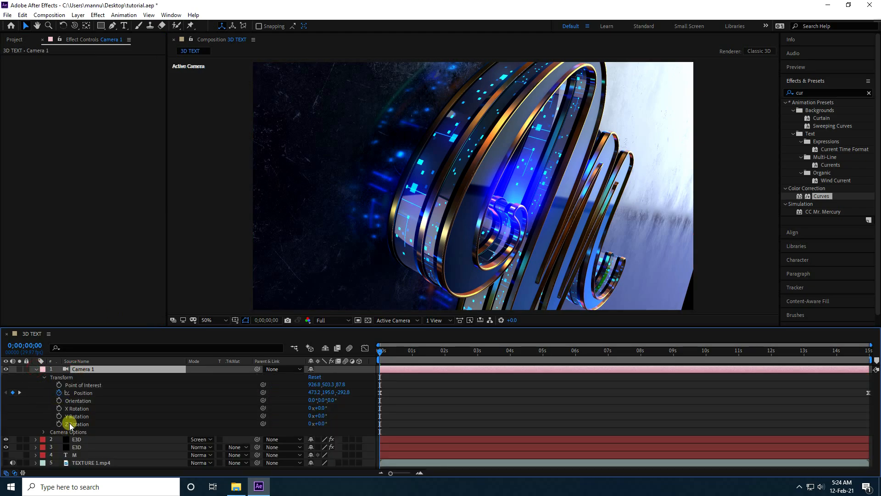
pyautogui.click(44, 377)
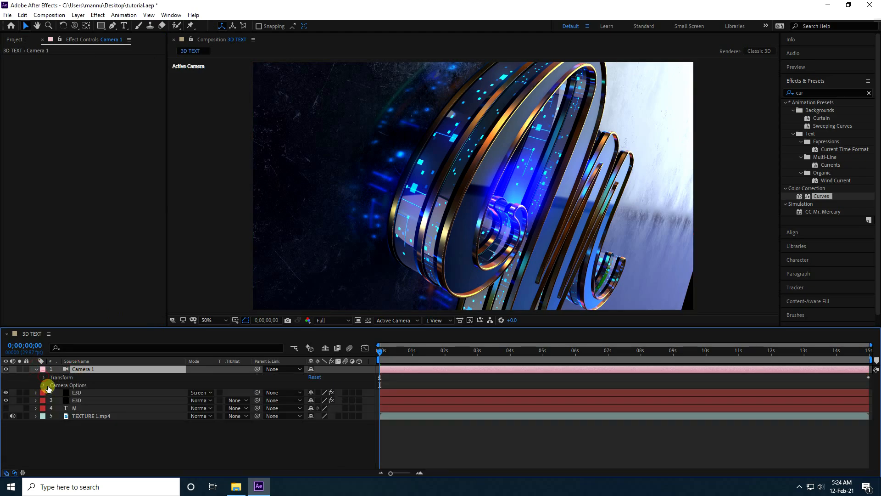
pyautogui.click(44, 384)
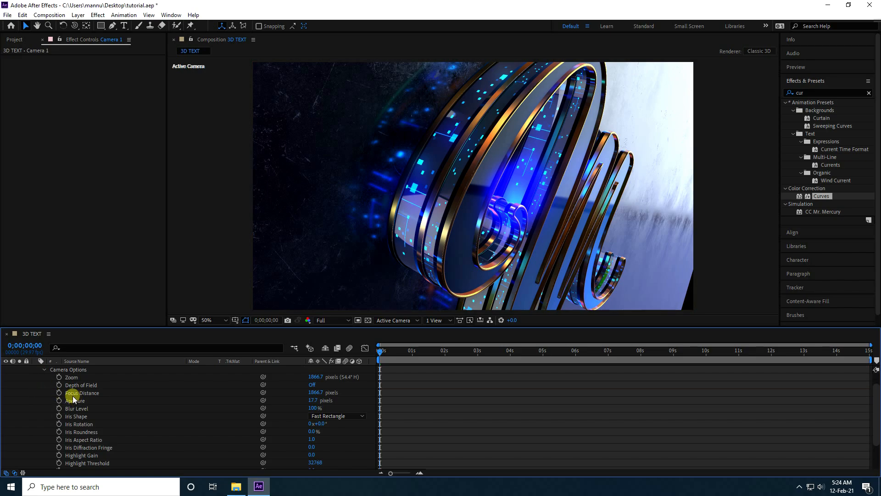
pyautogui.click(312, 385)
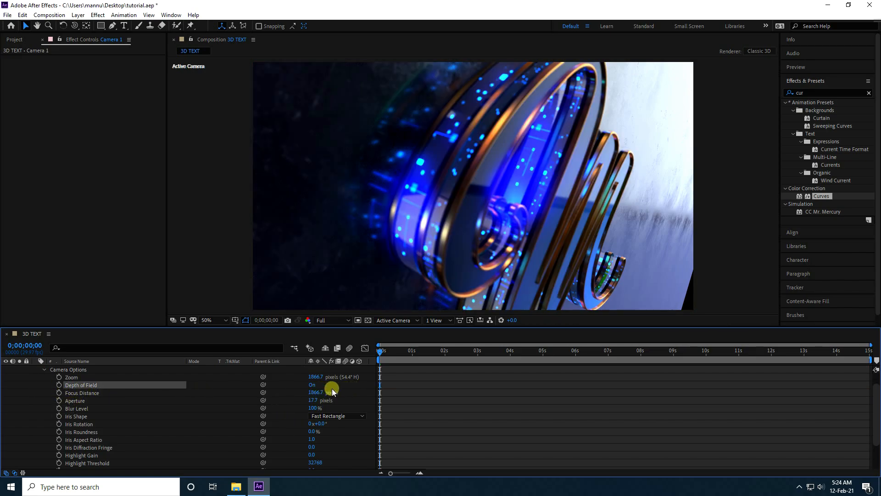
pyautogui.click(317, 377)
pyautogui.write('2000')
pyautogui.press('Return')
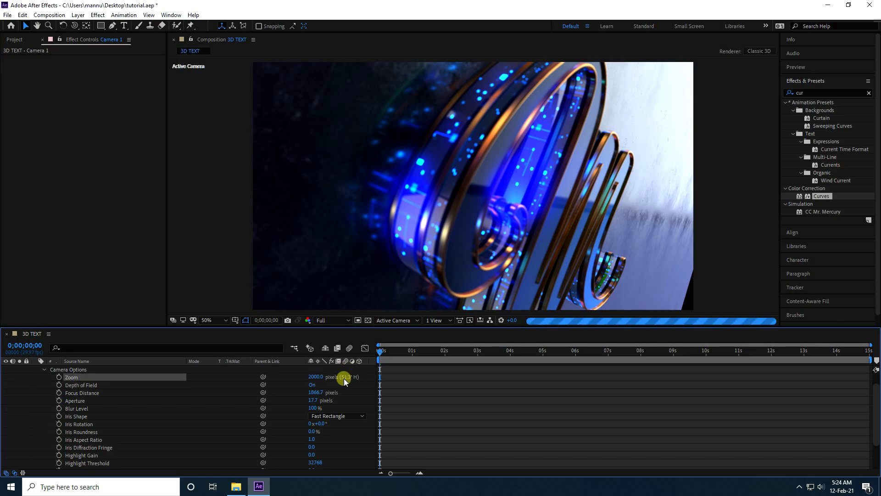
# Step: Dolly the camera closer to the letter M at the first frame, to a position of about 543, 242, -234
pyautogui.moveTo(74, 26); pyautogui.dragTo(116, 54)
pyautogui.click(116, 56)
pyautogui.moveTo(469, 216); pyautogui.dragTo(470, 201)
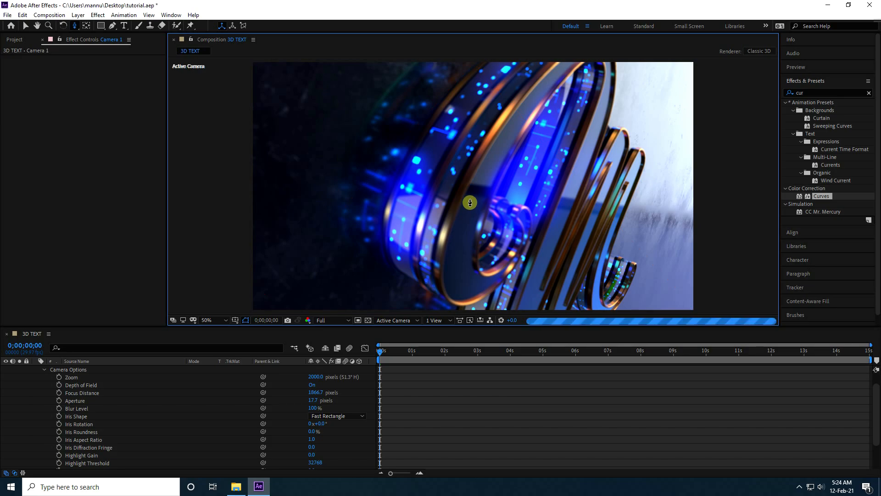
pyautogui.moveTo(473, 186); pyautogui.dragTo(445, 239)
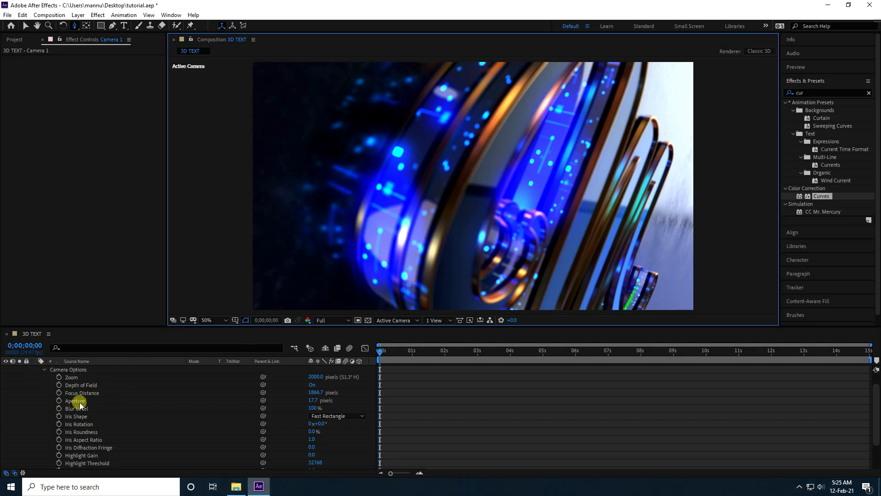
# Step: Set Camera 1's aperture to 200 pixels to strengthen the depth-of-field blur
pyautogui.click(317, 400)
pyautogui.write('200')
pyautogui.press('Return')
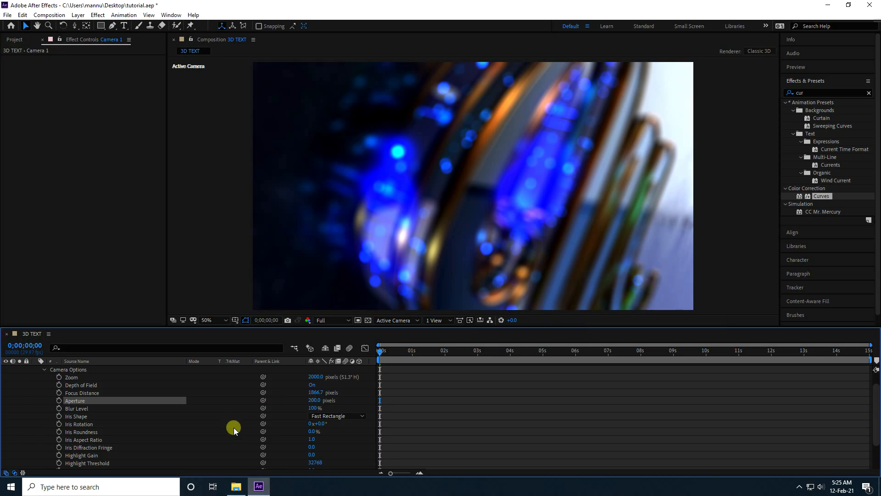
# Step: Enable focus distance keyframing on Camera 1 at 0 seconds, show only its animated properties, and set the focus distance to 300 pixels
pyautogui.click(59, 392)
pyautogui.scroll(1, 60, 412)
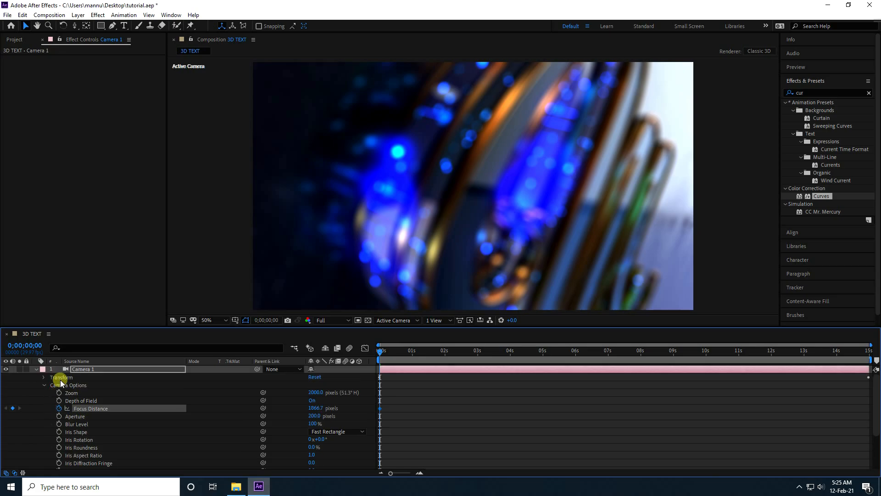
pyautogui.click(79, 369)
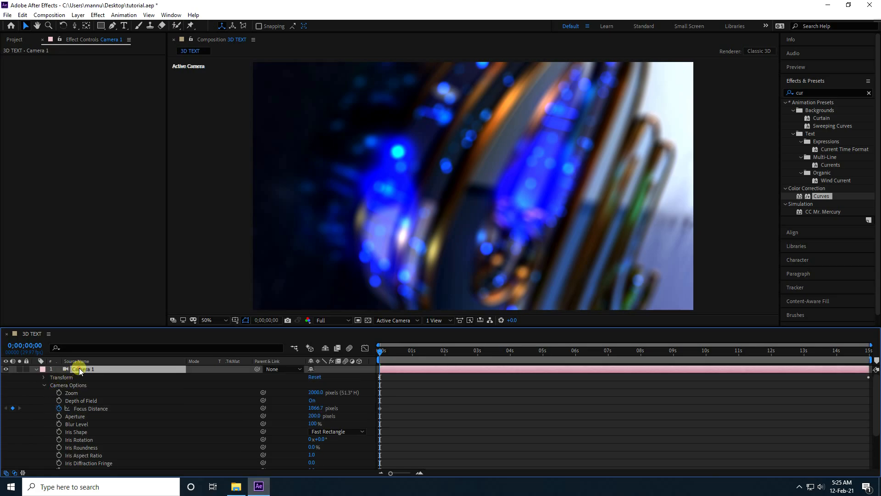
pyautogui.click(46, 384)
pyautogui.click(44, 385)
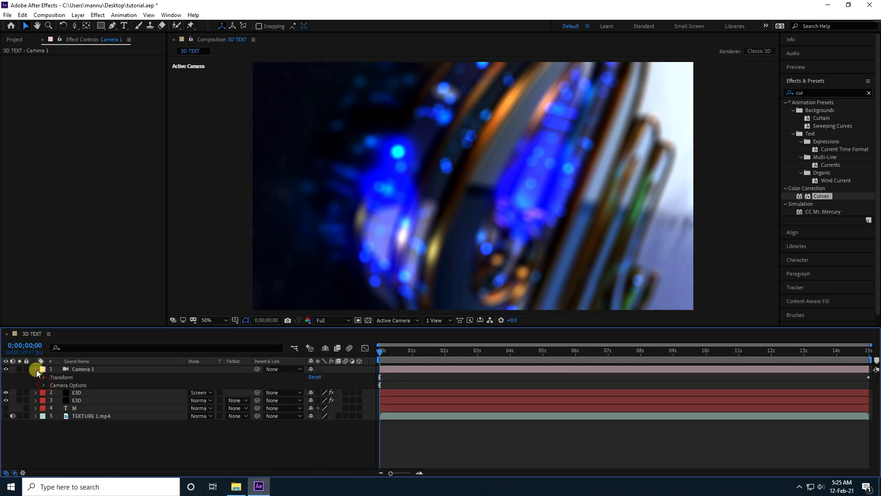
pyautogui.click(37, 370)
pyautogui.click(72, 370)
pyautogui.press('u')
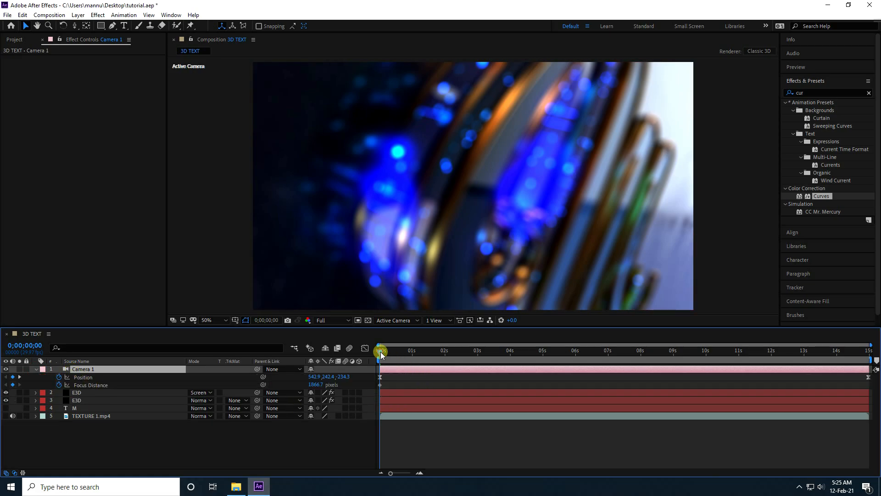
pyautogui.click(315, 384)
pyautogui.write('300')
pyautogui.press('Return')
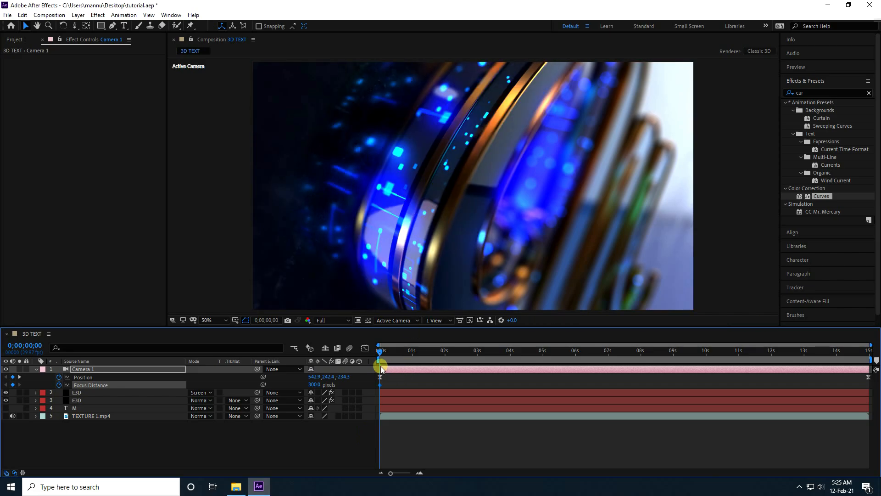
# Step: Keyframe Camera 1's focus distance at 280 pixels at the 3-second mark
pyautogui.moveTo(381, 387)
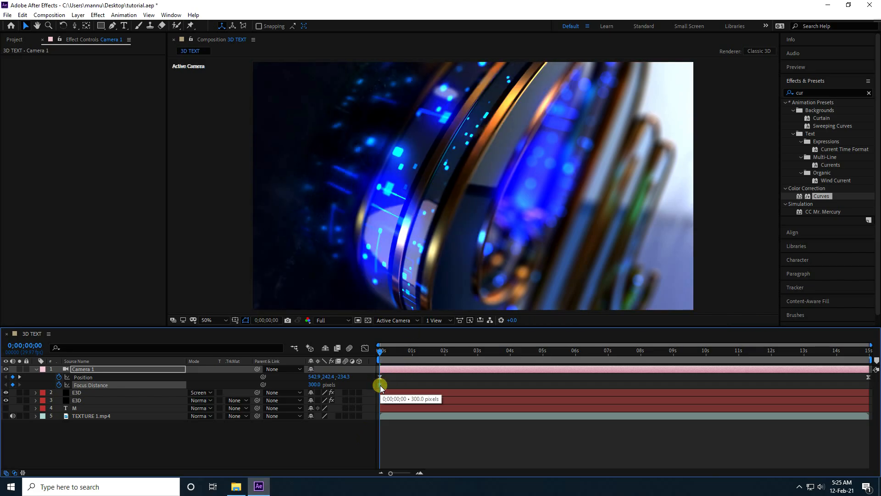
pyautogui.moveTo(383, 355); pyautogui.dragTo(479, 375)
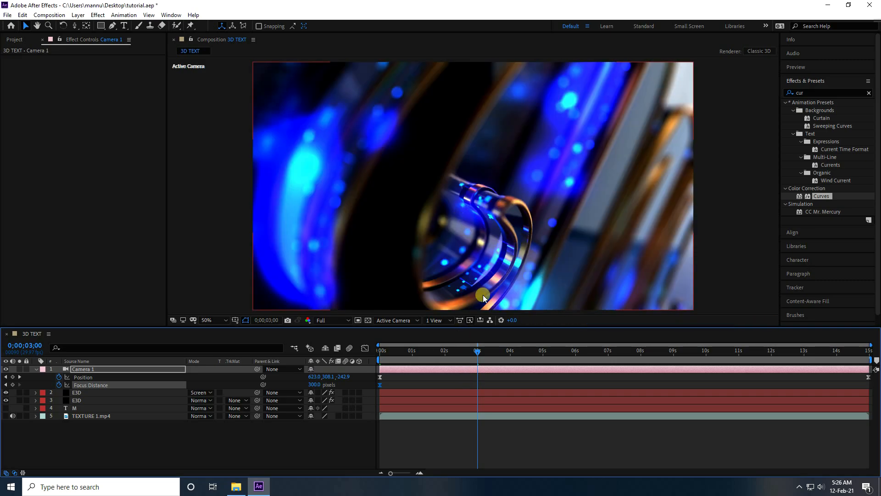
pyautogui.click(314, 385)
pyautogui.press('BackSpace')
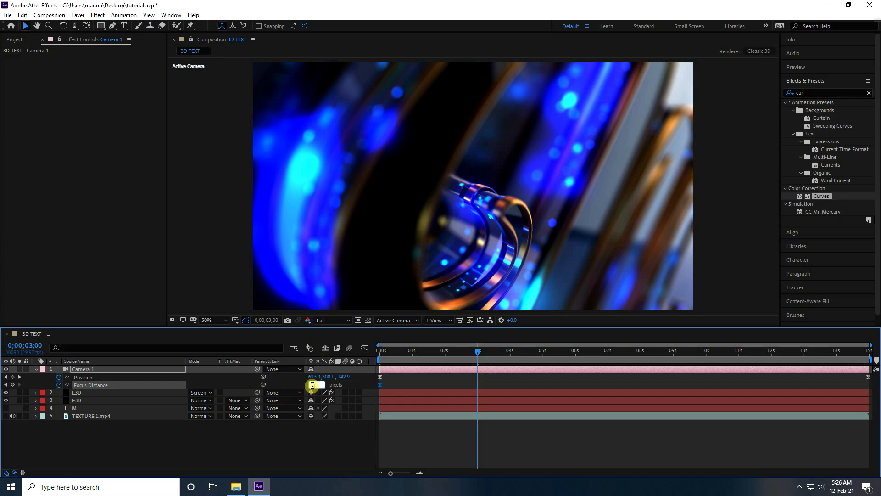
pyautogui.write('280')
pyautogui.press('Return')
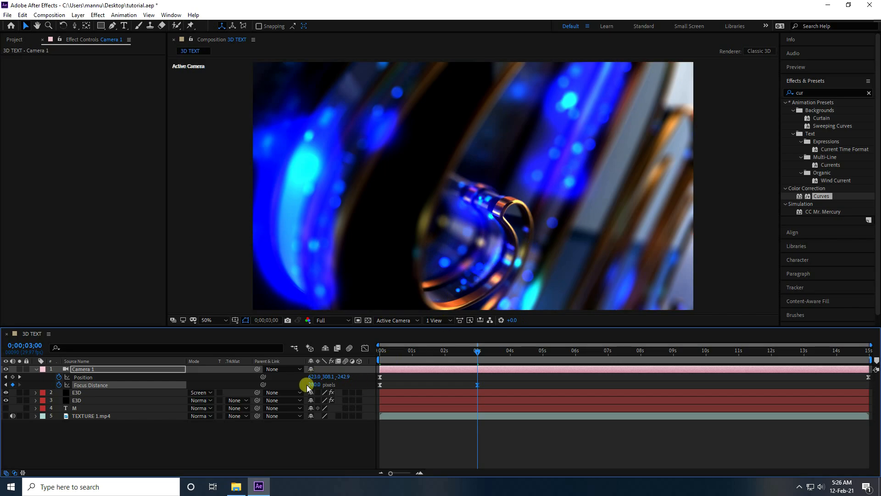
# Step: Keyframe Camera 1's focus distance at 200 pixels at the 6-second mark
pyautogui.moveTo(478, 350); pyautogui.dragTo(578, 362)
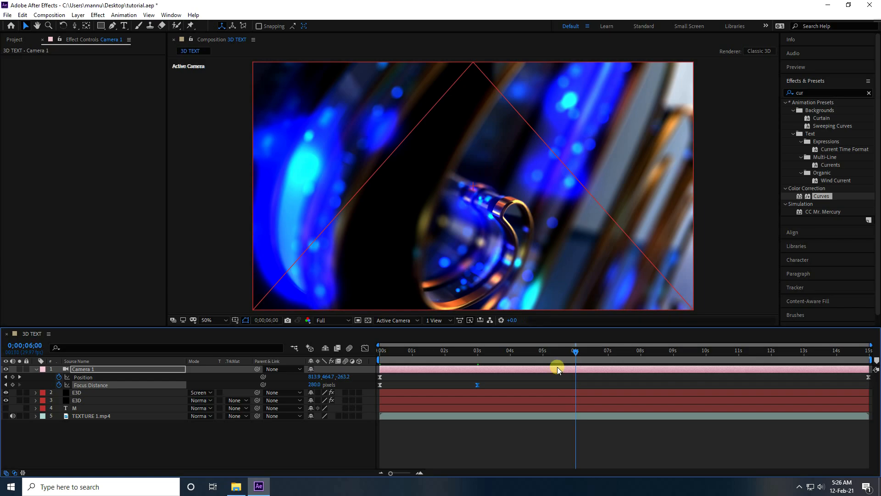
pyautogui.click(506, 232)
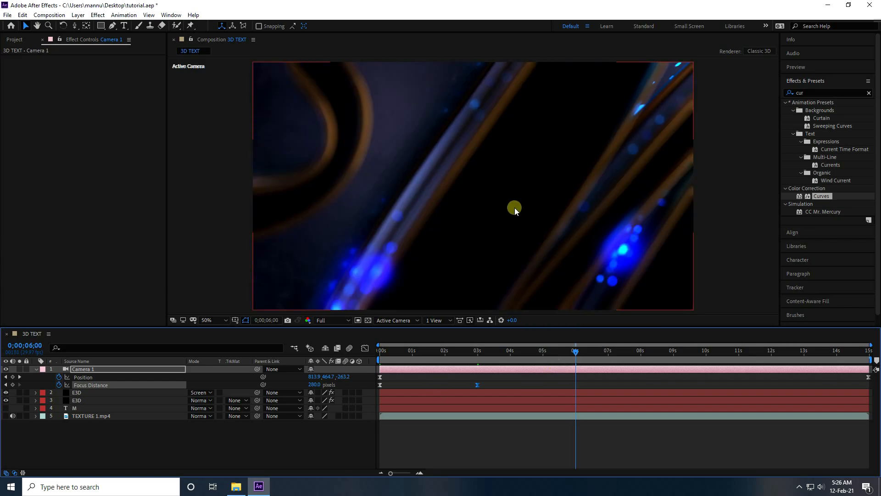
pyautogui.click(315, 384)
pyautogui.write('200')
pyautogui.press('Return')
pyautogui.click(317, 384)
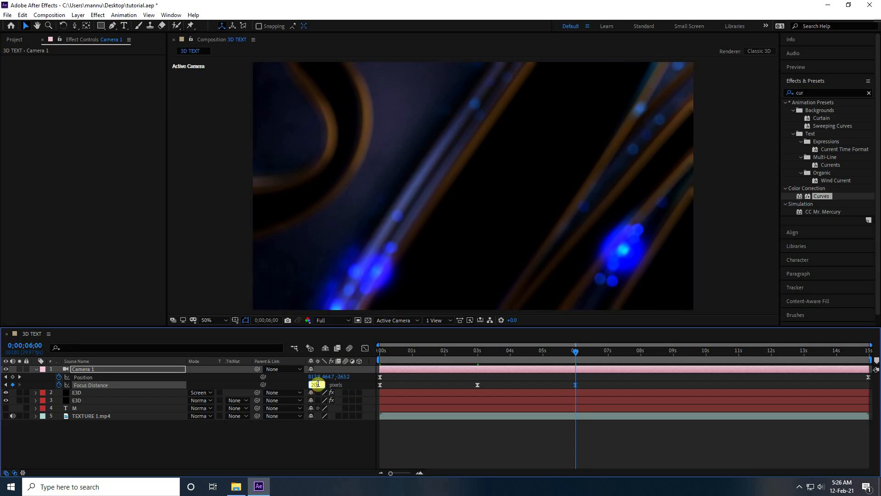
pyautogui.press('Return')
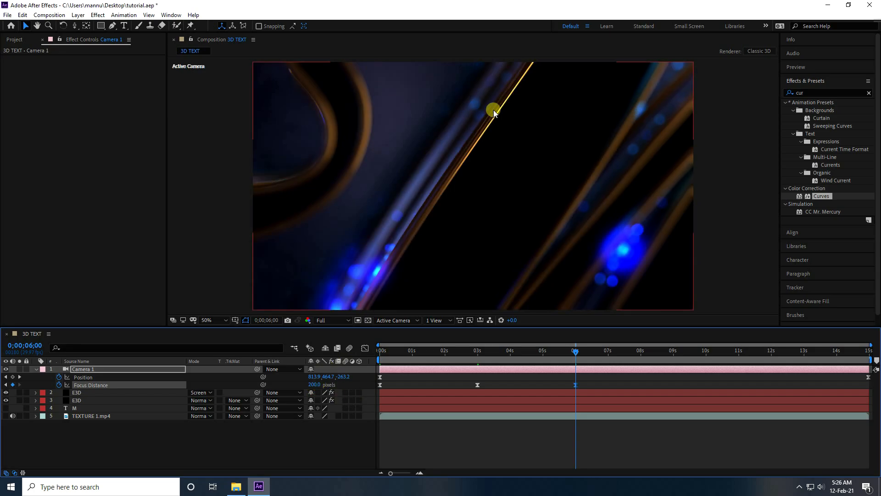
# Step: Keyframe Camera 1's focus distance at 300 pixels at time 0;00;10;01
pyautogui.moveTo(578, 355); pyautogui.dragTo(710, 367)
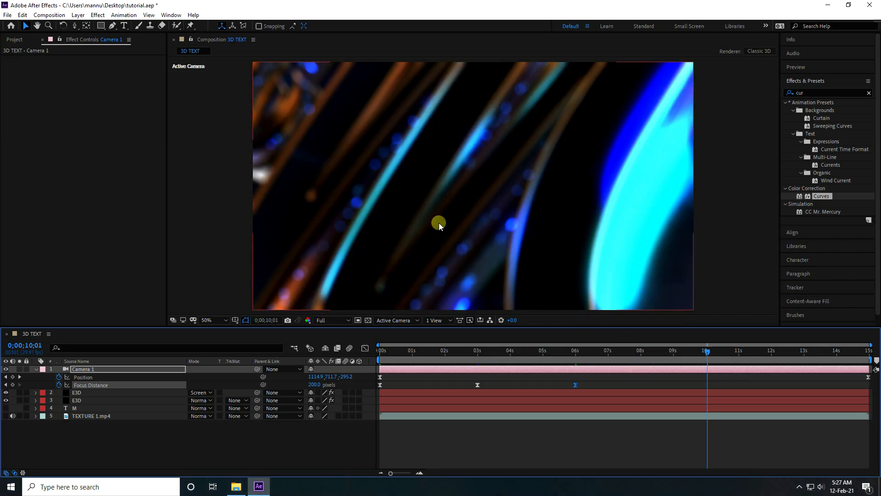
pyautogui.click(315, 384)
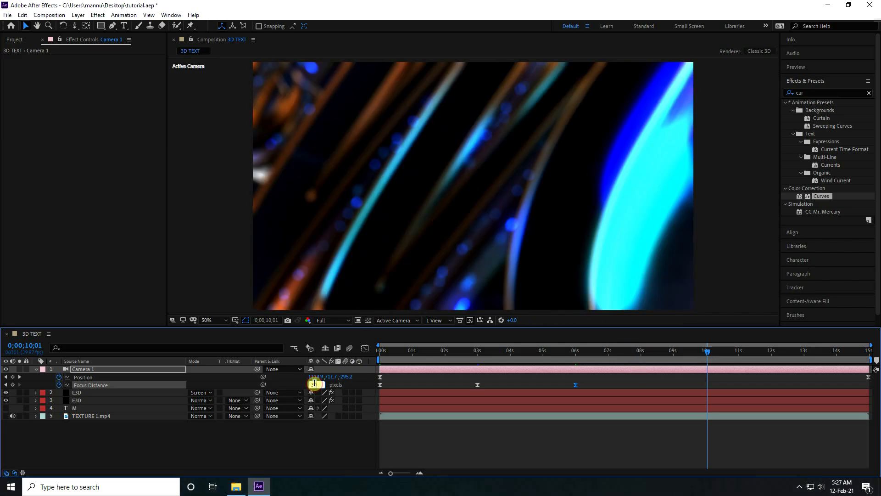
pyautogui.write('300')
pyautogui.press('Return')
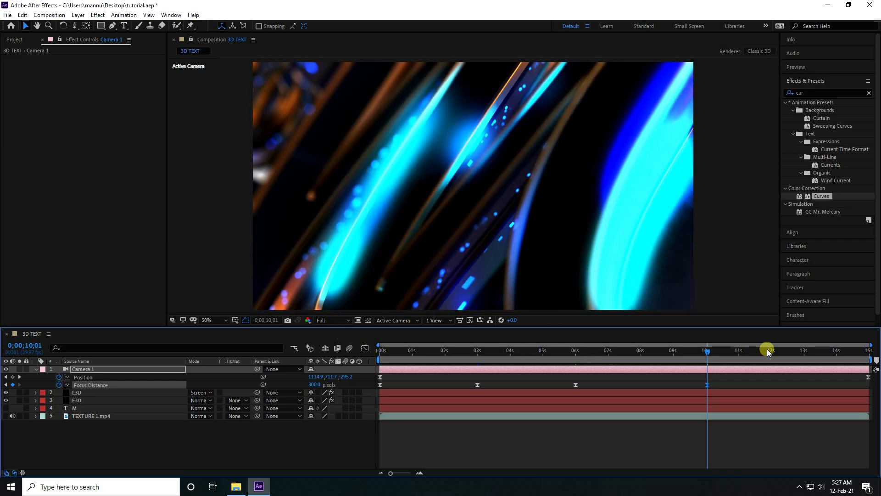
# Step: Keyframe Camera 1's focus distance at 400 pixels at the 13-second mark
pyautogui.click(737, 351)
pyautogui.moveTo(753, 359); pyautogui.dragTo(803, 364)
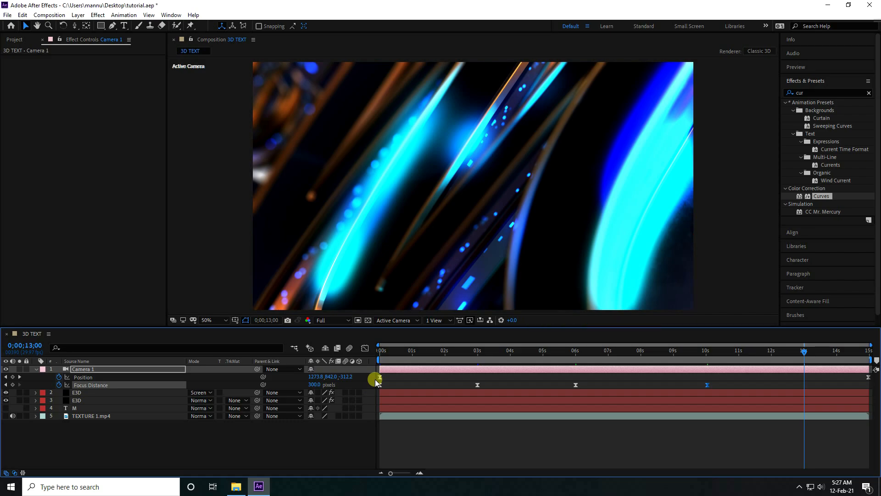
pyautogui.click(311, 384)
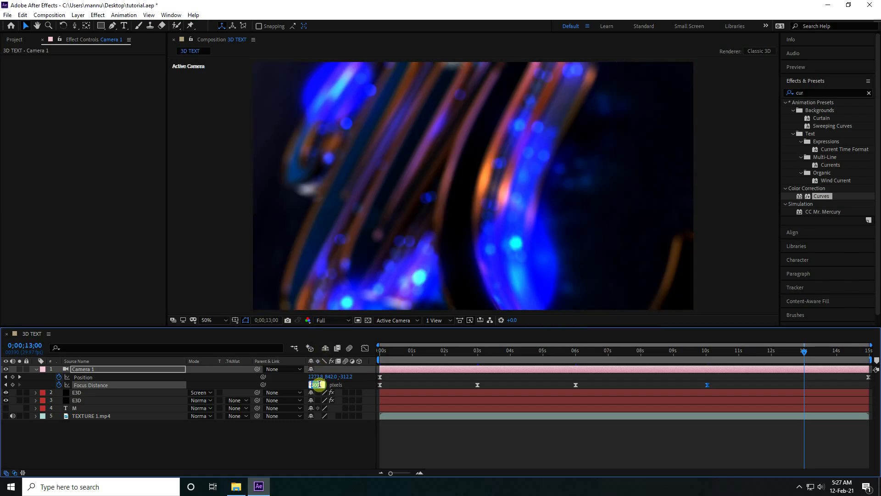
pyautogui.press('Return')
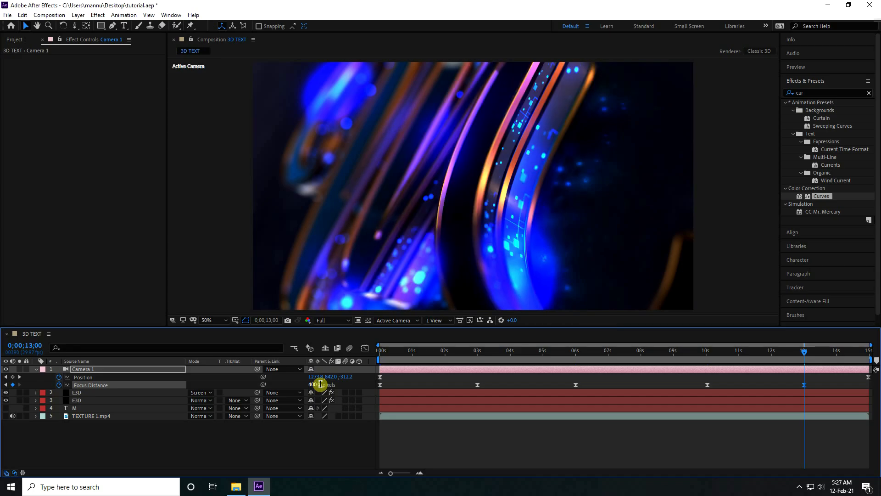
# Step: Keyframe Camera 1's focus distance at 450 pixels on the last frame, 0;00;14;29
pyautogui.moveTo(804, 351); pyautogui.dragTo(869, 351)
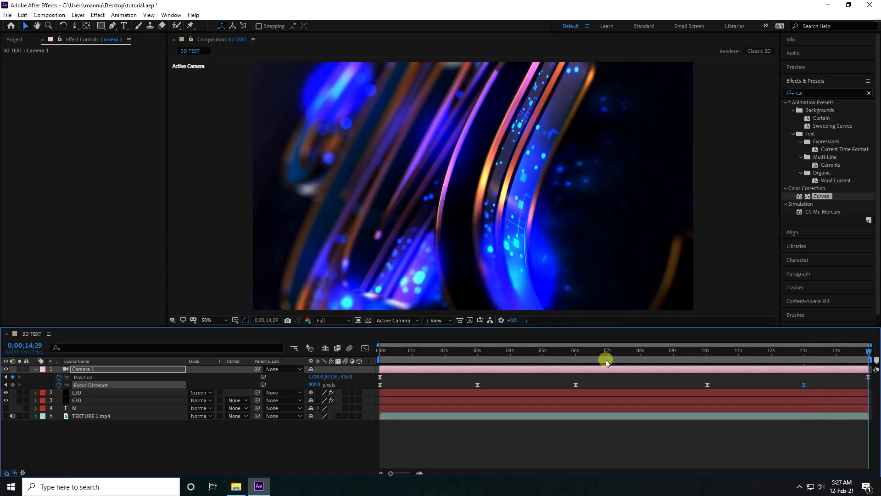
pyautogui.click(319, 386)
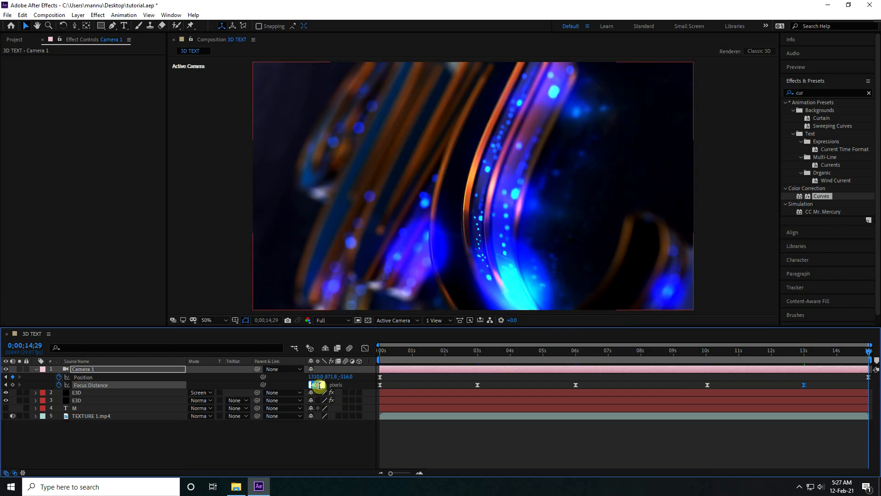
pyautogui.write('4')
pyautogui.press('Return')
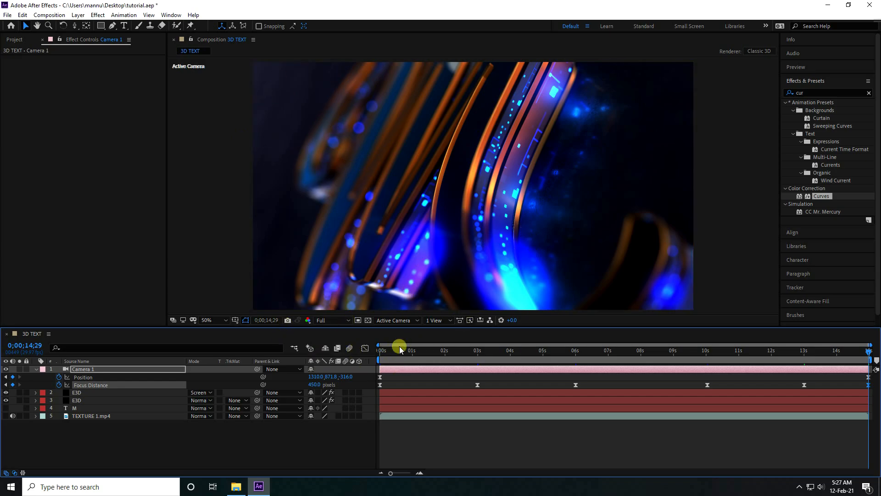
# Step: Return to the first frame and preview the camera animation with the focus changes
pyautogui.moveTo(387, 352); pyautogui.dragTo(366, 356)
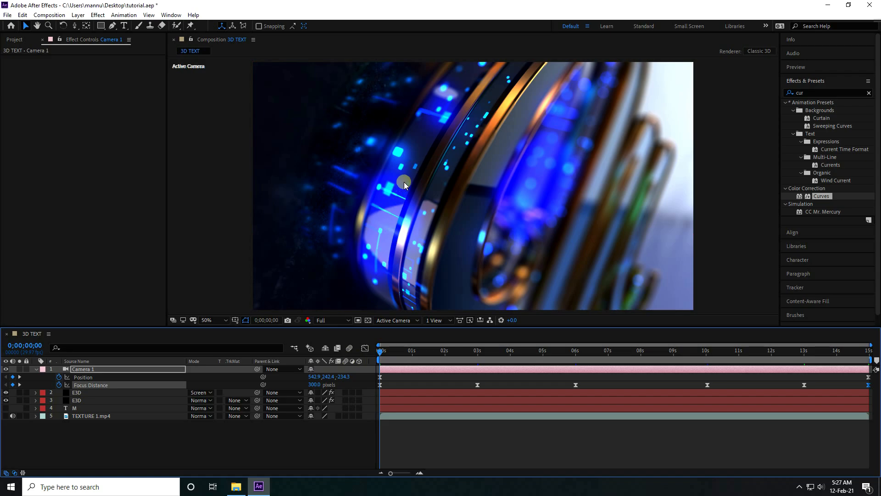
pyautogui.press('space')
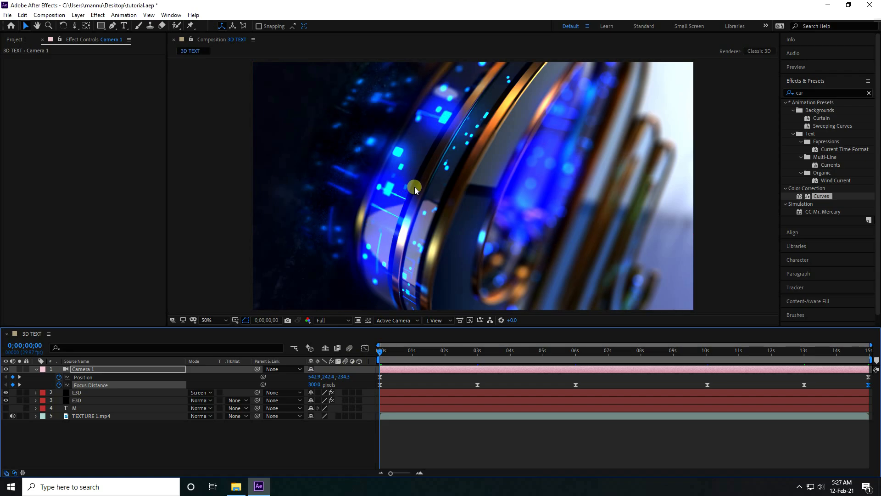